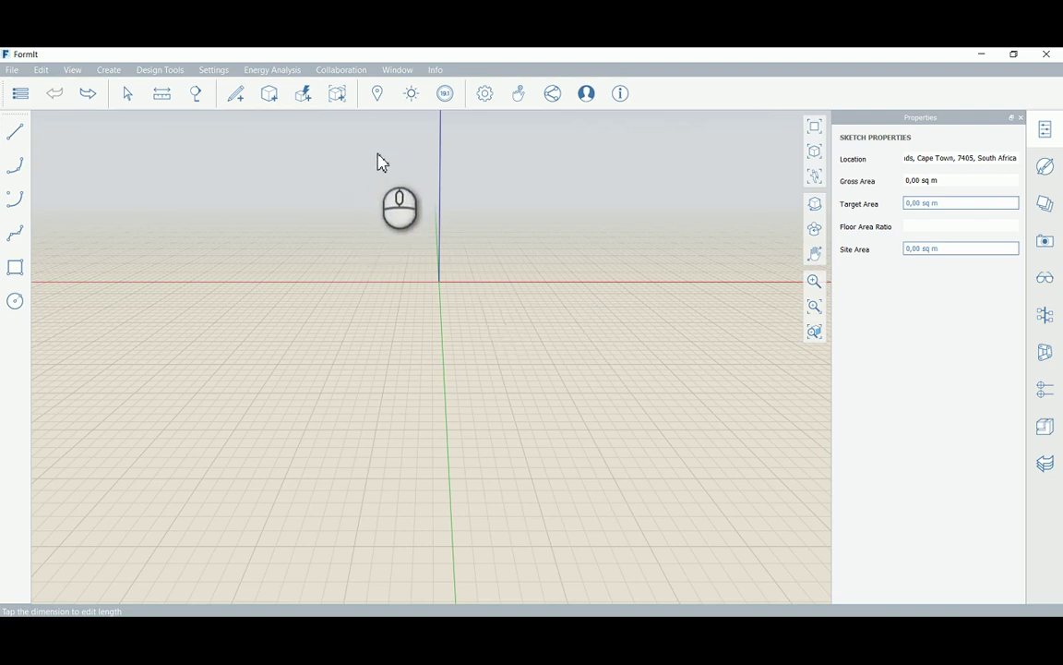
Set the sketch's working units to Imperial in Settings
{"action": "left_click", "coordinate": [213, 69]}
{"action": "left_click", "coordinate": [224, 87]}
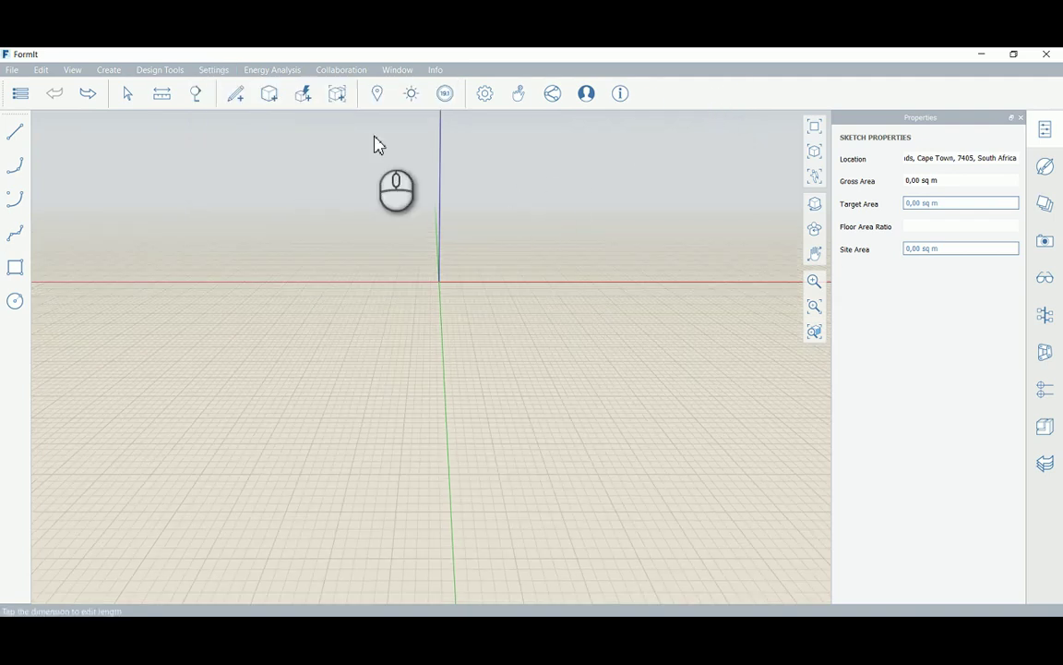
Import a close-up satellite image centred on the empty lot beside the tennis courts
{"action": "left_click", "coordinate": [377, 94]}
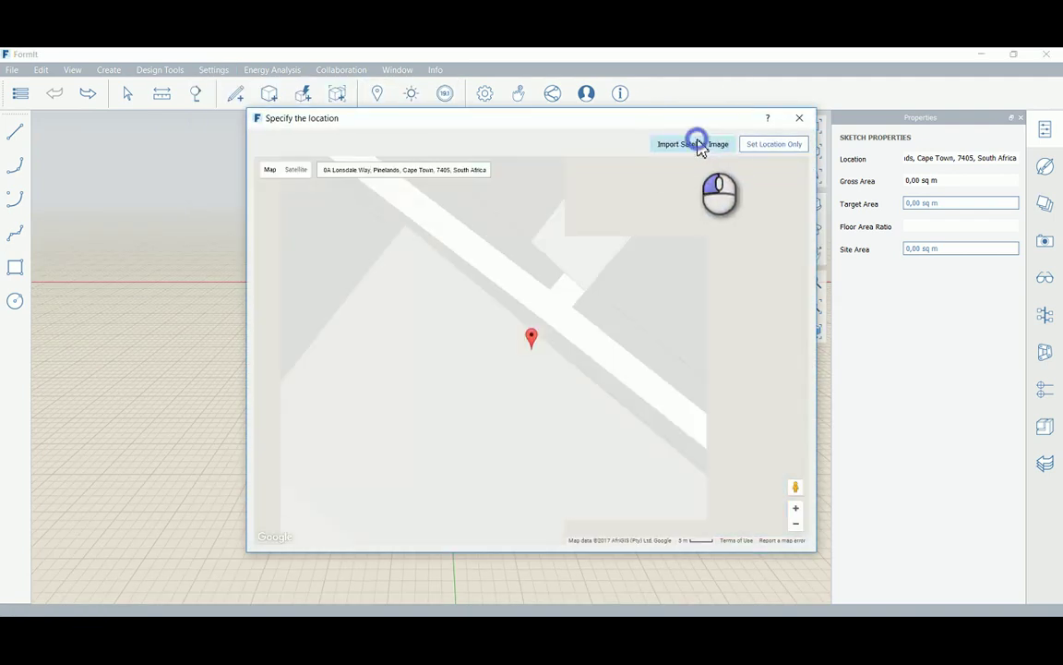
{"action": "left_click", "coordinate": [702, 147]}
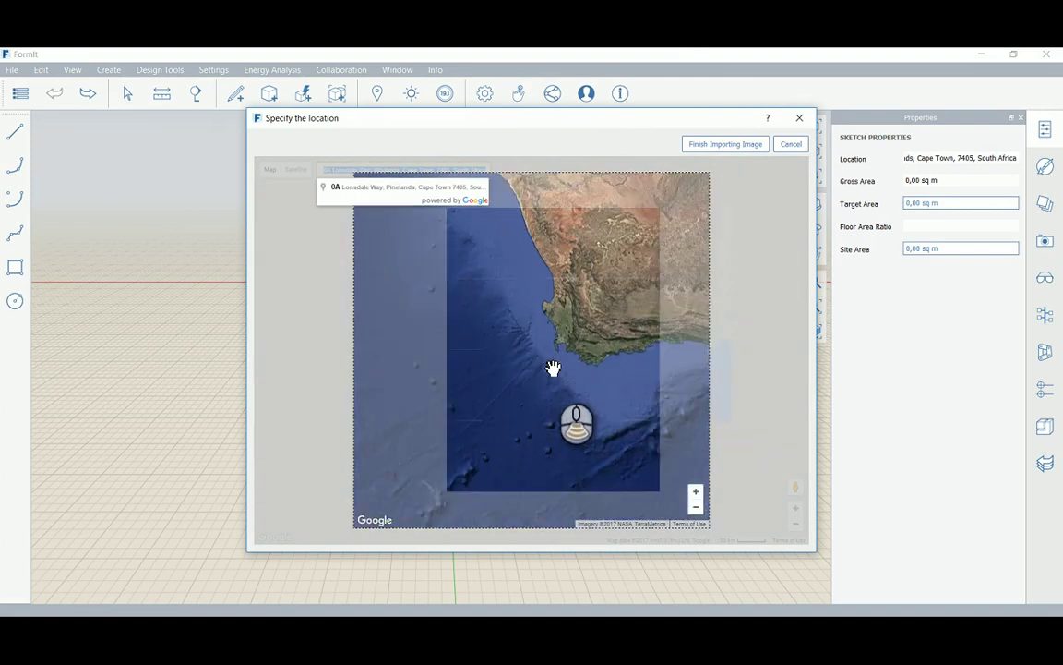
{"action": "scroll", "coordinate": [558, 350], "scroll_direction": "up", "scroll_amount": 3}
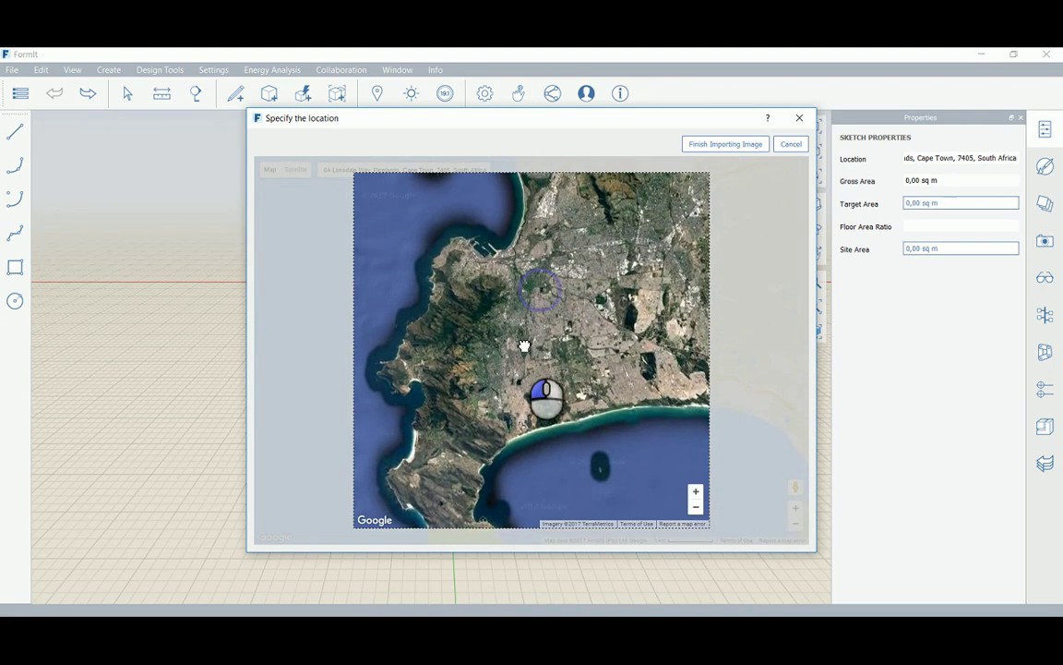
{"action": "scroll", "coordinate": [524, 351], "scroll_direction": "up", "scroll_amount": 3}
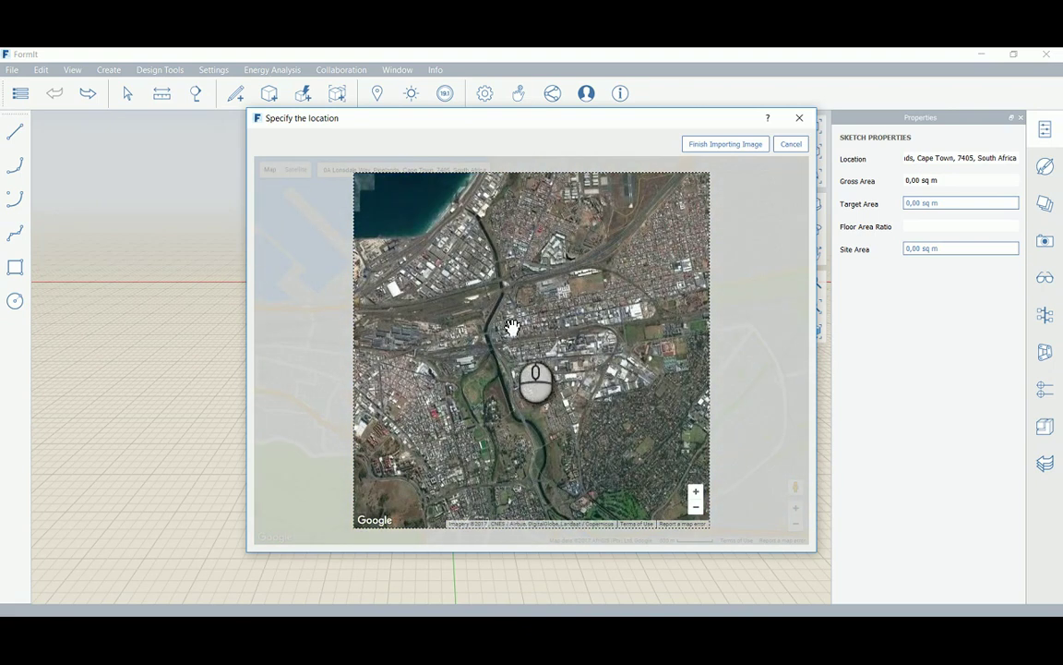
{"action": "double_click", "coordinate": [562, 338]}
{"action": "double_click", "coordinate": [566, 284]}
{"action": "double_click", "coordinate": [554, 282]}
{"action": "double_click", "coordinate": [544, 284]}
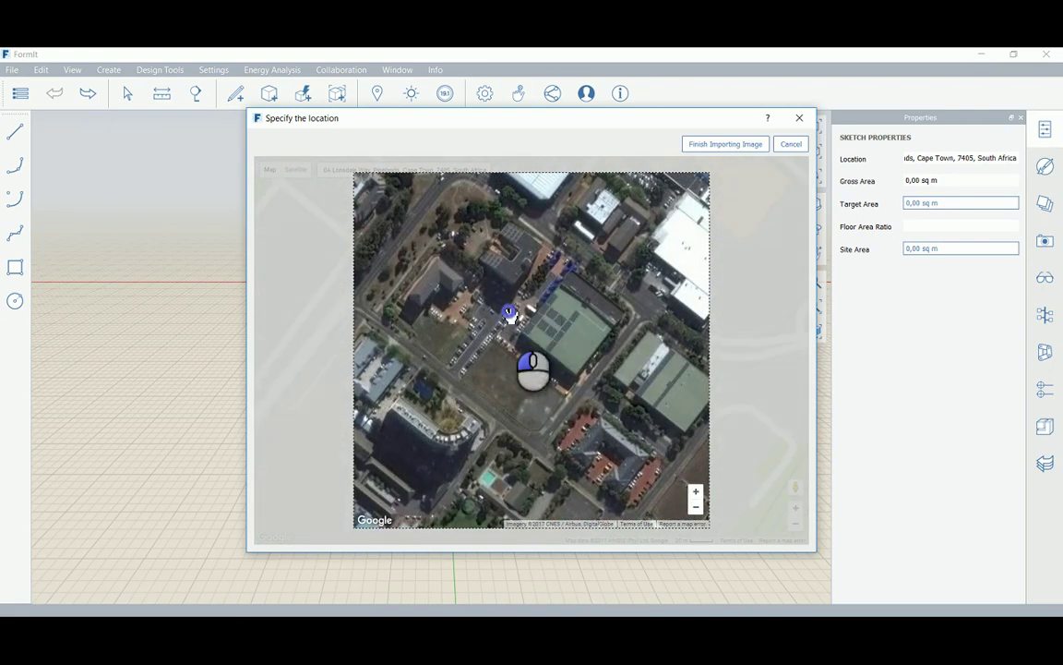
{"action": "double_click", "coordinate": [443, 231]}
{"action": "left_click_drag", "start_coordinate": [446, 254], "coordinate": [456, 213]}
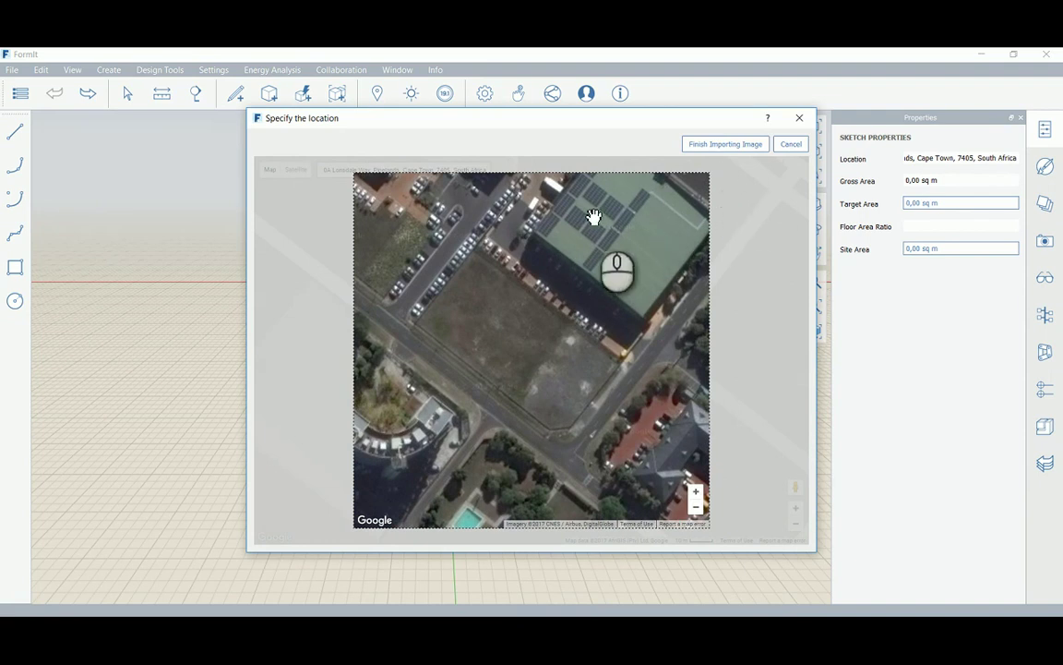
{"action": "left_click", "coordinate": [726, 145]}
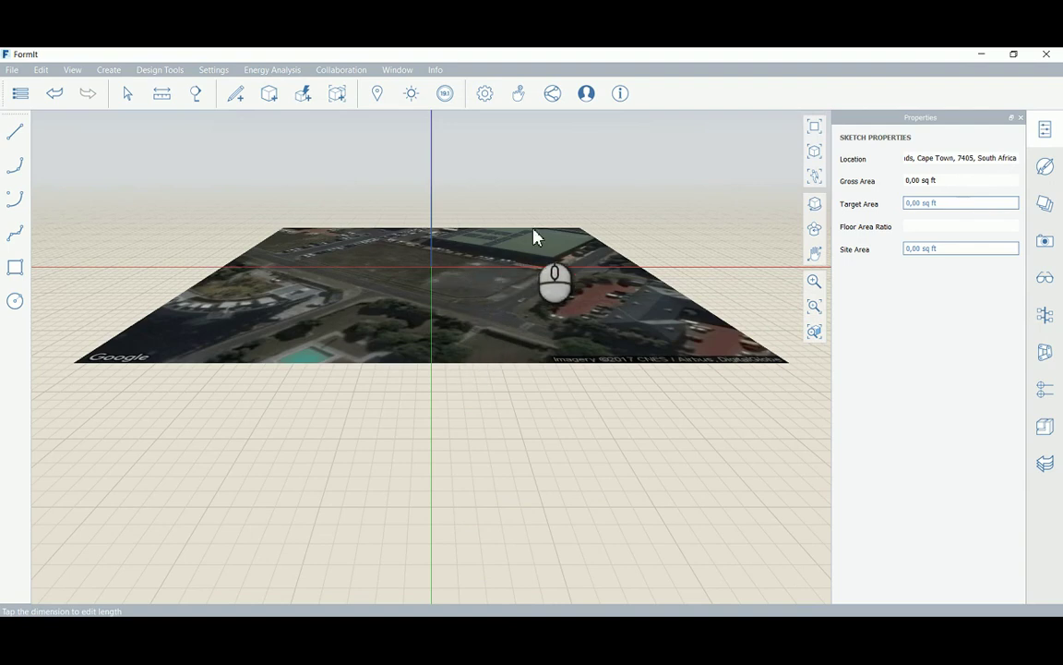
In Top view, trace a four-corner closed footprint over the empty lot with the Line tool
{"action": "left_click", "coordinate": [816, 126]}
{"action": "scroll", "coordinate": [513, 340], "scroll_direction": "down", "scroll_amount": 5}
{"action": "scroll", "coordinate": [434, 337], "scroll_direction": "up", "scroll_amount": 3}
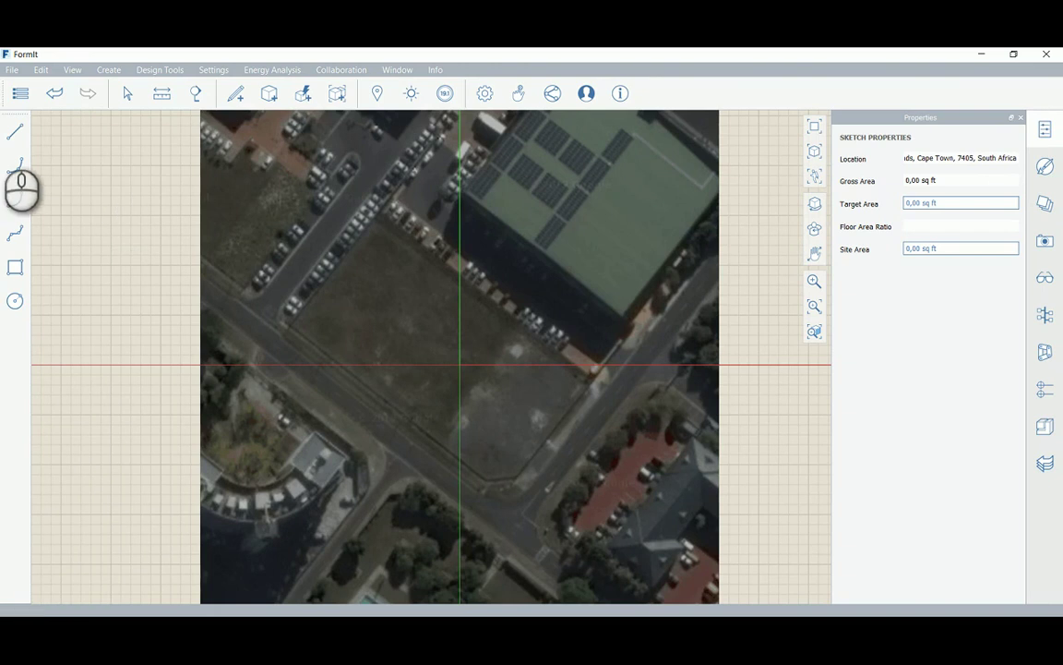
{"action": "left_click", "coordinate": [20, 135]}
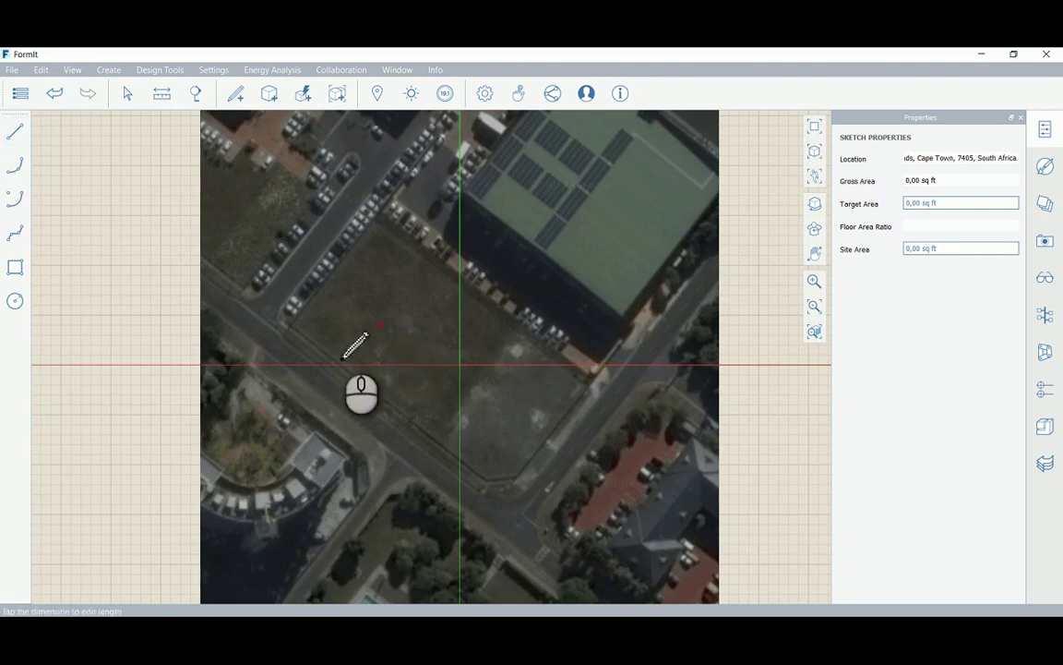
{"action": "left_click", "coordinate": [331, 316]}
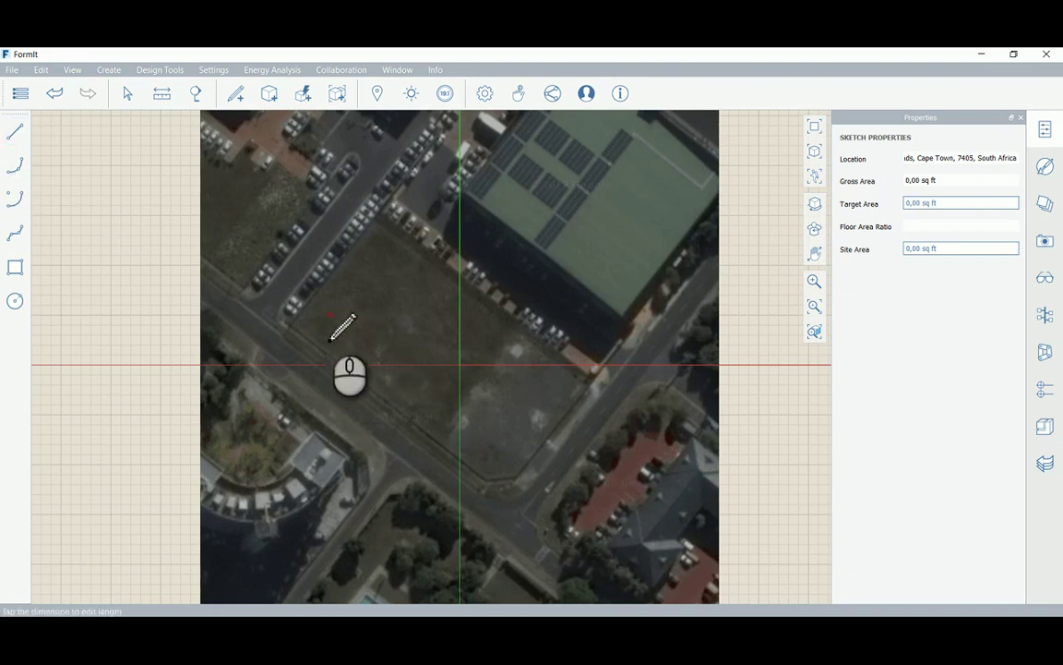
{"action": "left_click", "coordinate": [469, 434]}
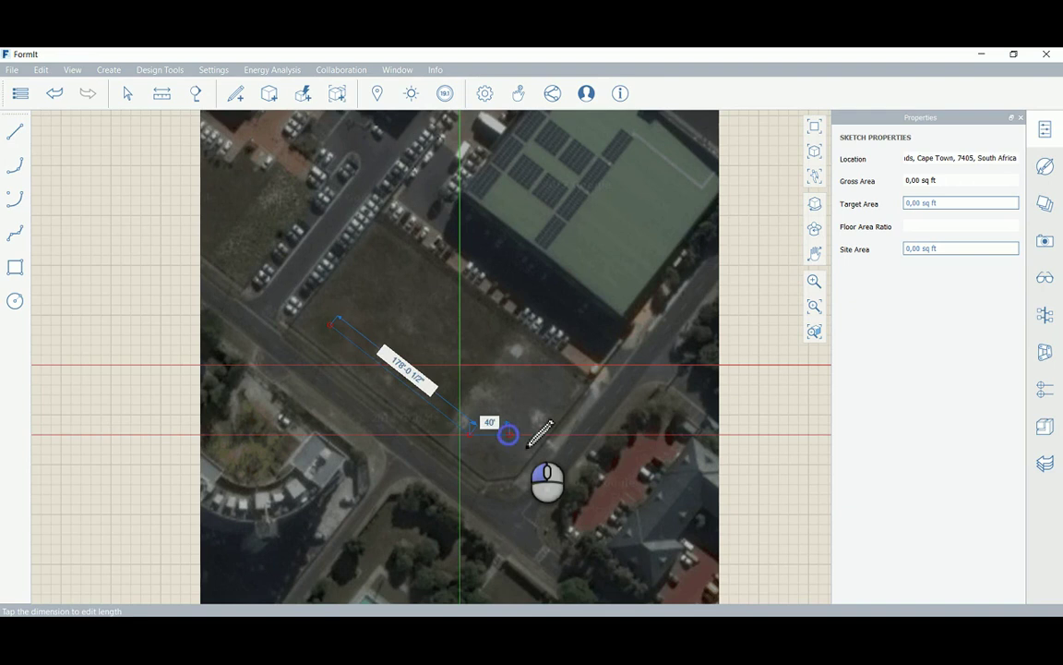
{"action": "left_click", "coordinate": [545, 376]}
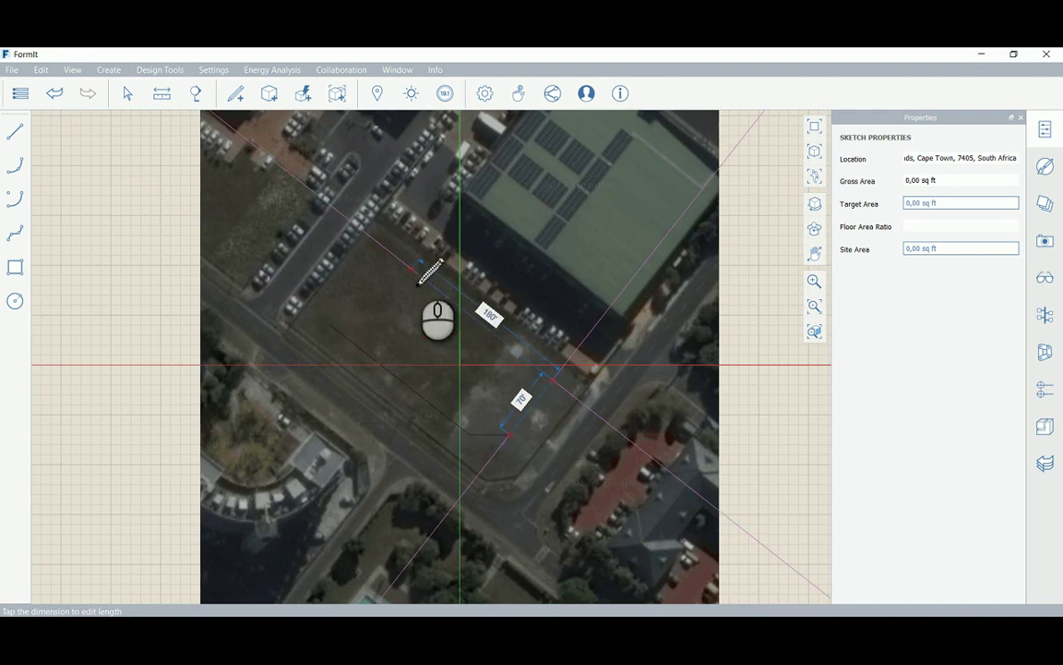
{"action": "left_click", "coordinate": [390, 247]}
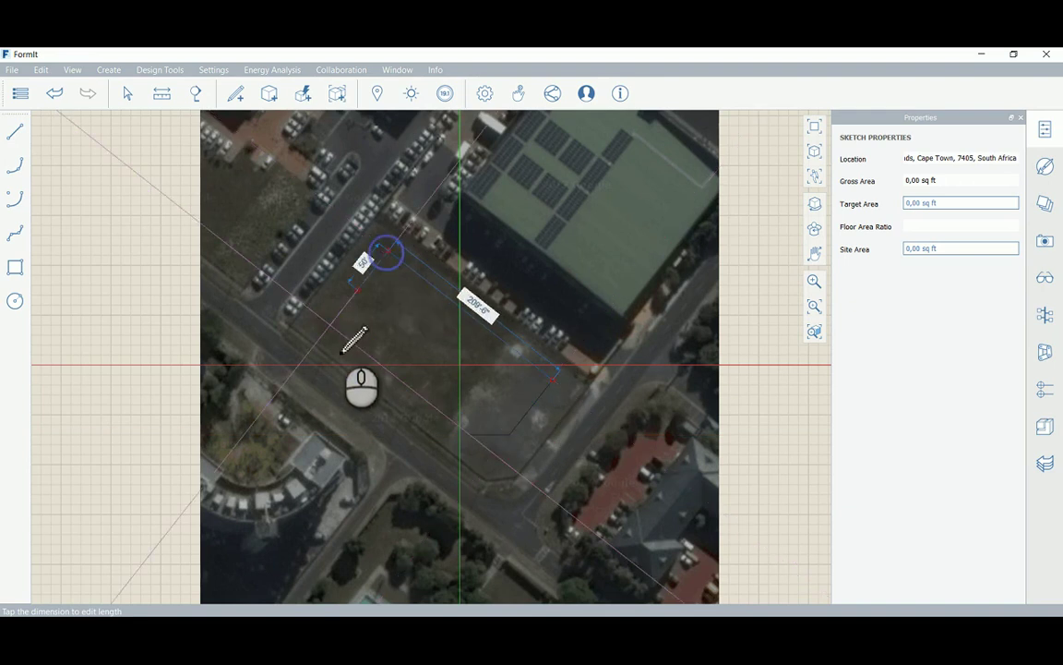
{"action": "left_click", "coordinate": [330, 323]}
{"action": "scroll", "coordinate": [351, 321], "scroll_direction": "up", "scroll_amount": 2}
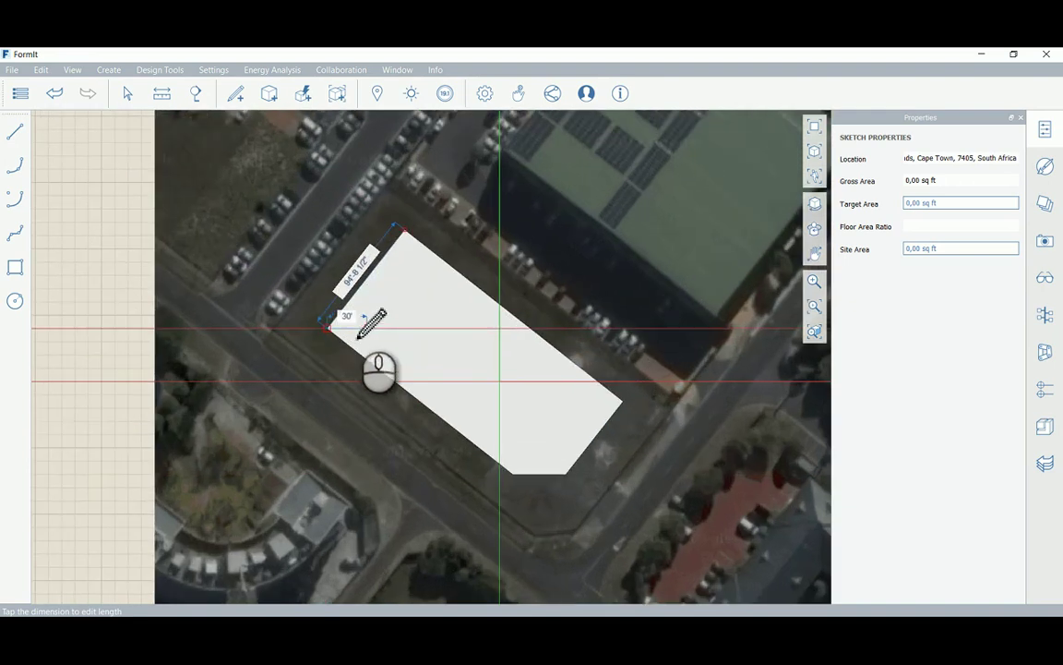
In perspective, push/pull the footprint face up into a rough block
{"action": "left_click", "coordinate": [814, 157]}
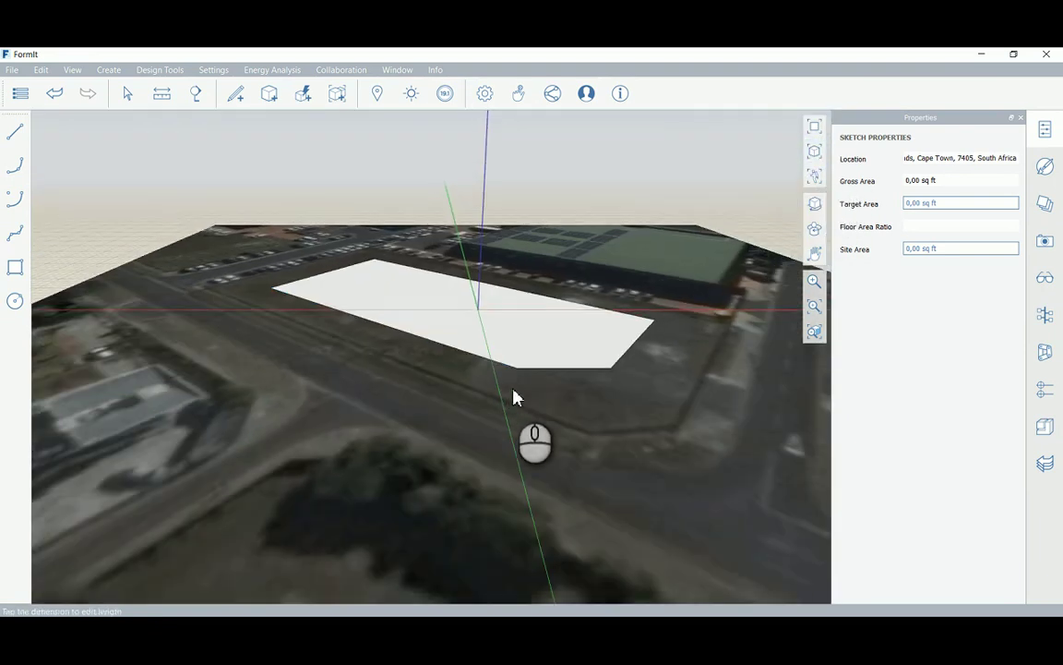
{"action": "left_click", "coordinate": [503, 328]}
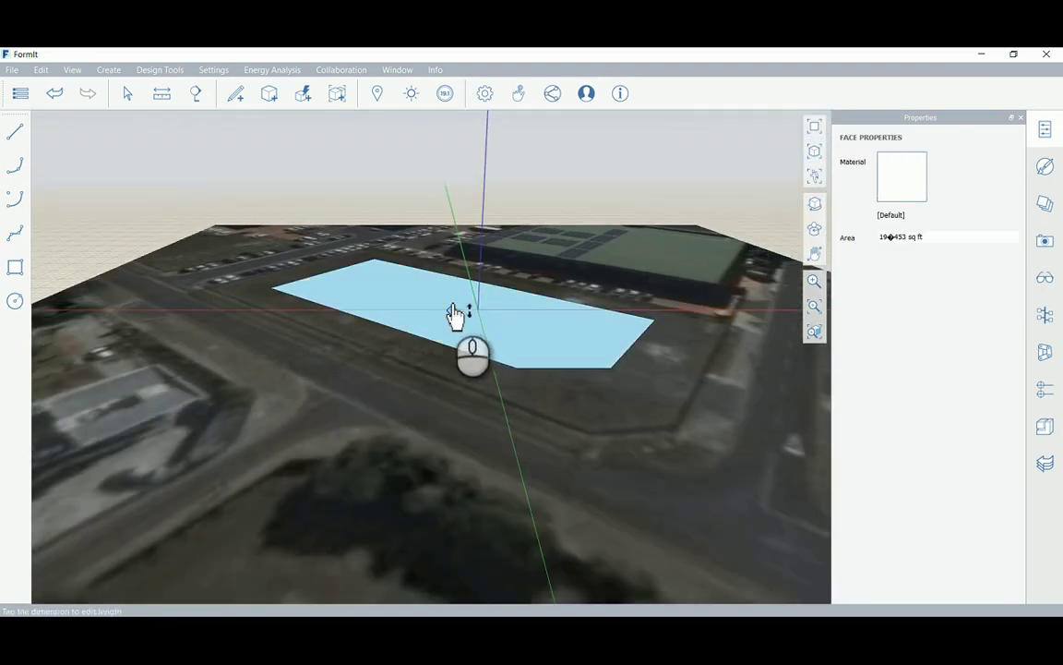
{"action": "left_click_drag", "start_coordinate": [461, 328], "coordinate": [467, 247]}
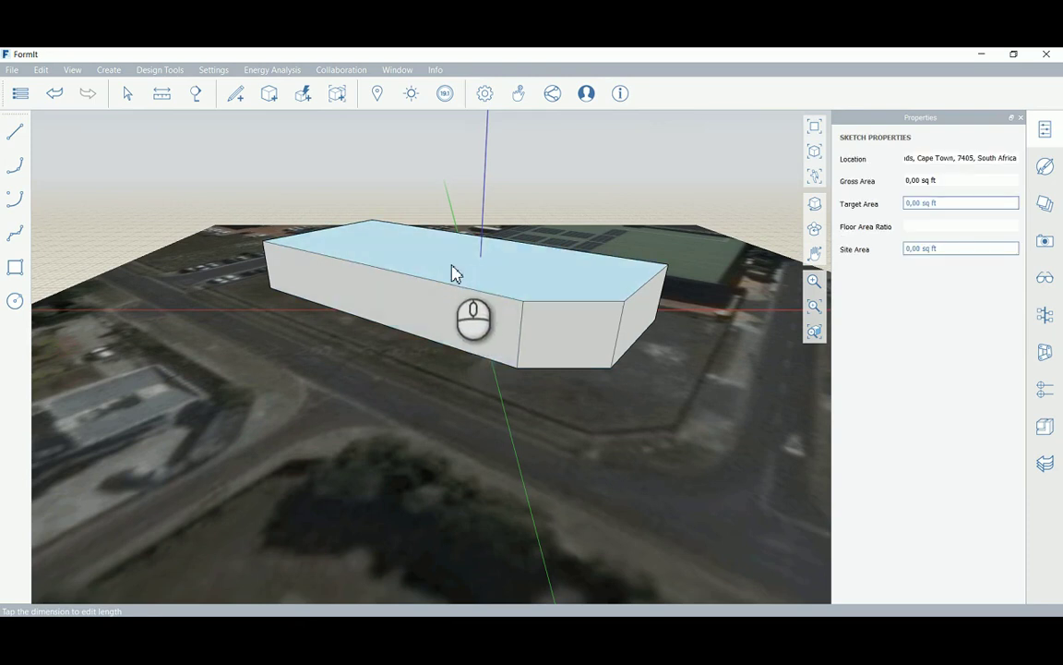
{"action": "left_click", "coordinate": [455, 265]}
{"action": "left_click_drag", "start_coordinate": [452, 267], "coordinate": [451, 230]}
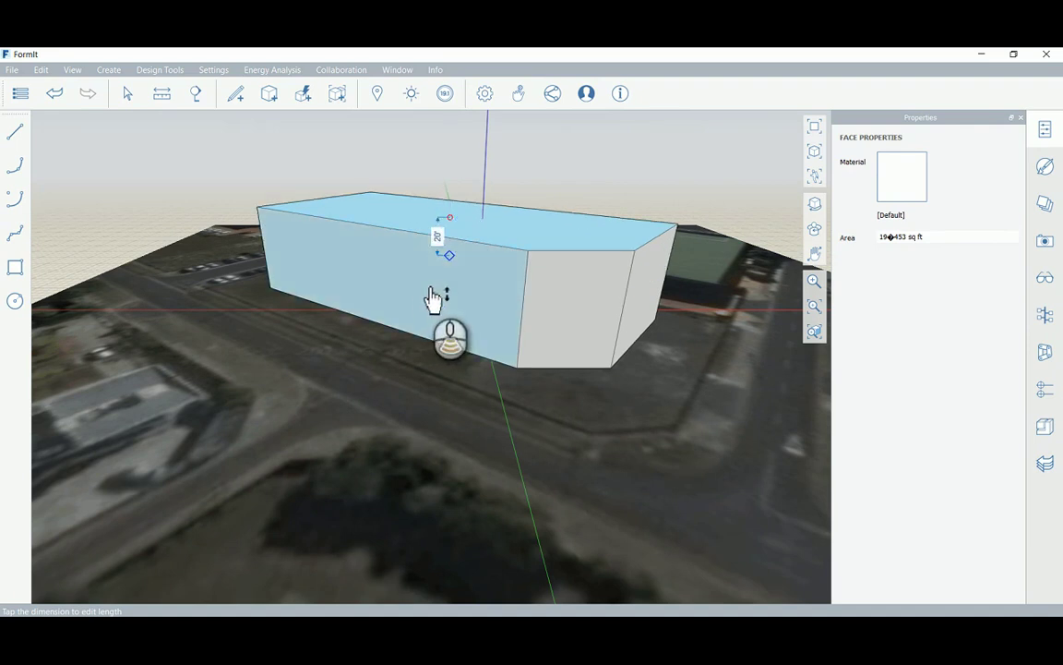
{"action": "middle_click_drag", "start_coordinate": [439, 302], "coordinate": [514, 178]}
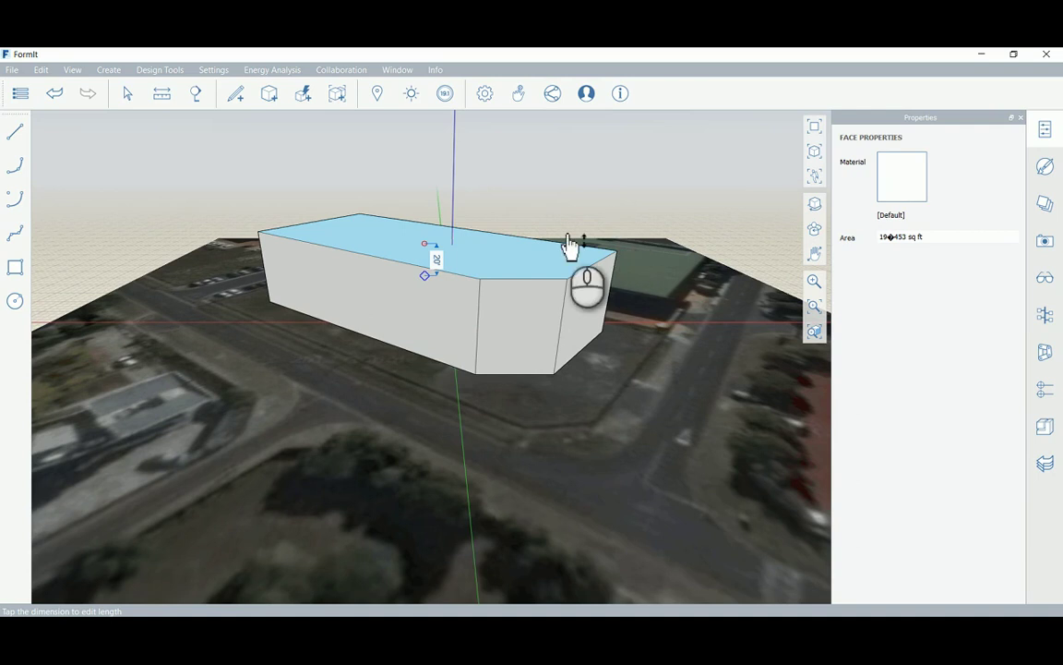
{"action": "scroll", "coordinate": [427, 273], "scroll_direction": "up", "scroll_amount": 5}
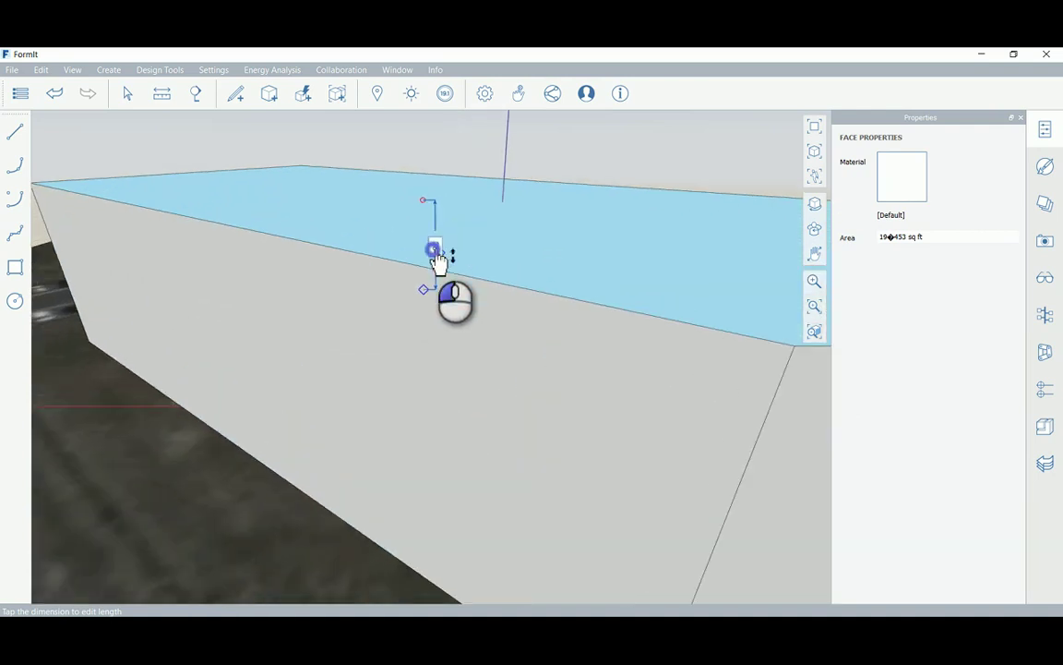
Set the block's height exactly to 20 m (65'-7 3/8")
{"action": "left_click", "coordinate": [435, 246]}
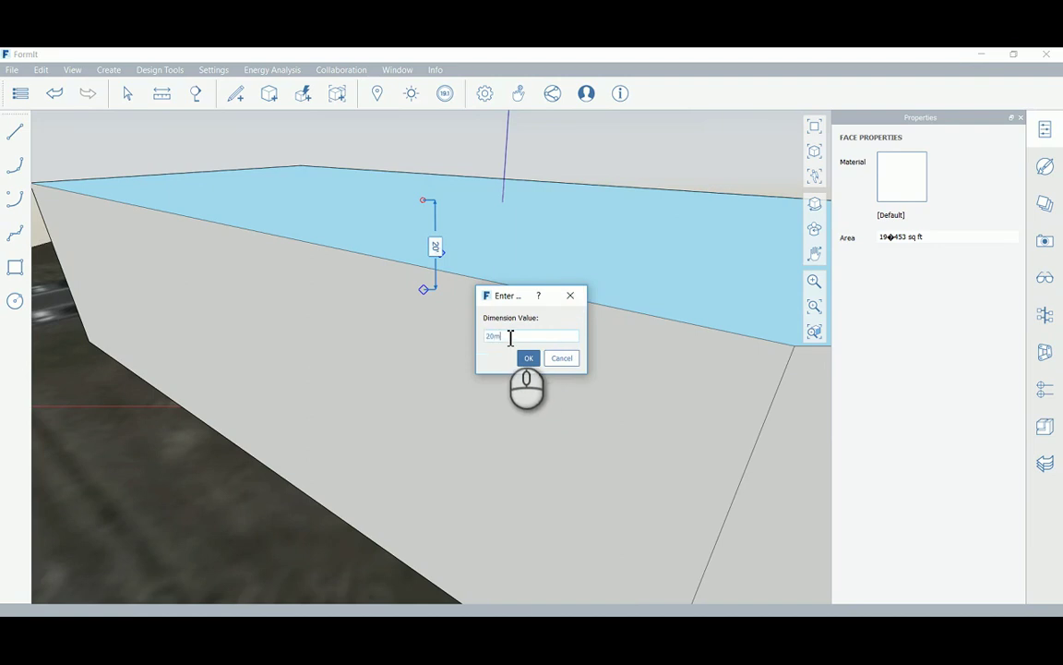
{"action": "key", "text": "Return"}
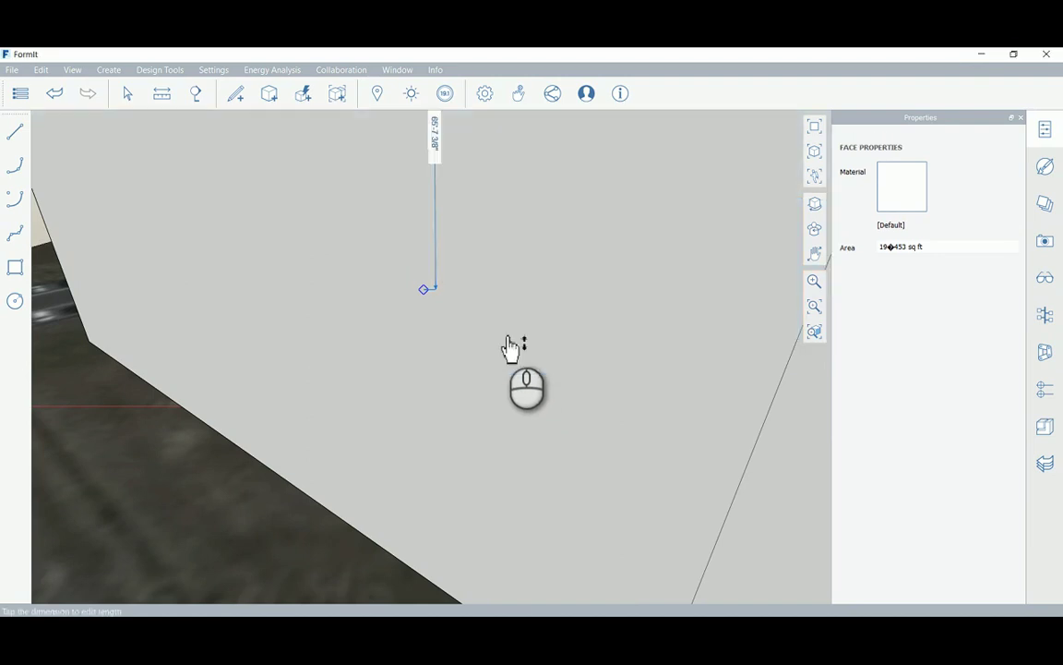
{"action": "scroll", "coordinate": [510, 349], "scroll_direction": "down", "scroll_amount": 10}
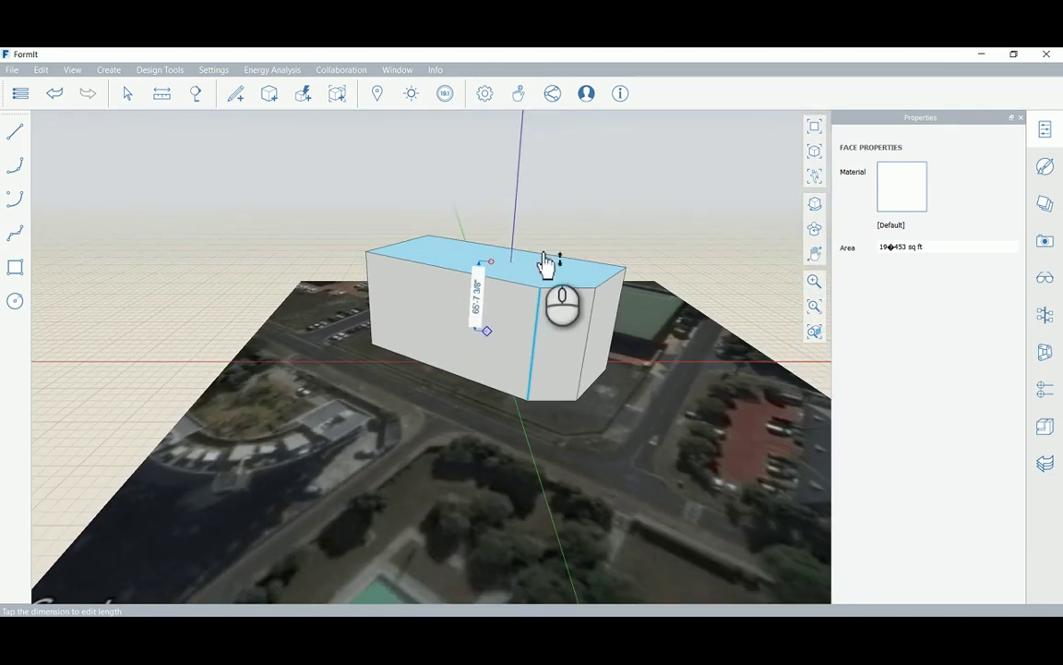
{"action": "left_click", "coordinate": [590, 222]}
Orbit and zoom around the block to review it on the site from several angles
{"action": "scroll", "coordinate": [515, 323], "scroll_direction": "down", "scroll_amount": 3}
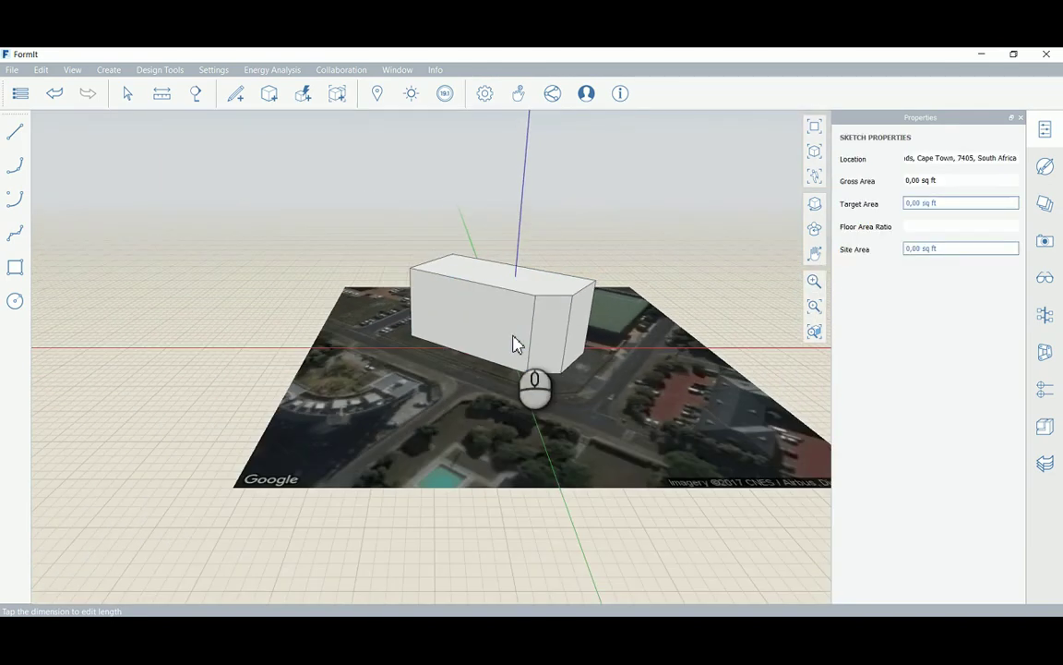
{"action": "scroll", "coordinate": [517, 341], "scroll_direction": "up", "scroll_amount": 5}
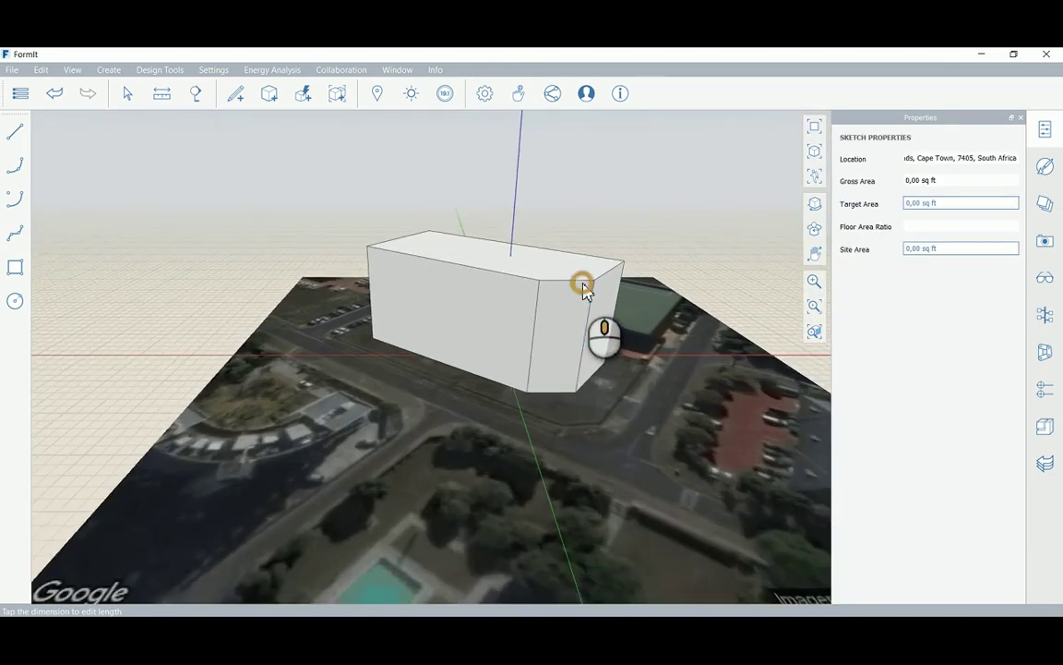
{"action": "scroll", "coordinate": [582, 292], "scroll_direction": "up", "scroll_amount": 2}
{"action": "left_click", "coordinate": [651, 305]}
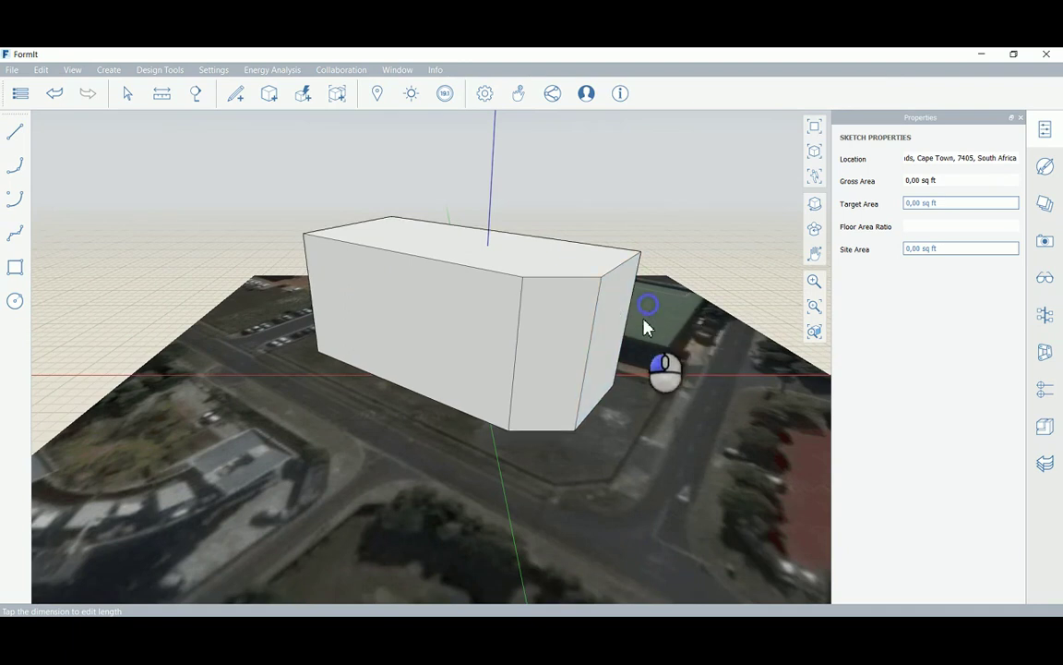
{"action": "left_click", "coordinate": [636, 335]}
{"action": "right_click", "coordinate": [671, 334]}
{"action": "right_click_drag", "start_coordinate": [668, 334], "coordinate": [594, 350]}
{"action": "scroll", "coordinate": [677, 277], "scroll_direction": "down", "scroll_amount": 3}
{"action": "right_click_drag", "start_coordinate": [643, 279], "coordinate": [496, 446]}
{"action": "scroll", "coordinate": [569, 443], "scroll_direction": "up", "scroll_amount": 1}
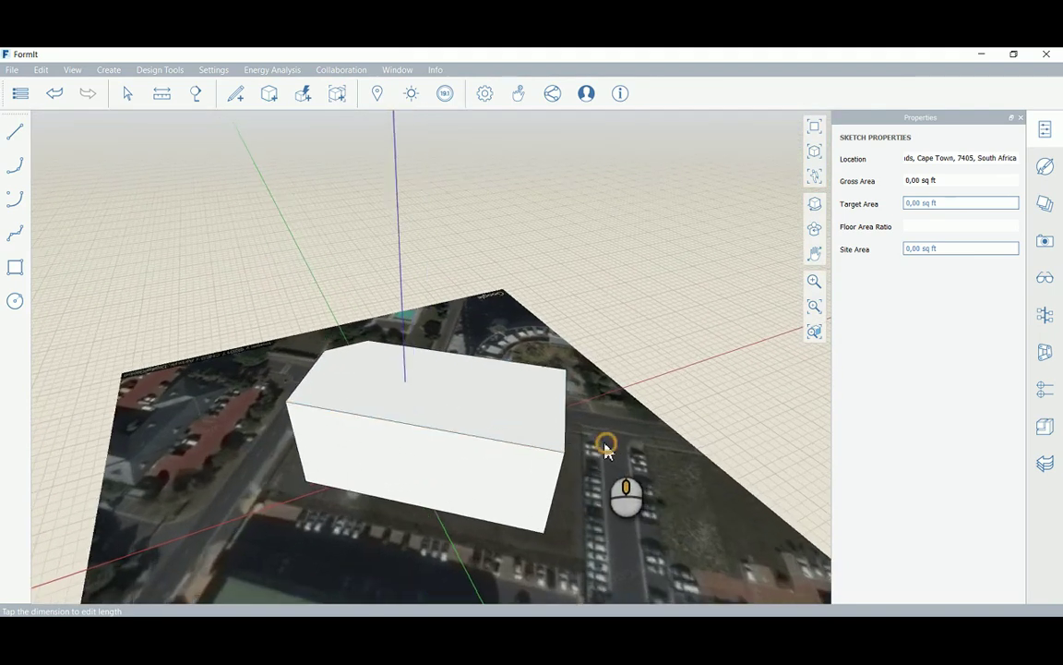
{"action": "scroll", "coordinate": [569, 443], "scroll_direction": "up", "scroll_amount": 2}
{"action": "scroll", "coordinate": [558, 411], "scroll_direction": "down", "scroll_amount": 3}
{"action": "right_click_drag", "start_coordinate": [565, 399], "coordinate": [701, 436]}
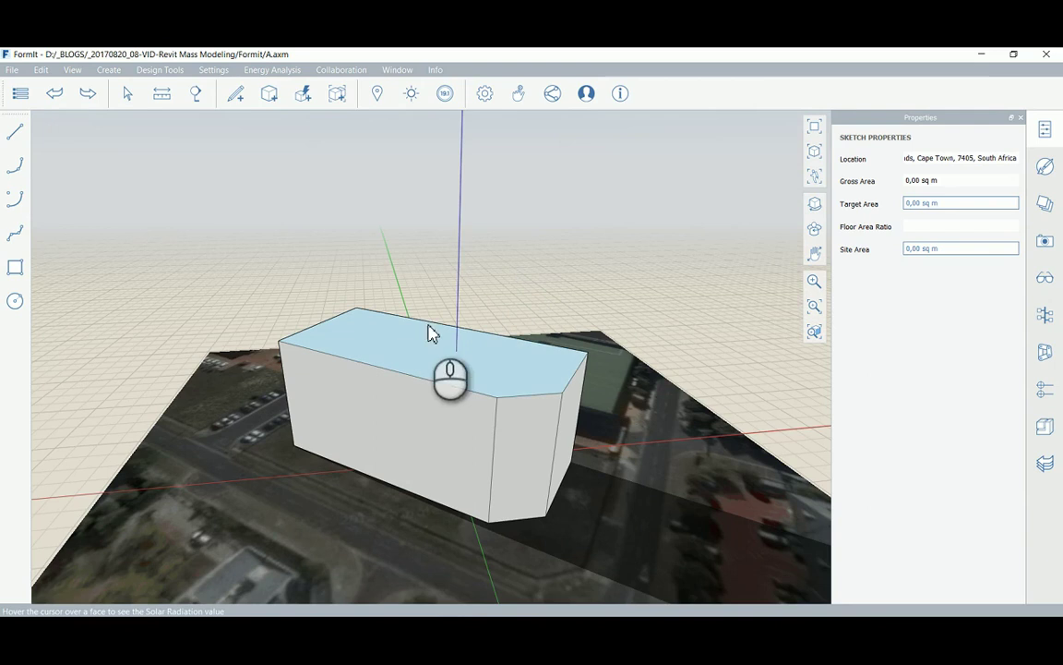
{"action": "left_click", "coordinate": [273, 72]}
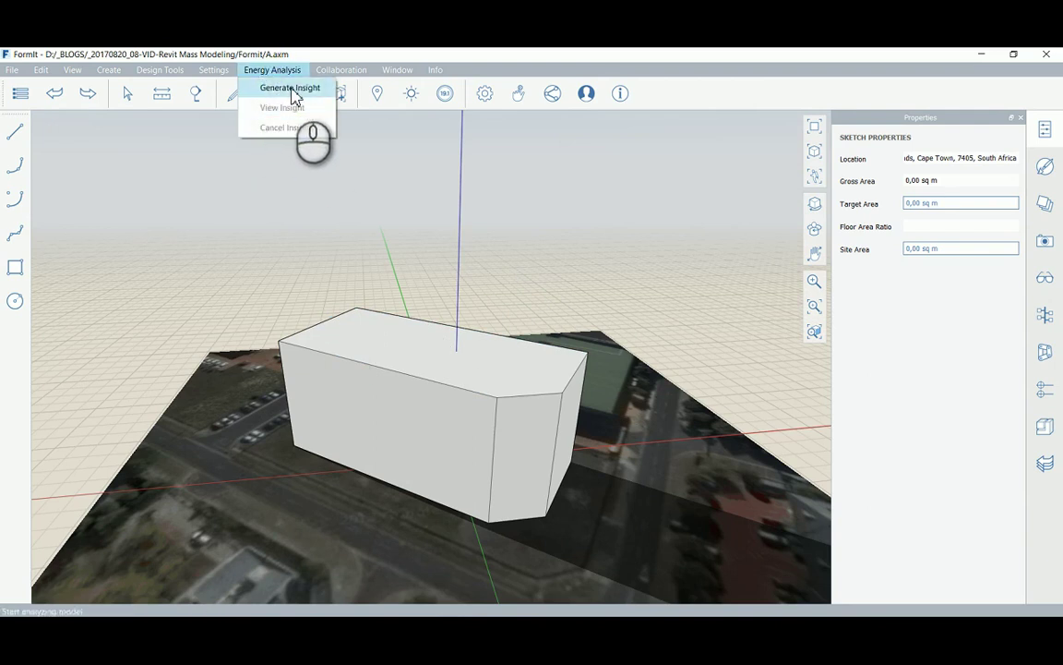
{"action": "left_click", "coordinate": [215, 71]}
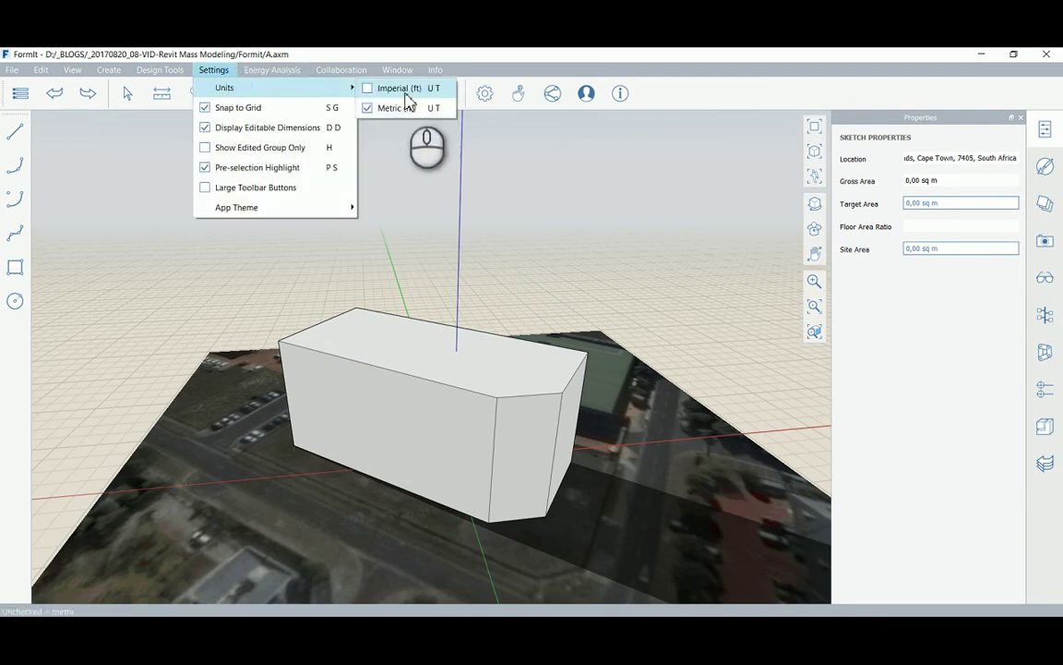
{"action": "left_click", "coordinate": [591, 72]}
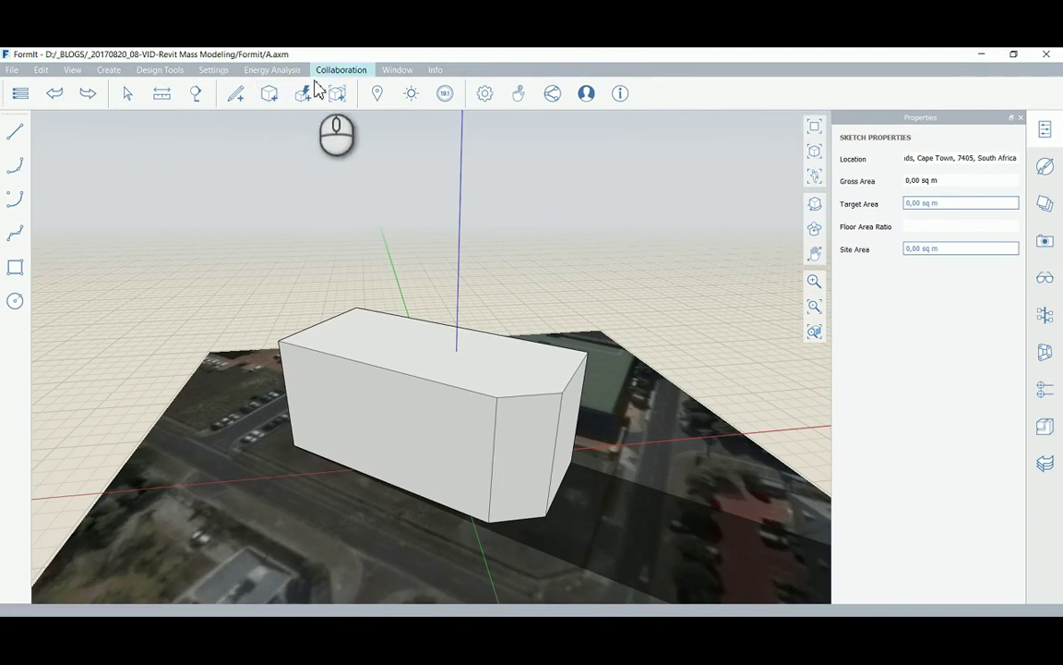
{"action": "left_click", "coordinate": [272, 71]}
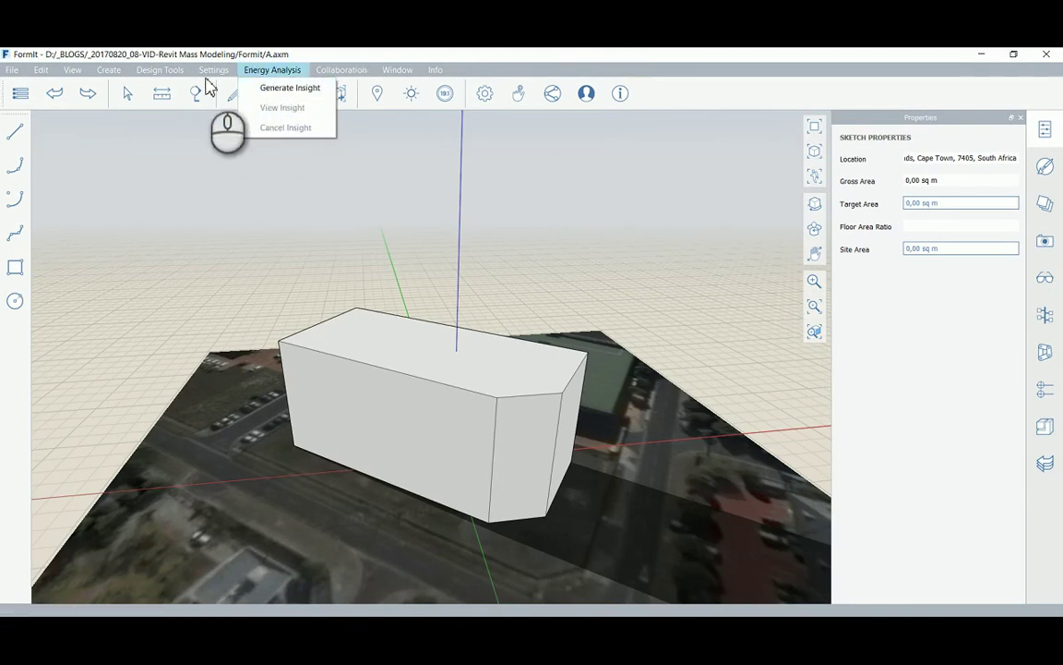
{"action": "mouse_move", "coordinate": [159, 71]}
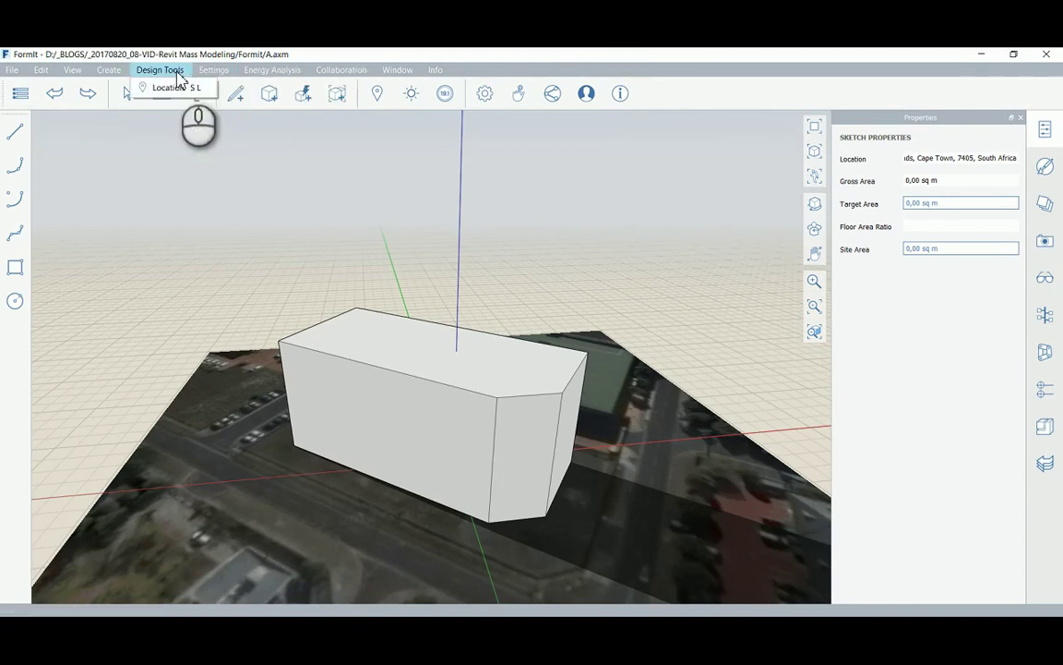
{"action": "left_click", "coordinate": [744, 82]}
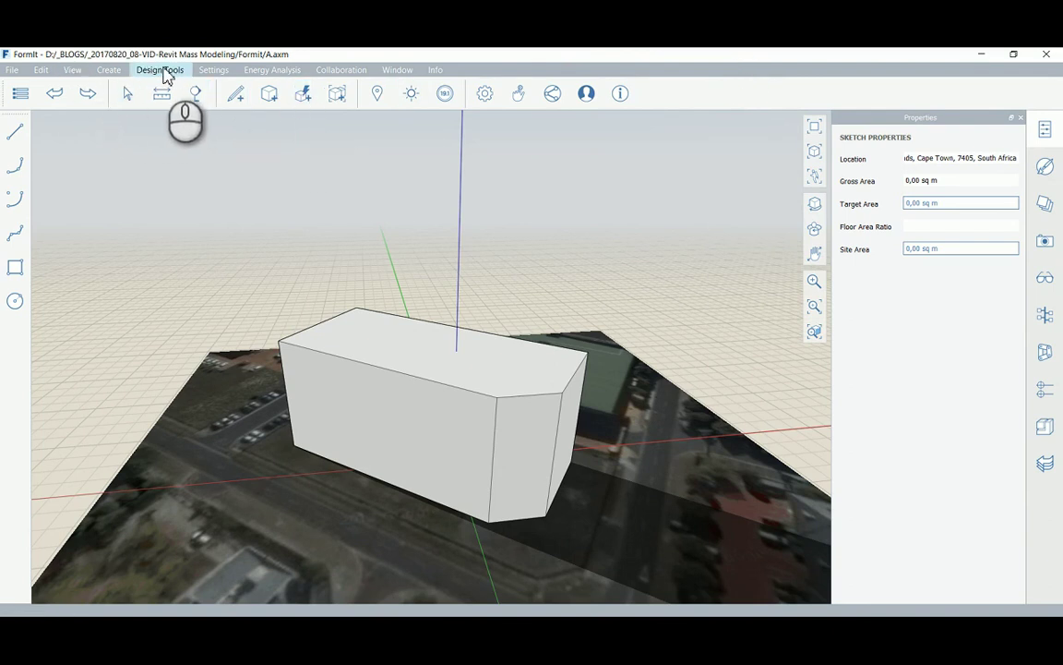
Run an August Month Peak solar radiation analysis on the block's roof face
{"action": "left_click", "coordinate": [413, 96]}
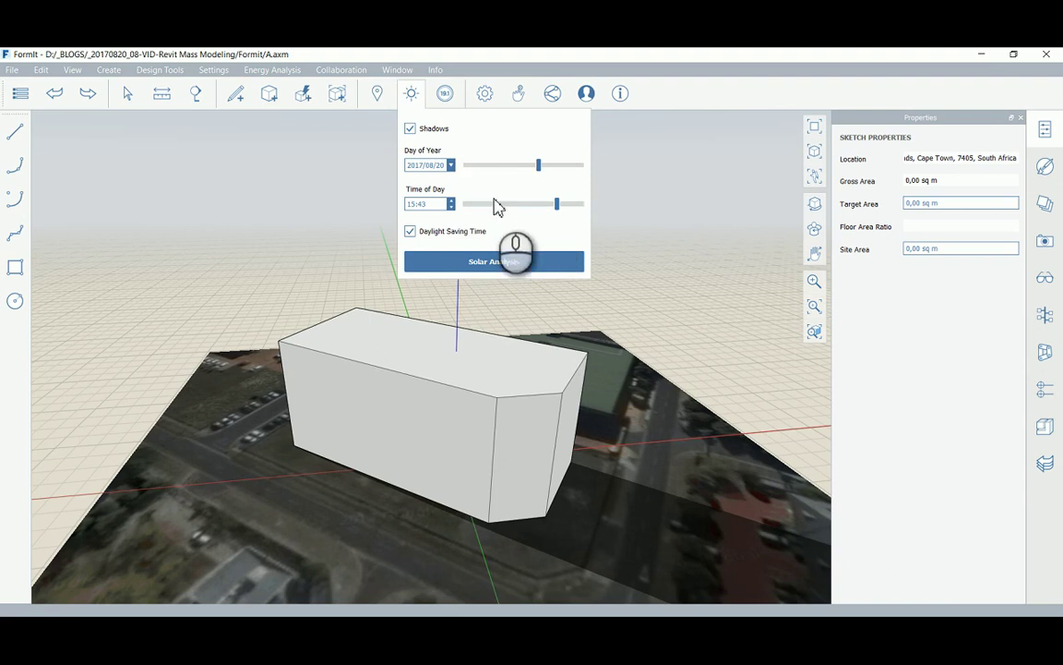
{"action": "left_click", "coordinate": [488, 263]}
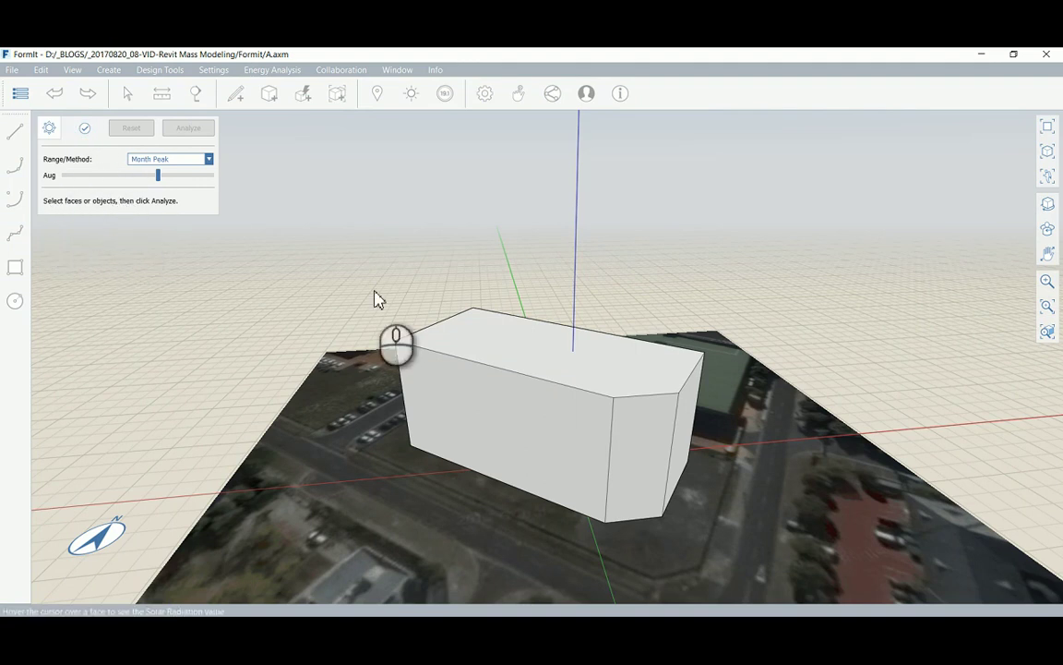
{"action": "left_click", "coordinate": [522, 349]}
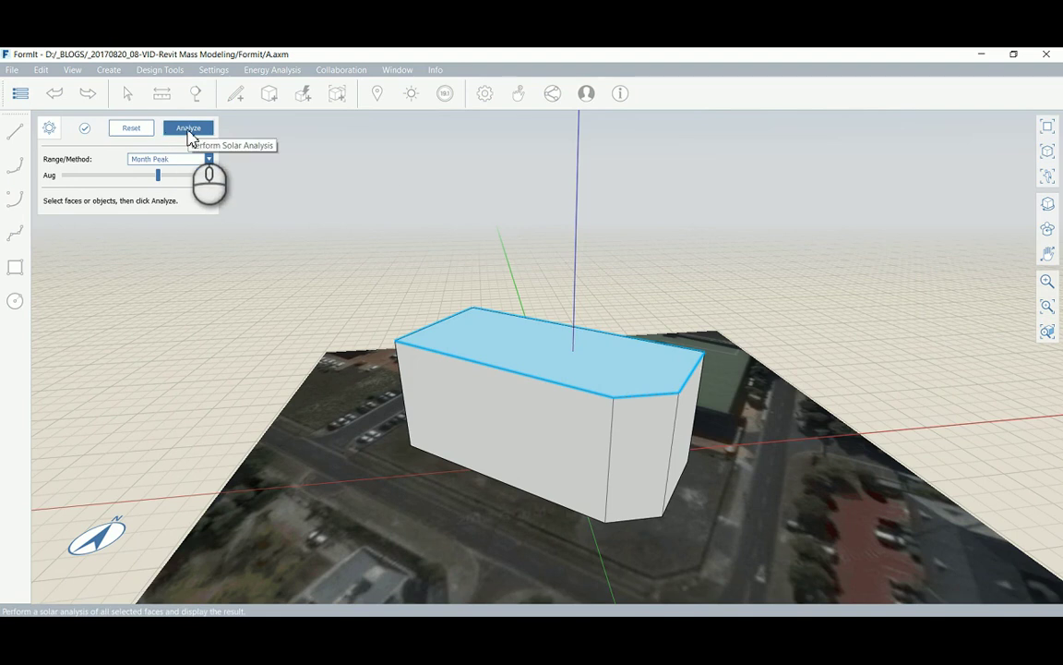
{"action": "left_click", "coordinate": [189, 134]}
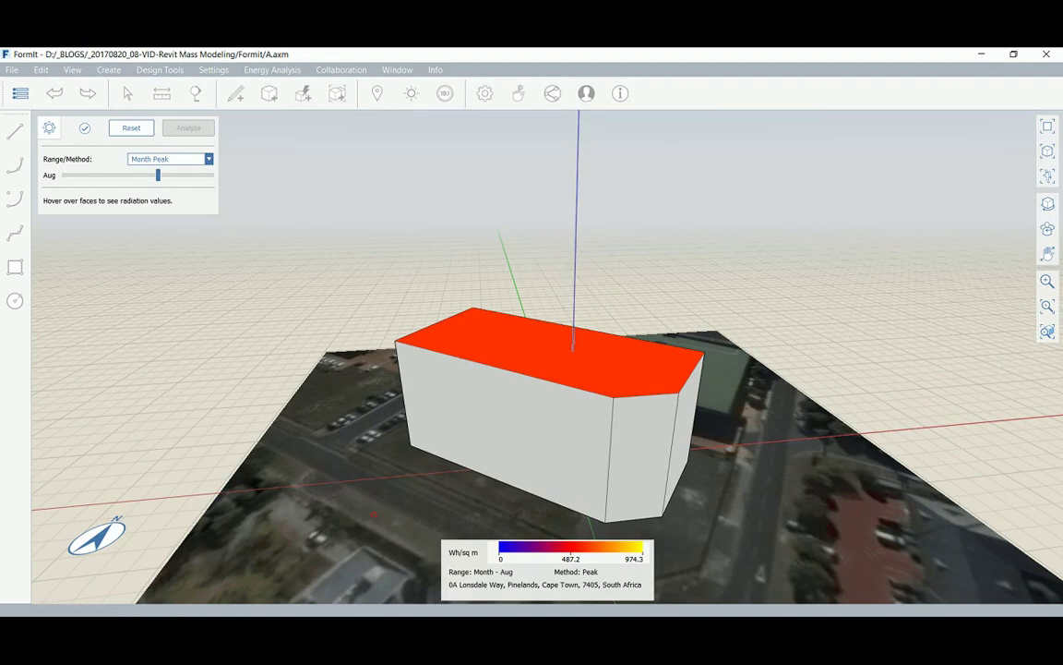
Exit solar analysis and enter 7 levels at 4 m spacing in Add Multiple Levels
{"action": "left_click", "coordinate": [1046, 393]}
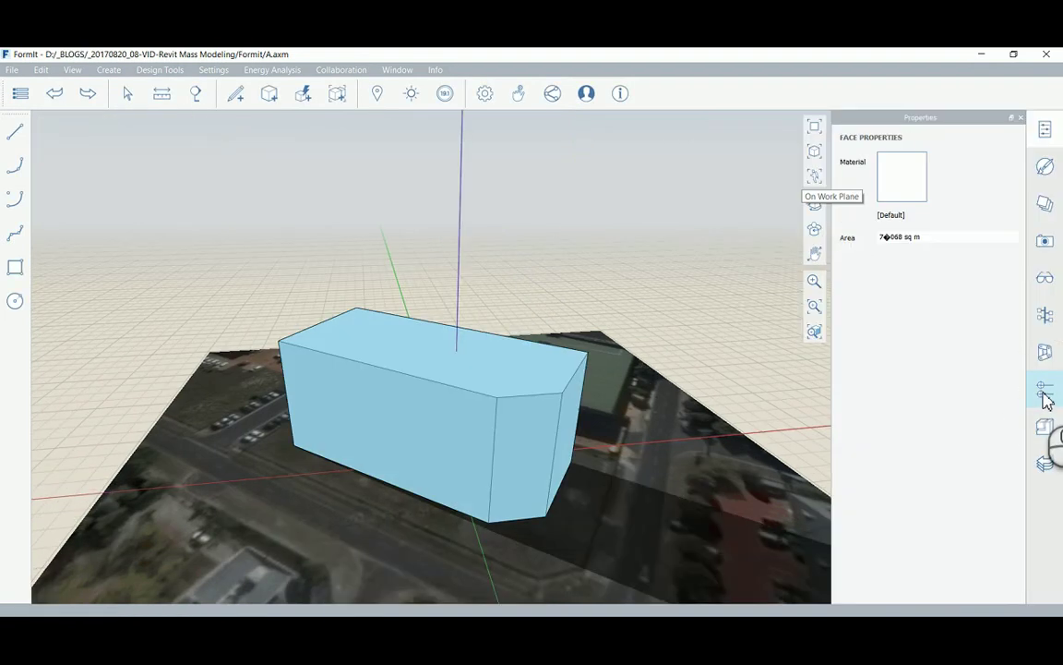
{"action": "left_click", "coordinate": [1045, 391]}
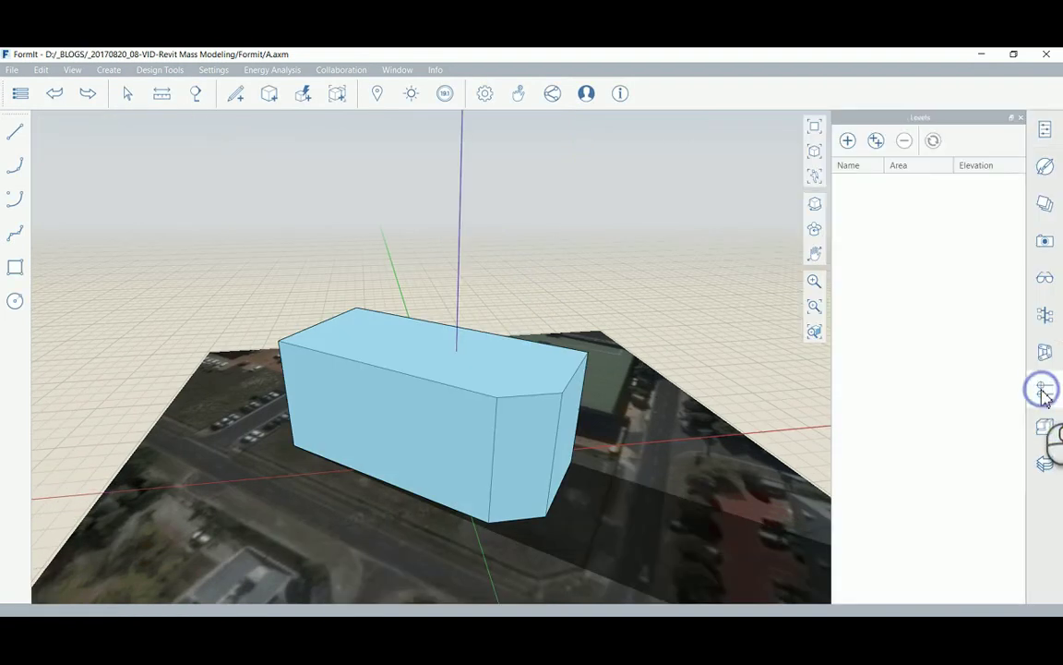
{"action": "left_click", "coordinate": [875, 141]}
{"action": "double_click", "coordinate": [559, 318]}
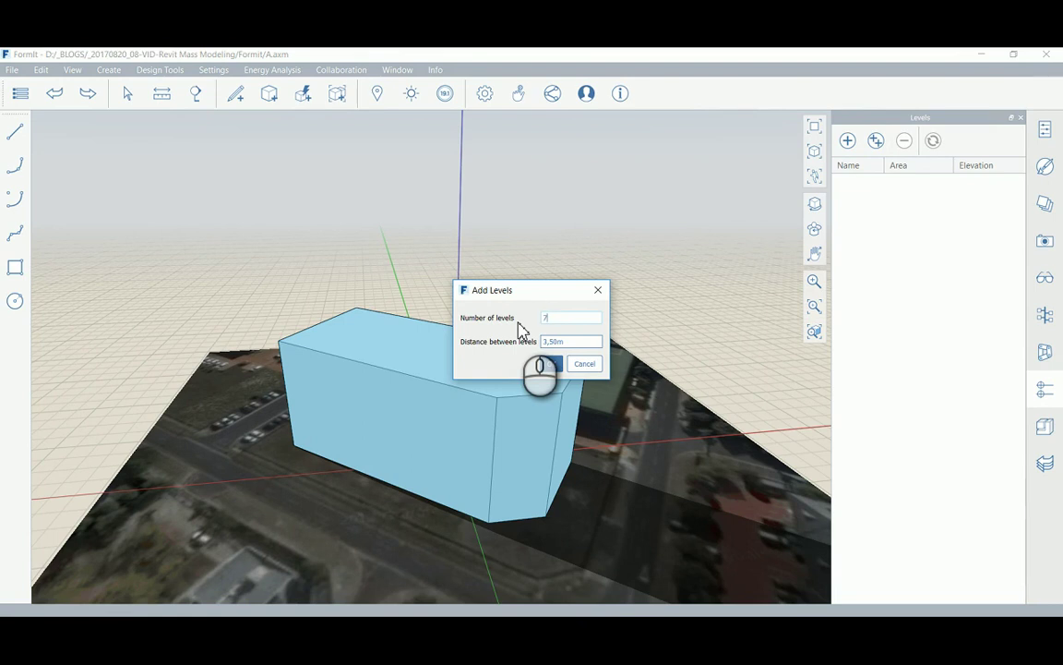
{"action": "double_click", "coordinate": [565, 342]}
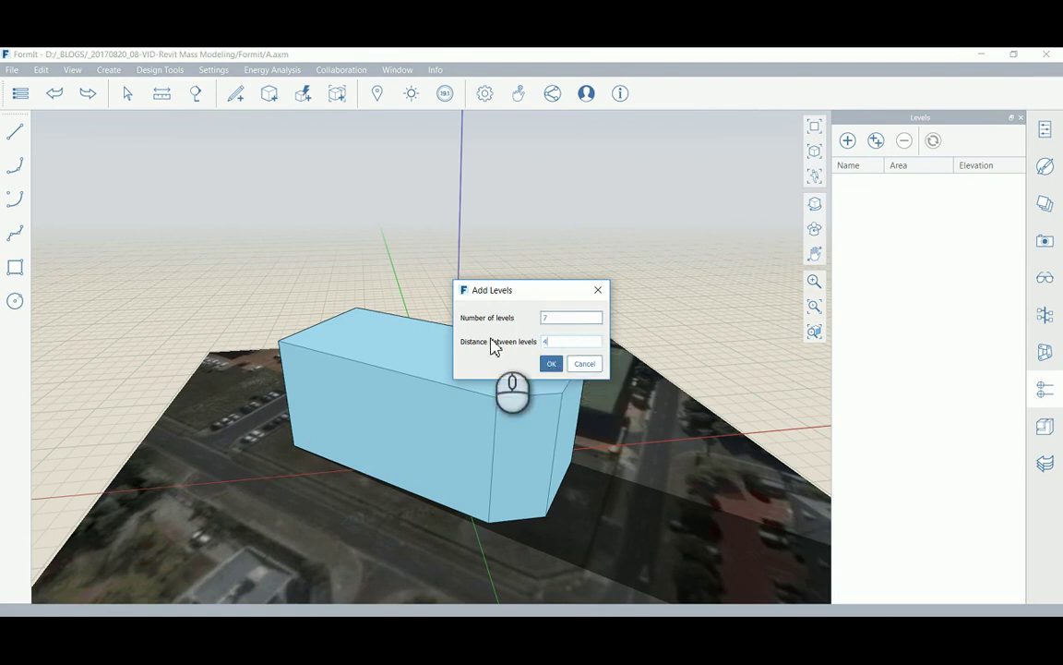
Confirm the seven 4 m levels, select the mass and tick Use levels
{"action": "left_click", "coordinate": [552, 363]}
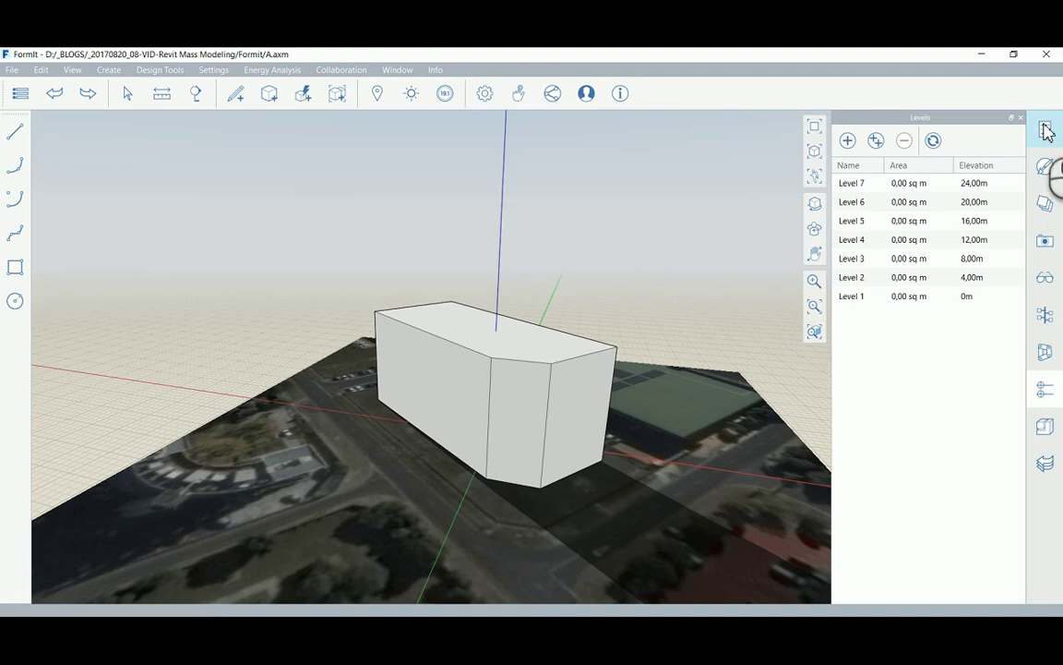
{"action": "left_click", "coordinate": [1046, 131]}
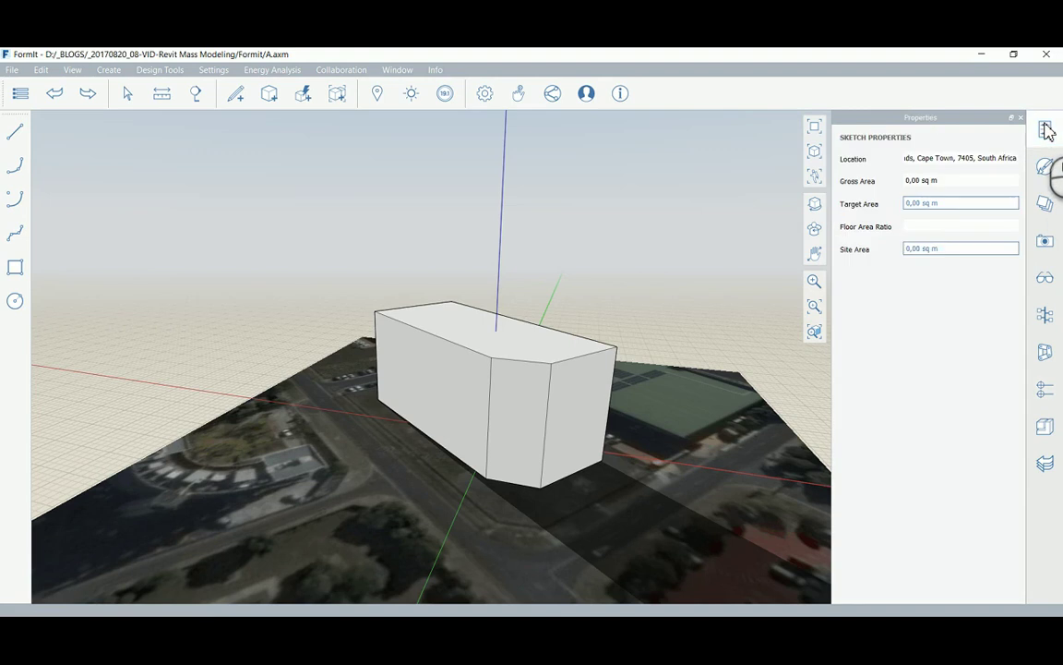
{"action": "left_click_drag", "start_coordinate": [256, 234], "coordinate": [690, 534]}
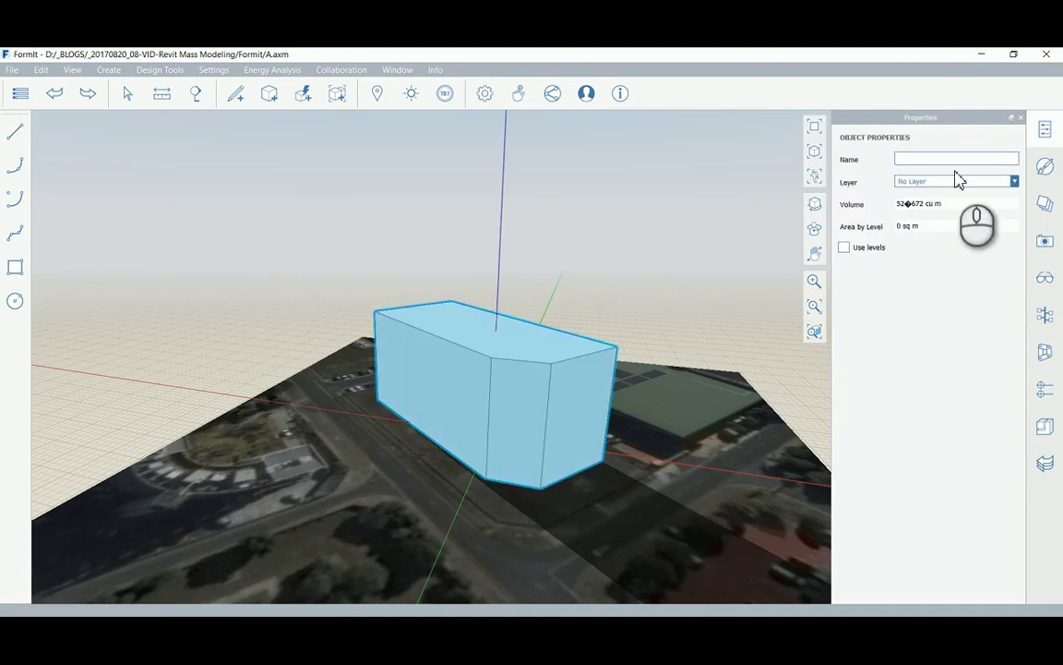
{"action": "left_click", "coordinate": [845, 251]}
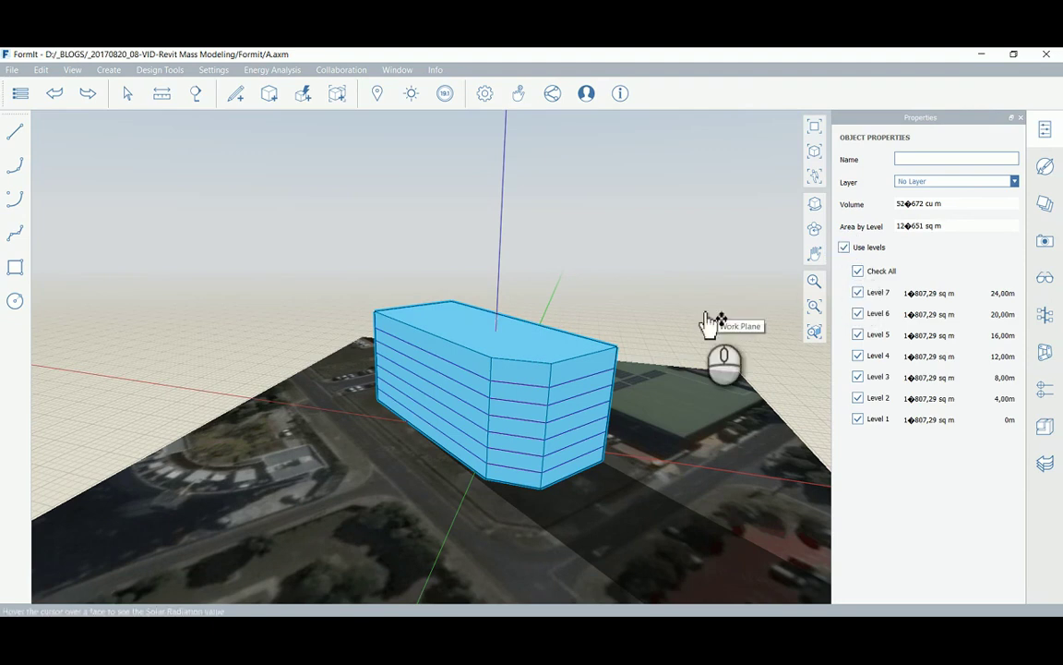
Start Generate Insight and open the Green Building Studio Terms of Service page
{"action": "left_click", "coordinate": [445, 93]}
{"action": "left_click", "coordinate": [478, 119]}
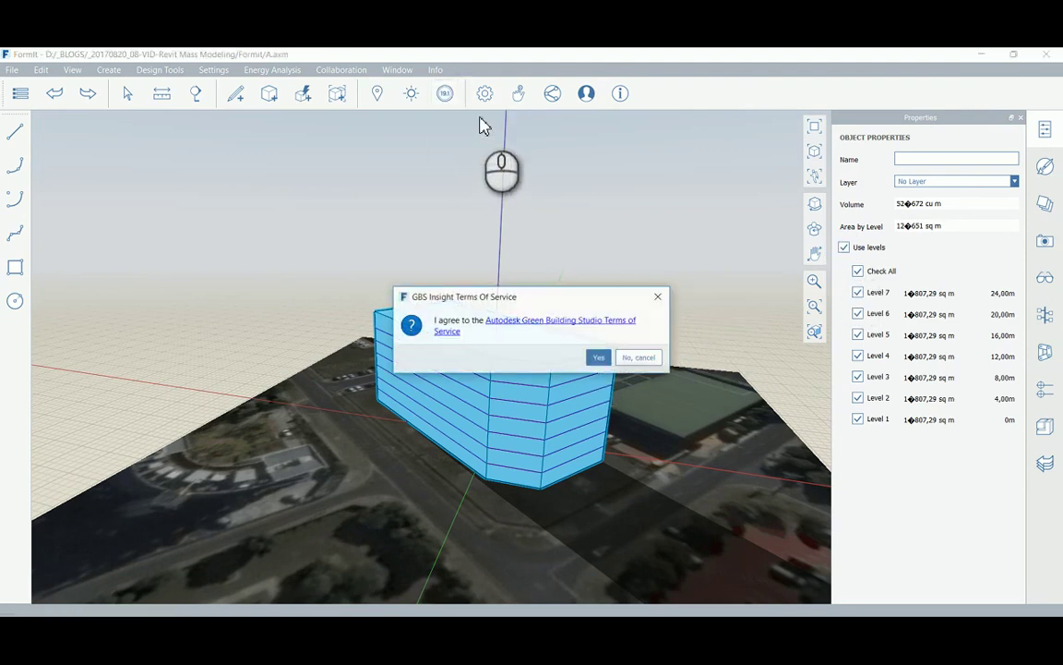
{"action": "left_click", "coordinate": [560, 325]}
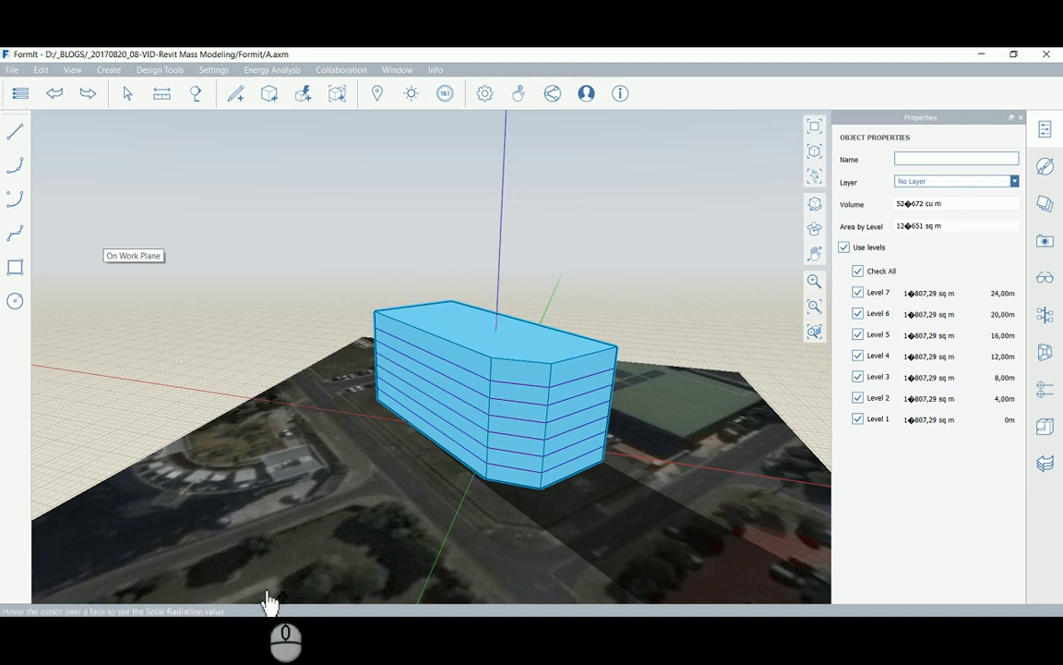
{"action": "left_click", "coordinate": [261, 562]}
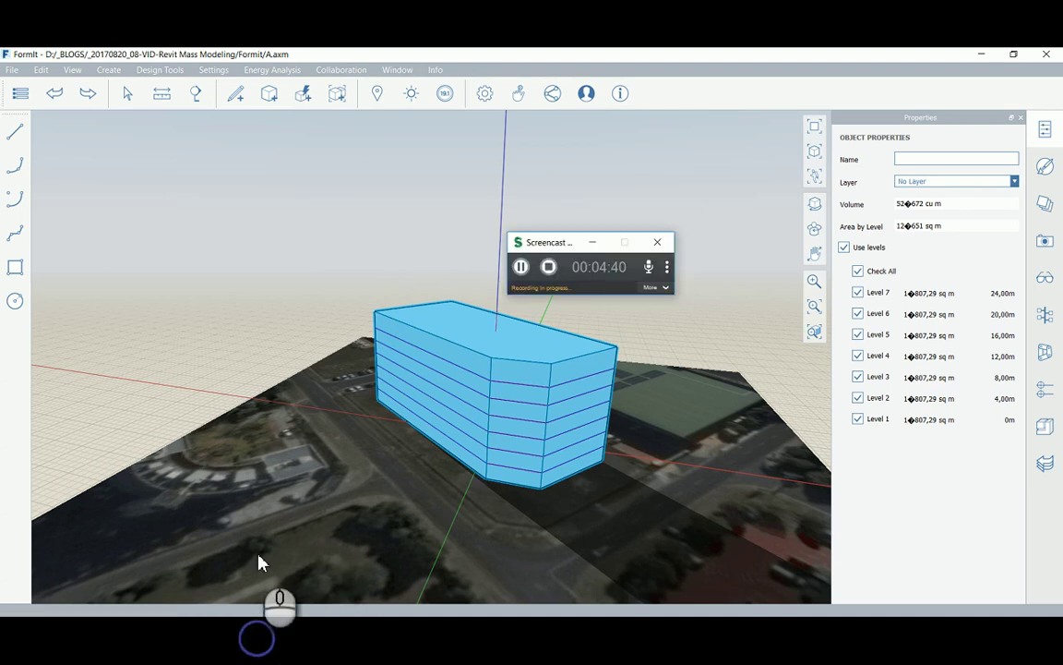
{"action": "left_click", "coordinate": [521, 267]}
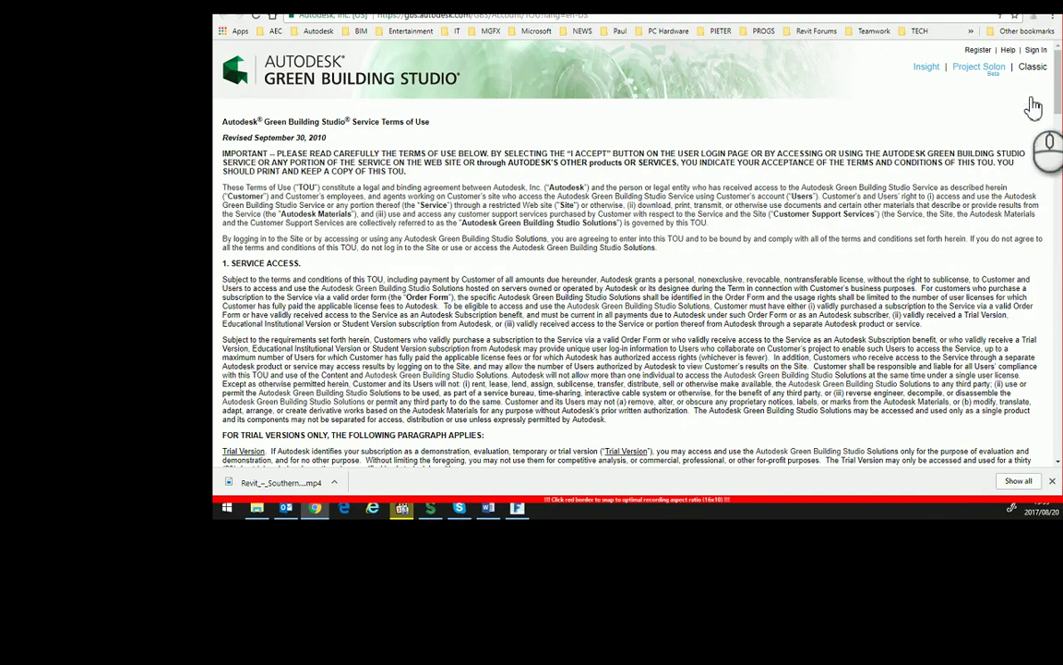
Sign in and browse Project for model B's Run List, base run 560.2 MJ/m²/year
{"action": "left_click", "coordinate": [1035, 50]}
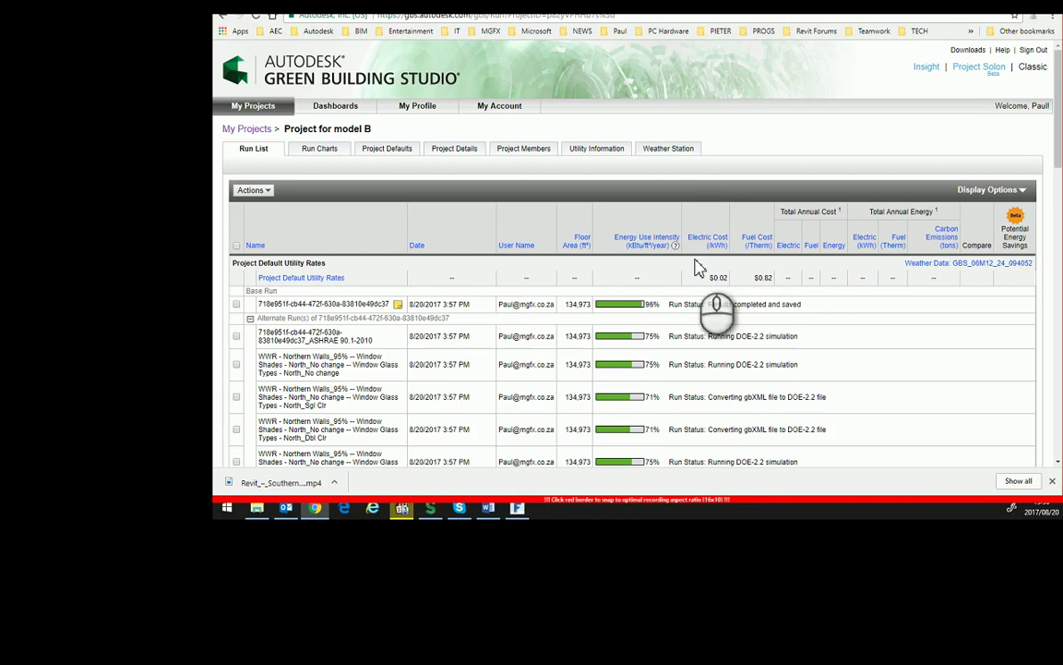
{"action": "scroll", "coordinate": [297, 351], "scroll_direction": "down", "scroll_amount": 8}
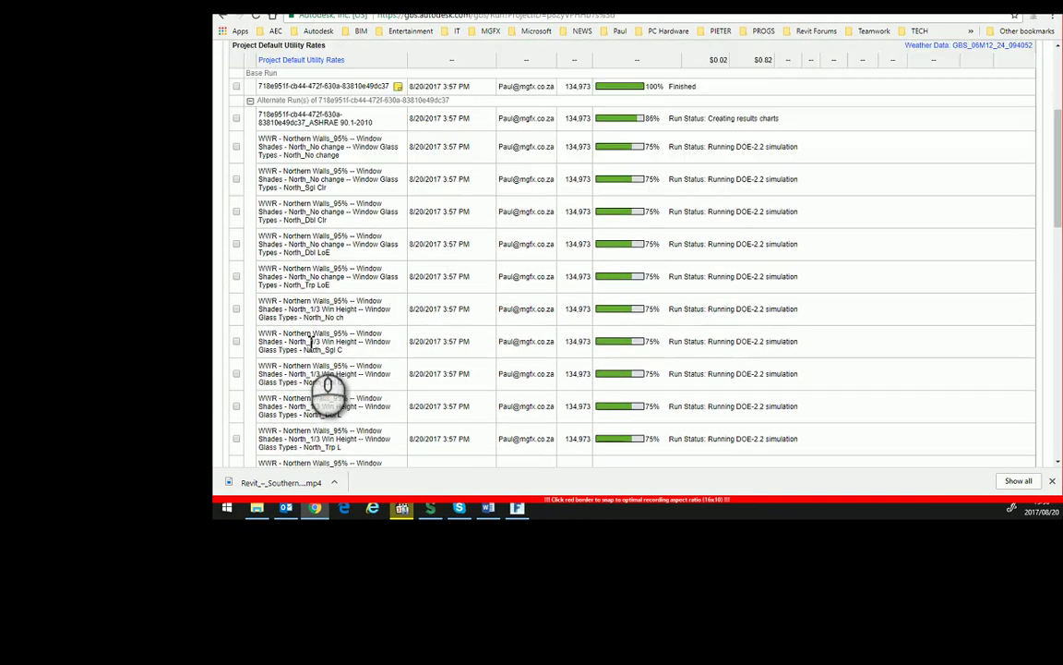
{"action": "scroll", "coordinate": [313, 346], "scroll_direction": "down", "scroll_amount": 5}
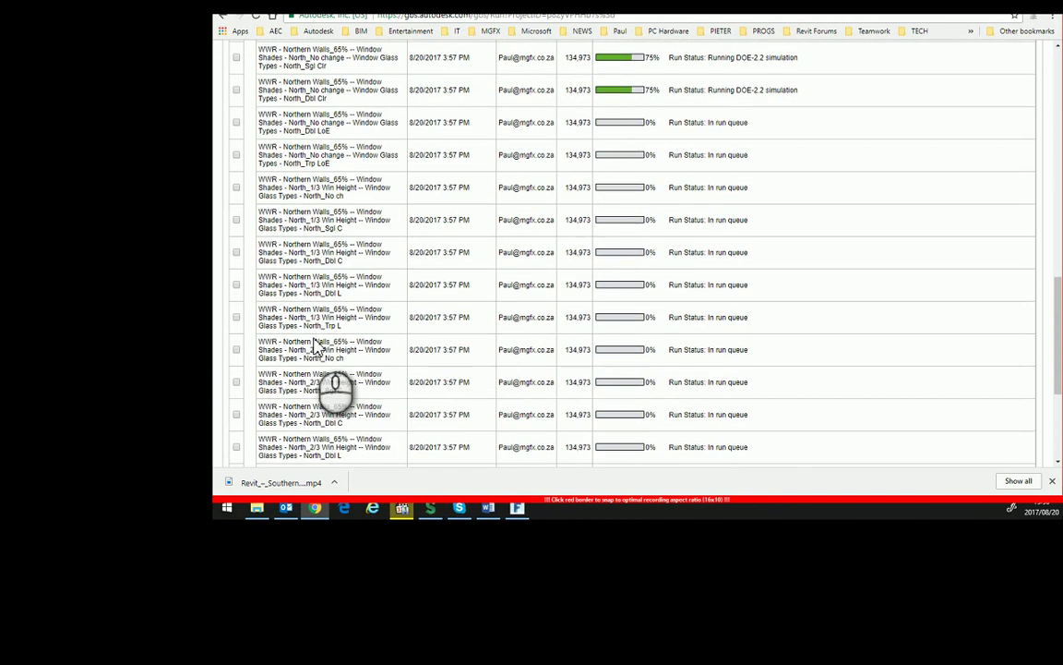
{"action": "scroll", "coordinate": [323, 347], "scroll_direction": "up", "scroll_amount": 4}
{"action": "scroll", "coordinate": [323, 347], "scroll_direction": "up", "scroll_amount": 10}
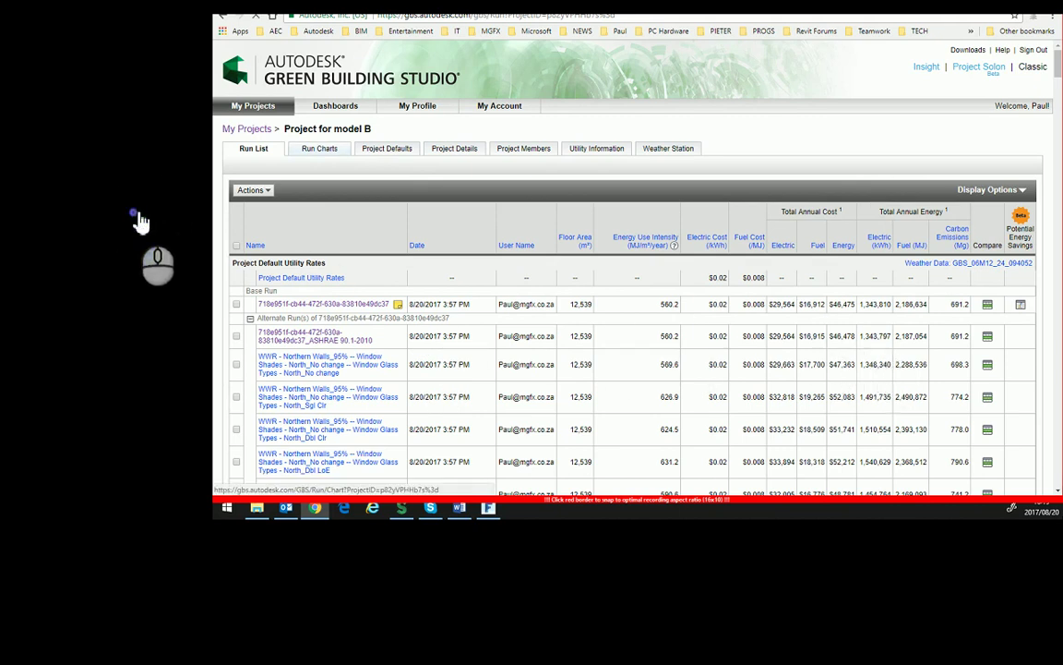
Open the charts comparing the energy runs, scroll through them, then return to the top
{"action": "left_click", "coordinate": [339, 279]}
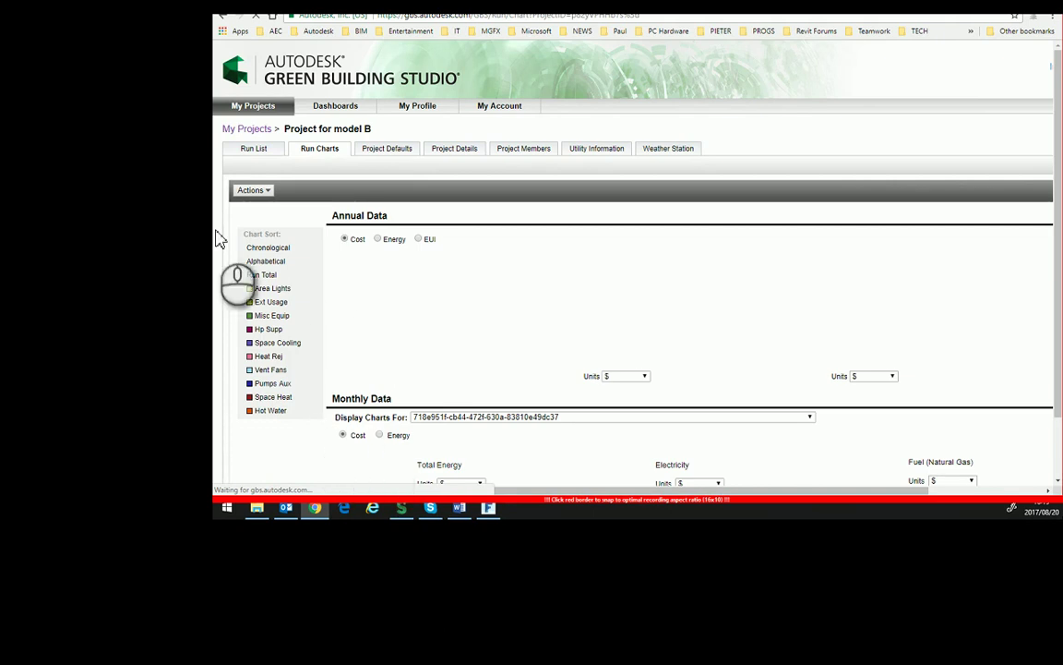
{"action": "scroll", "coordinate": [294, 467], "scroll_direction": "down", "scroll_amount": 1}
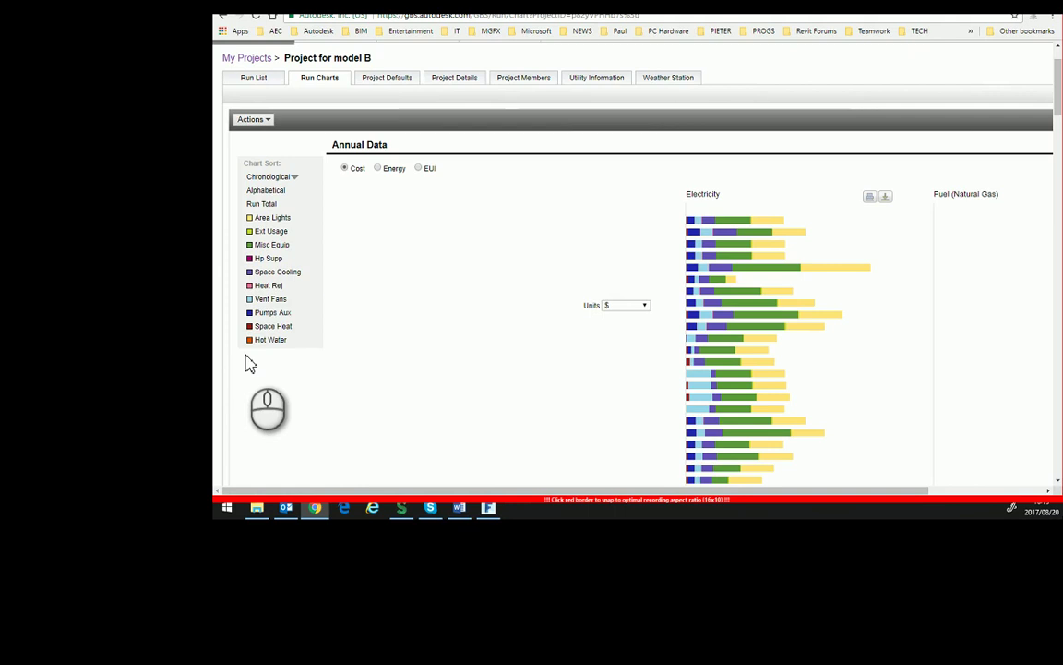
{"action": "scroll", "coordinate": [249, 363], "scroll_direction": "down", "scroll_amount": 15}
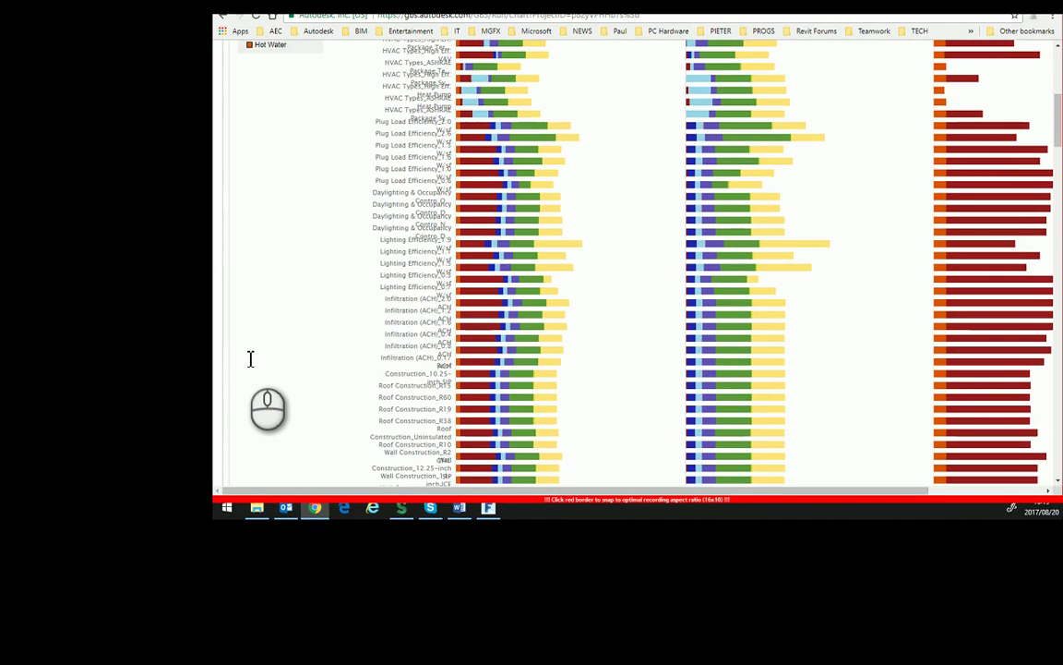
{"action": "scroll", "coordinate": [250, 363], "scroll_direction": "down", "scroll_amount": 20}
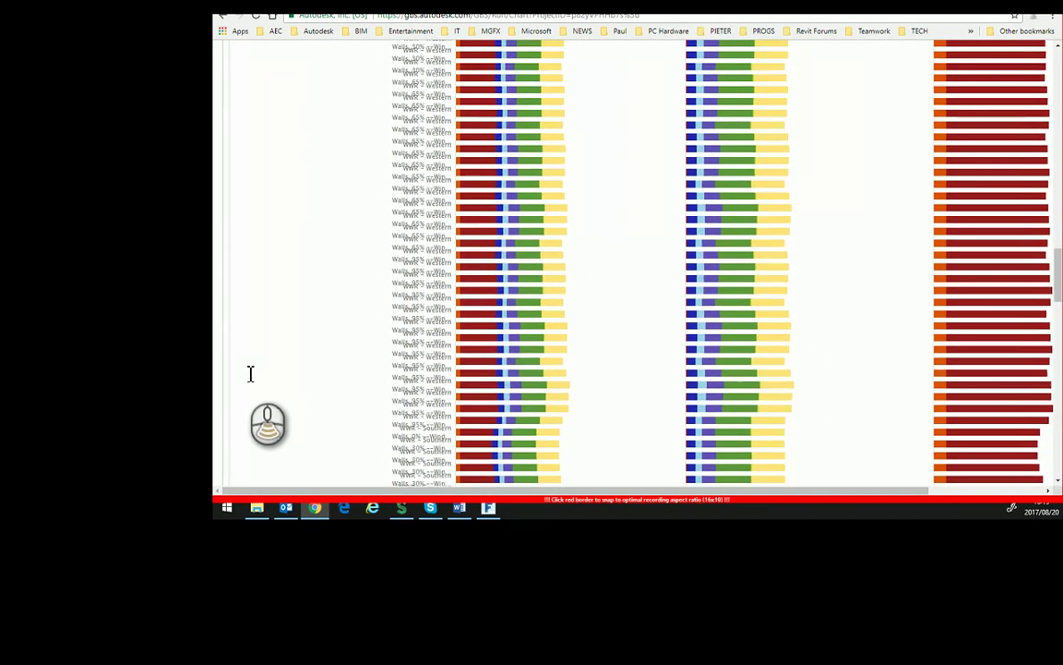
{"action": "scroll", "coordinate": [314, 459], "scroll_direction": "down", "scroll_amount": 2}
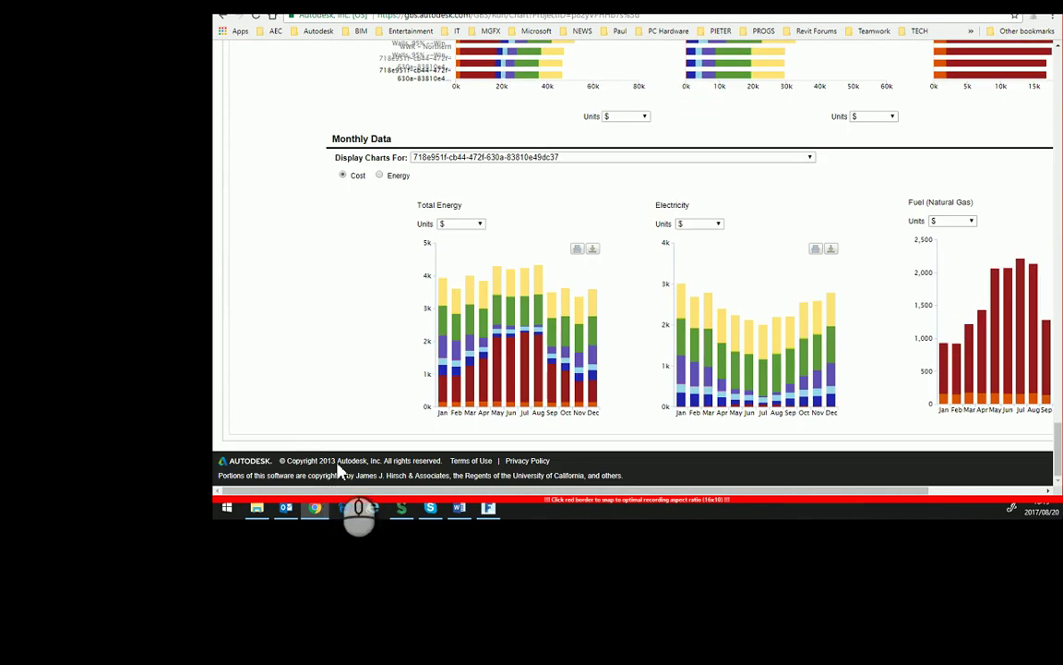
{"action": "scroll", "coordinate": [1034, 411], "scroll_direction": "up", "scroll_amount": 10}
{"action": "scroll", "coordinate": [1034, 411], "scroll_direction": "up", "scroll_amount": 15}
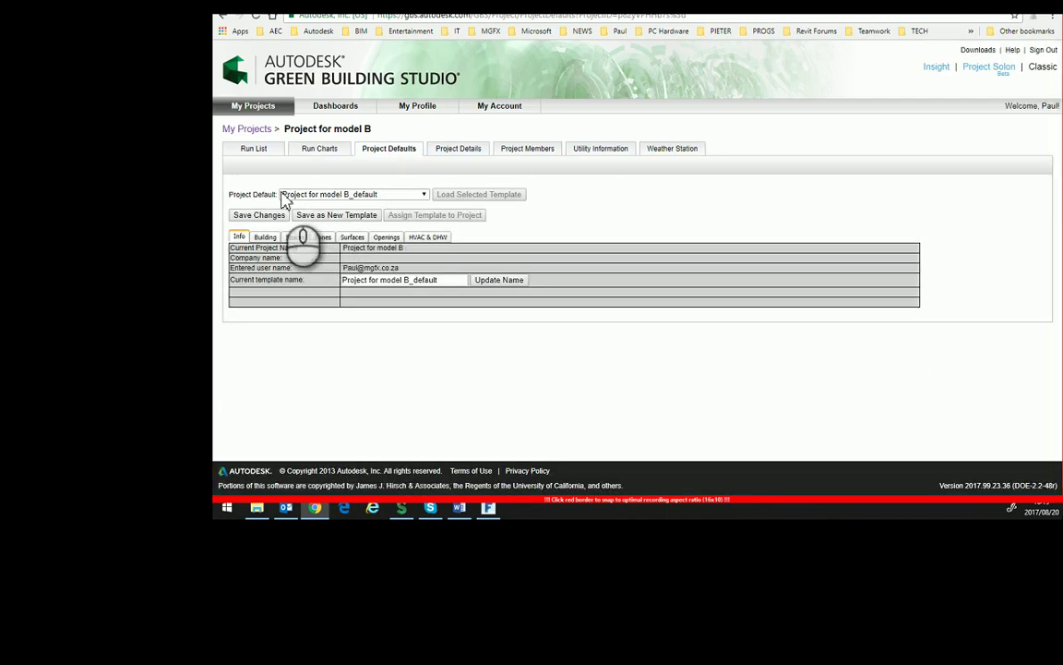
Review the Building, Spaces, Zones, Surfaces, Openings and HVAC & DHW default parameters
{"action": "left_click", "coordinate": [71, 329]}
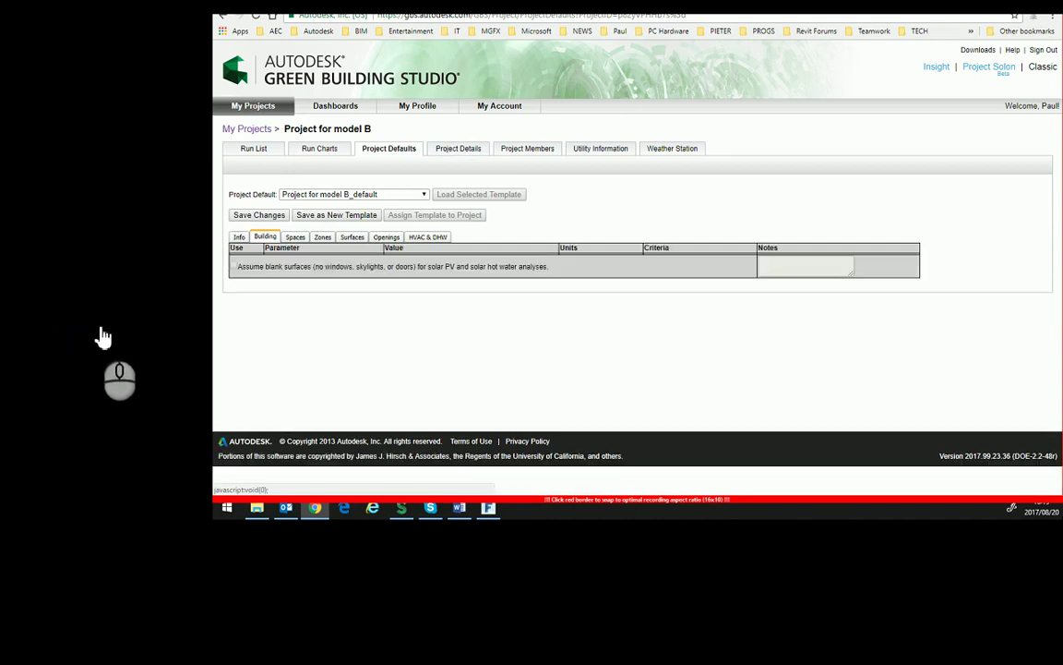
{"action": "left_click", "coordinate": [106, 330]}
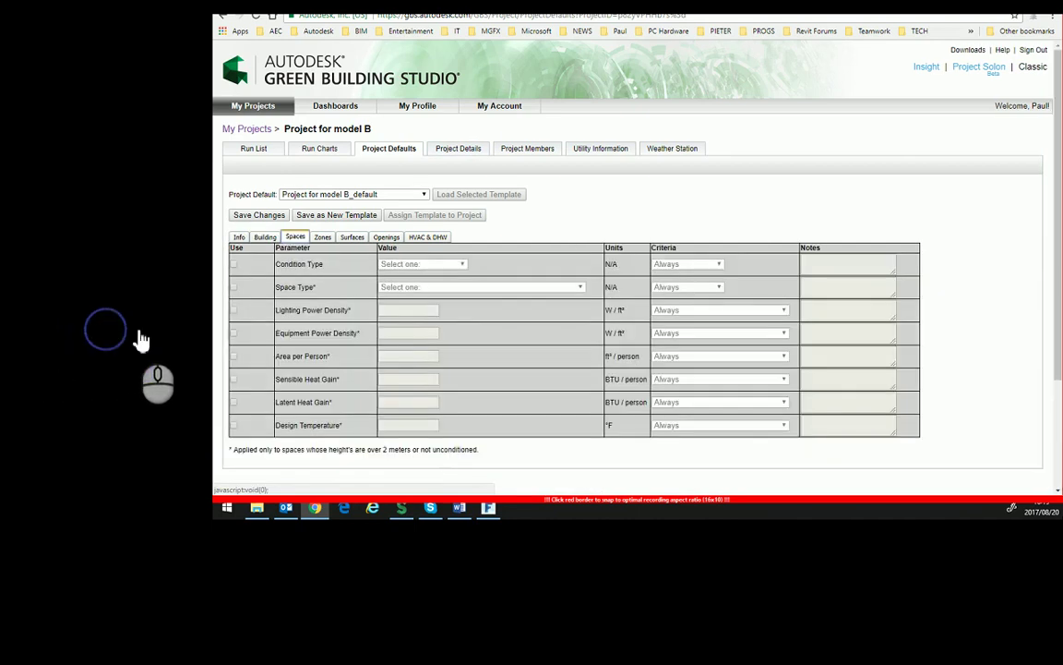
{"action": "left_click", "coordinate": [140, 332]}
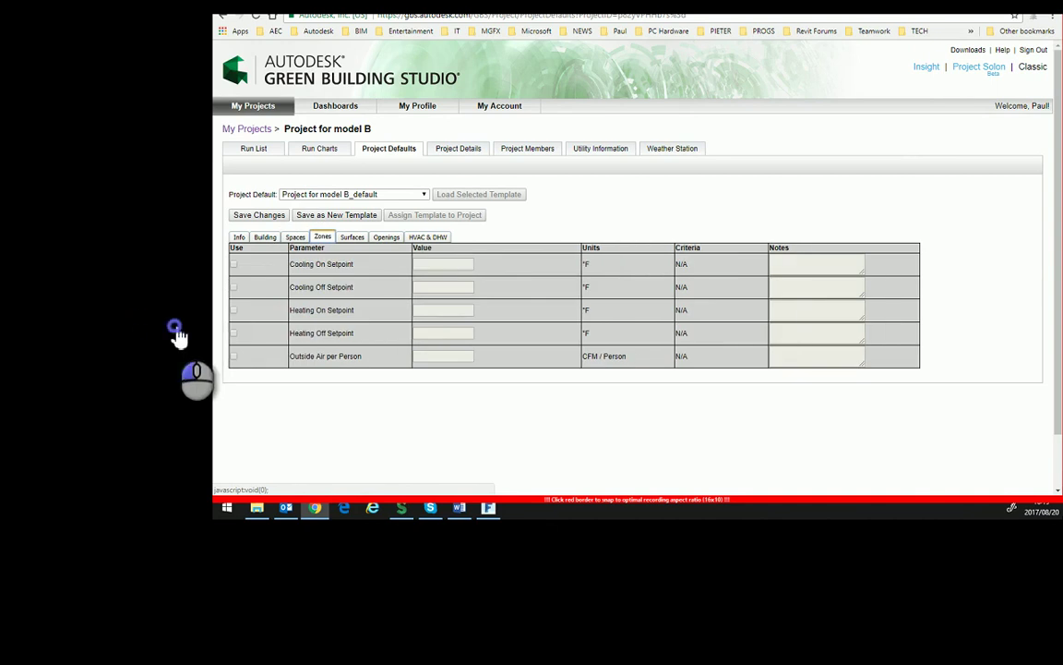
{"action": "left_click", "coordinate": [176, 332]}
{"action": "left_click", "coordinate": [220, 332]}
{"action": "left_click", "coordinate": [270, 327]}
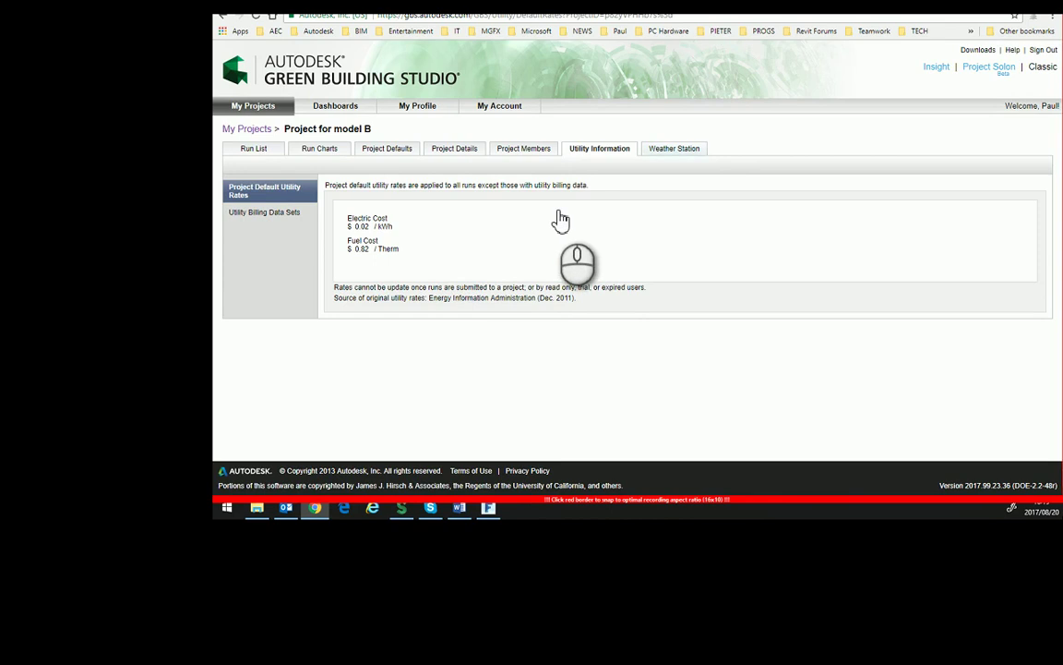
Check the project's weather station information
{"action": "left_click", "coordinate": [571, 214]}
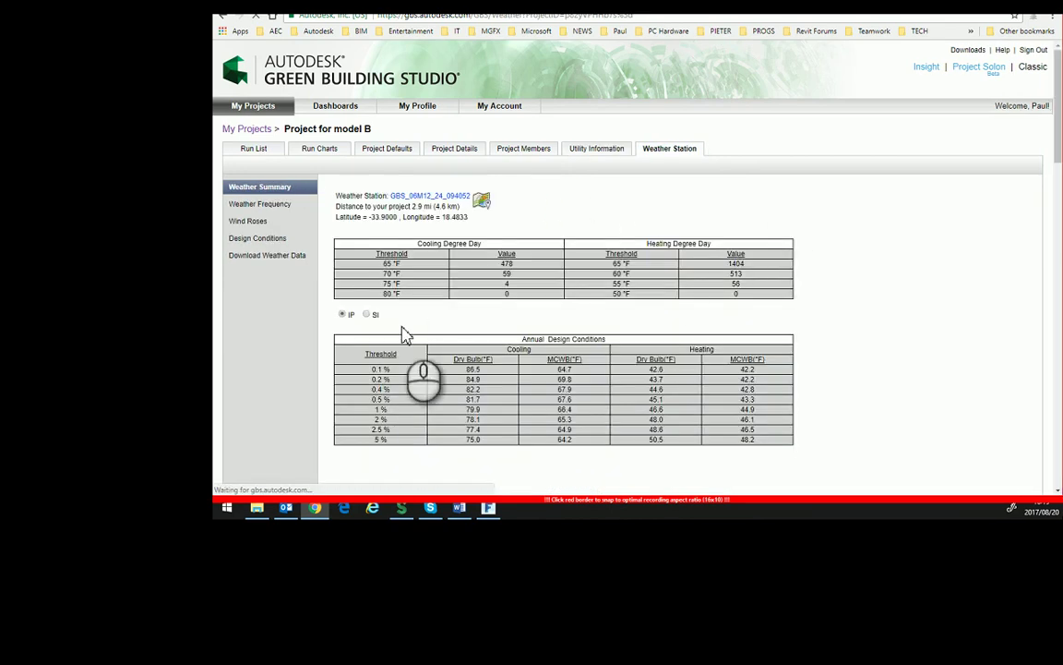
{"action": "scroll", "coordinate": [227, 393], "scroll_direction": "down", "scroll_amount": 10}
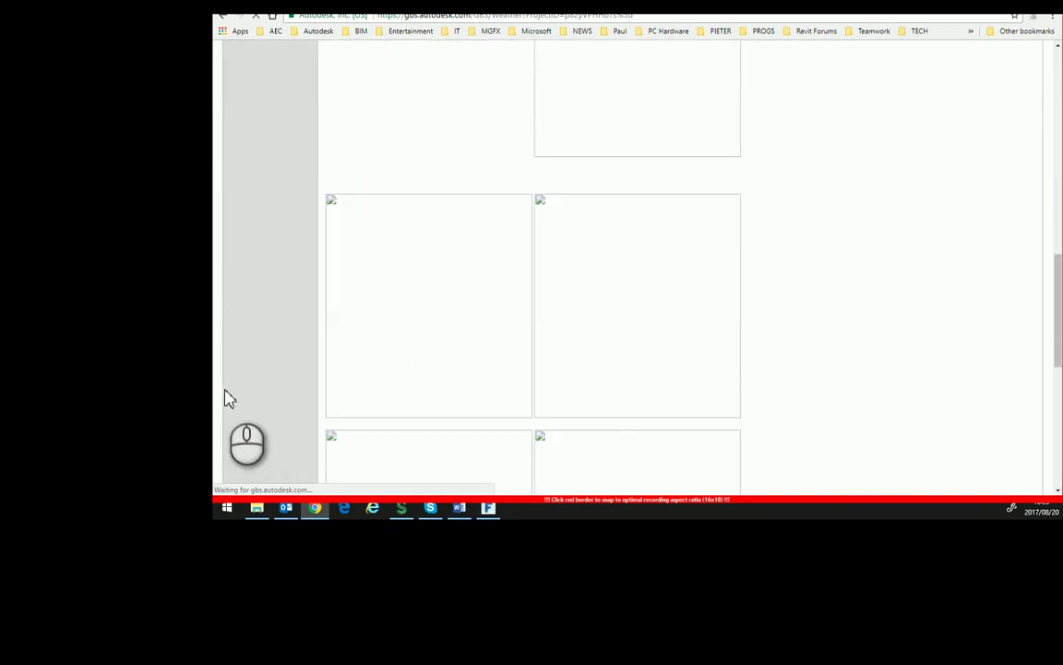
{"action": "scroll", "coordinate": [226, 397], "scroll_direction": "up", "scroll_amount": 10}
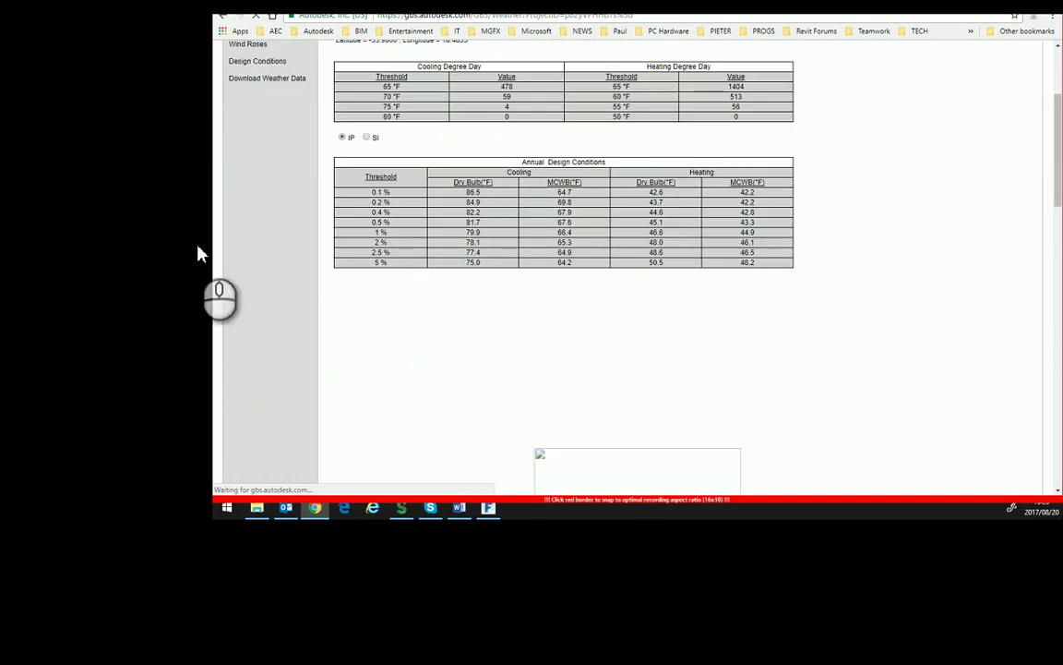
{"action": "scroll", "coordinate": [219, 296], "scroll_direction": "up", "scroll_amount": 3}
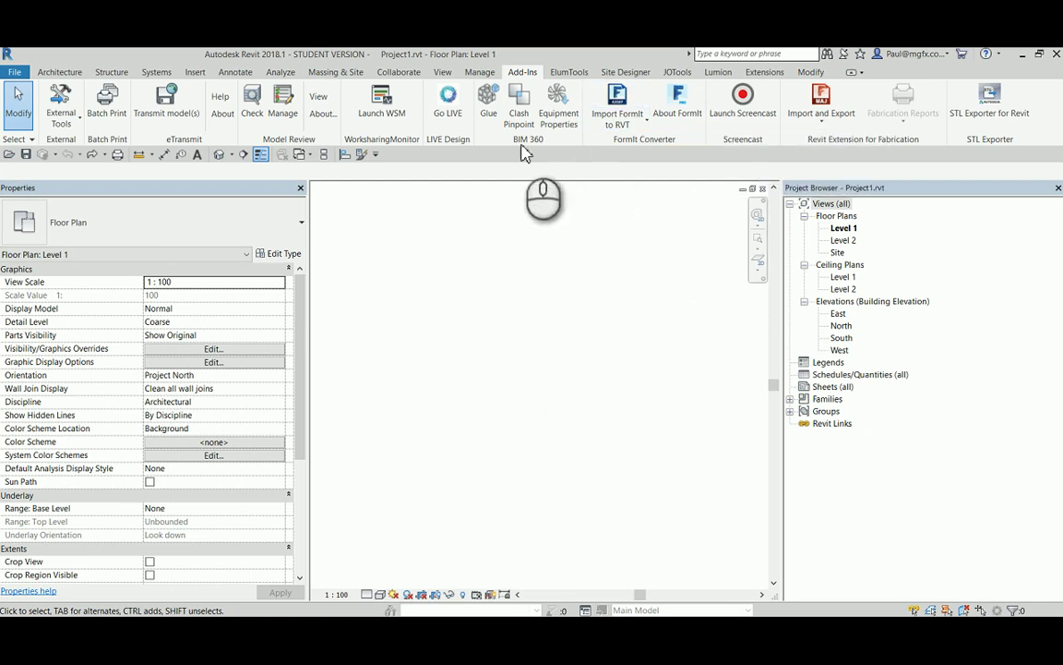
Import the FormIt model B.axm with Import FormIt to RVT, then zoom out in the plan
{"action": "left_click", "coordinate": [645, 122]}
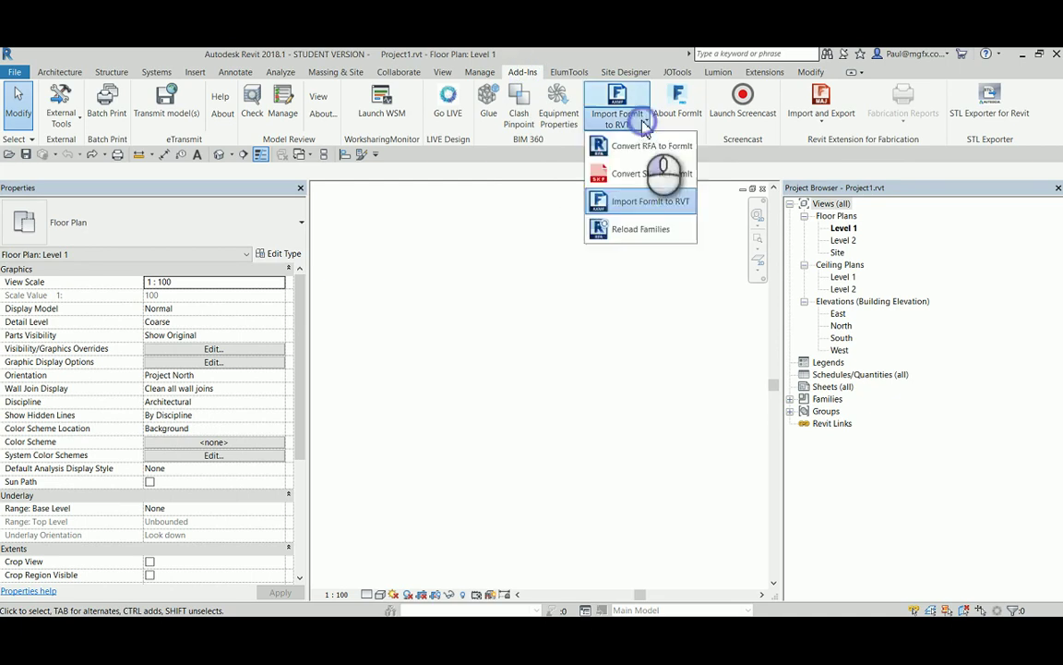
{"action": "left_click", "coordinate": [638, 205]}
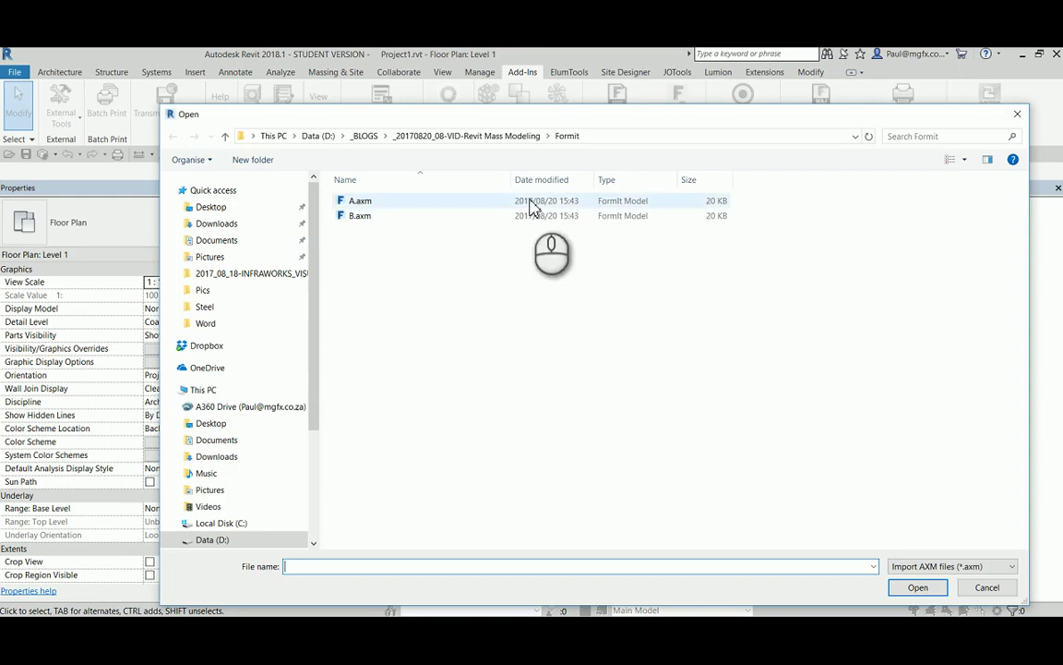
{"action": "left_click", "coordinate": [362, 218]}
{"action": "left_click", "coordinate": [919, 587]}
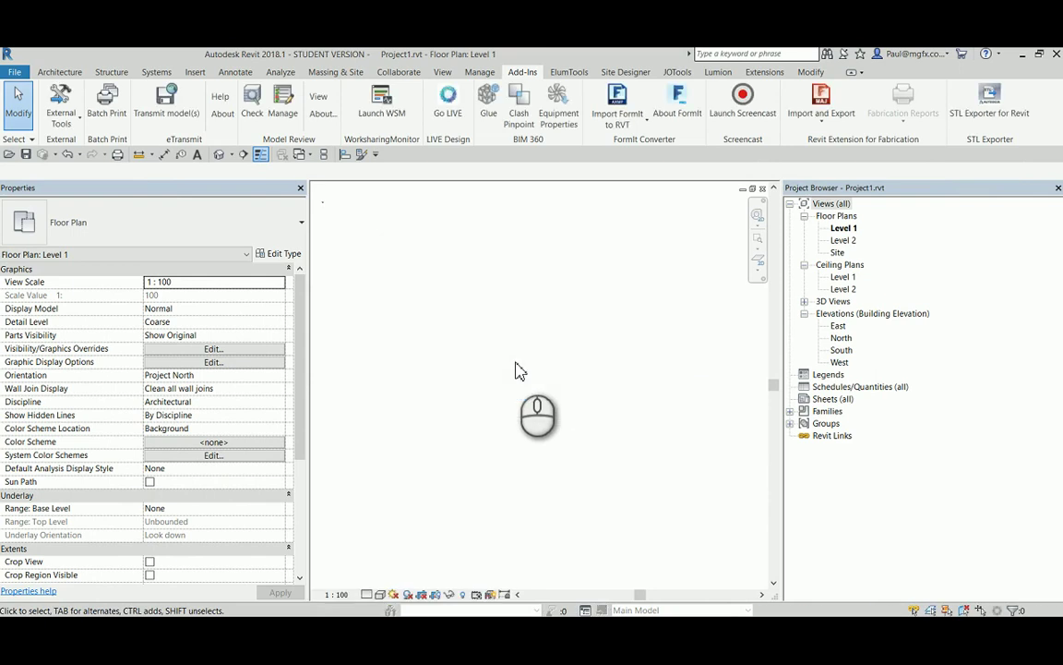
{"action": "scroll", "coordinate": [545, 404], "scroll_direction": "down", "scroll_amount": 2}
{"action": "scroll", "coordinate": [517, 350], "scroll_direction": "down", "scroll_amount": 3}
View the imported mass in the default 3D view from a near-front angle
{"action": "scroll", "coordinate": [517, 337], "scroll_direction": "down", "scroll_amount": 1}
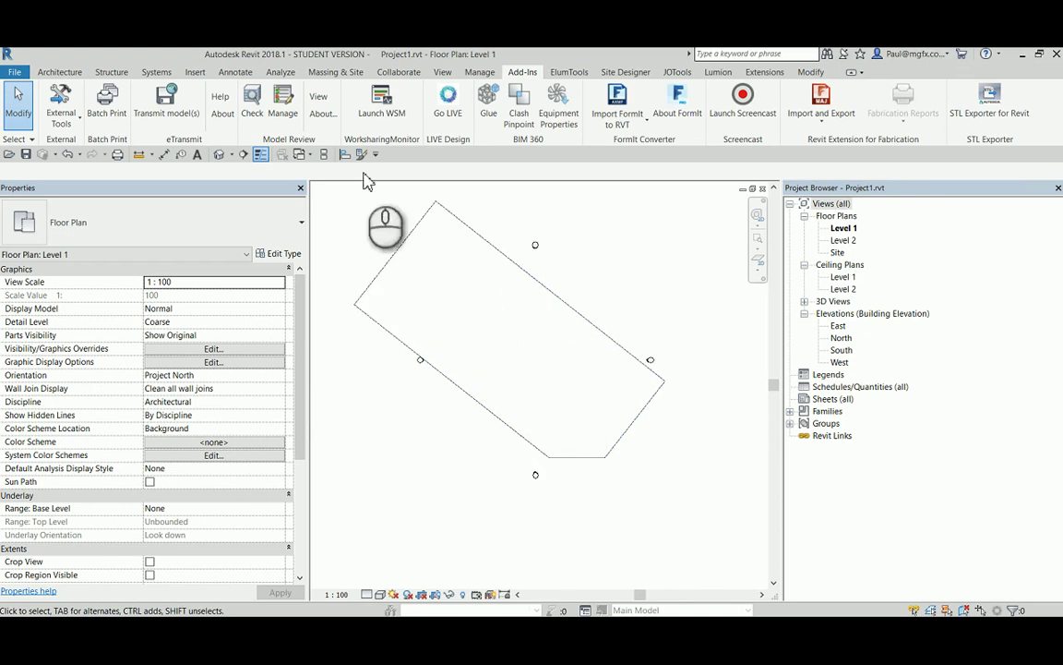
{"action": "left_click", "coordinate": [220, 154]}
{"action": "middle_click_drag", "start_coordinate": [503, 375], "coordinate": [495, 271], "text": "shift"}
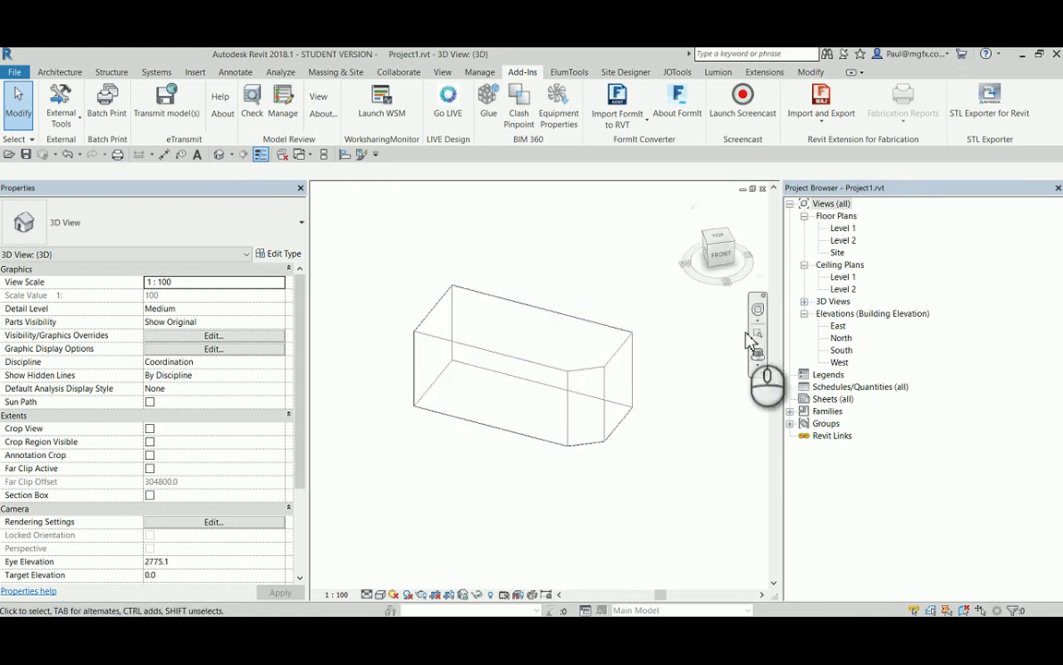
Open the Level 1 ceiling plan, then the East elevation showing Level 1 and Level 2
{"action": "double_click", "coordinate": [843, 276]}
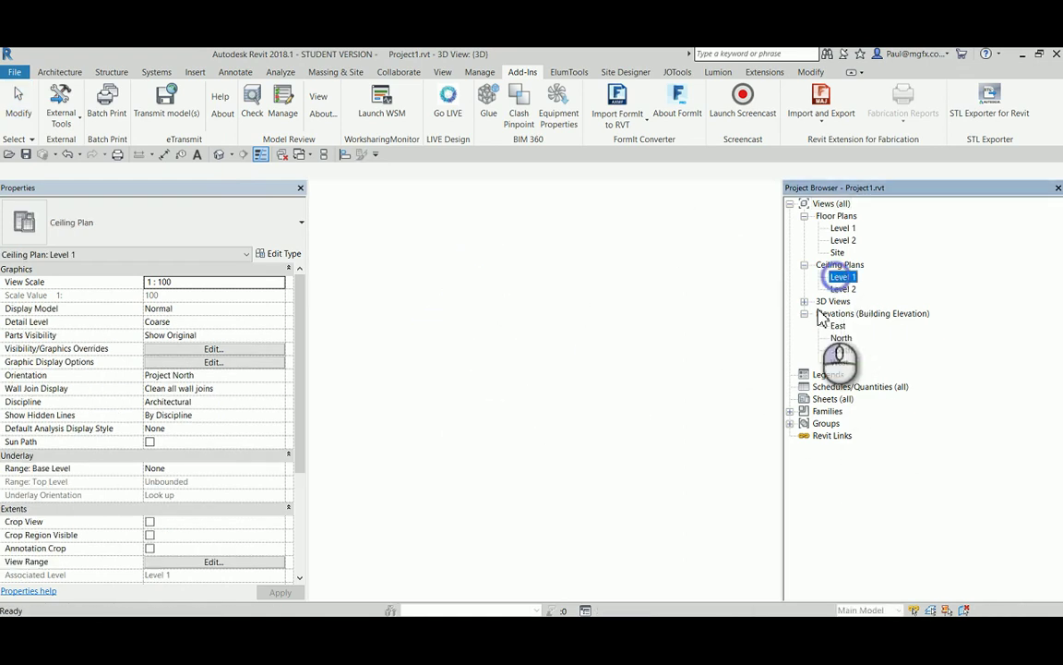
{"action": "left_click", "coordinate": [836, 326]}
{"action": "double_click", "coordinate": [837, 326]}
{"action": "scroll", "coordinate": [595, 434], "scroll_direction": "down", "scroll_amount": 5}
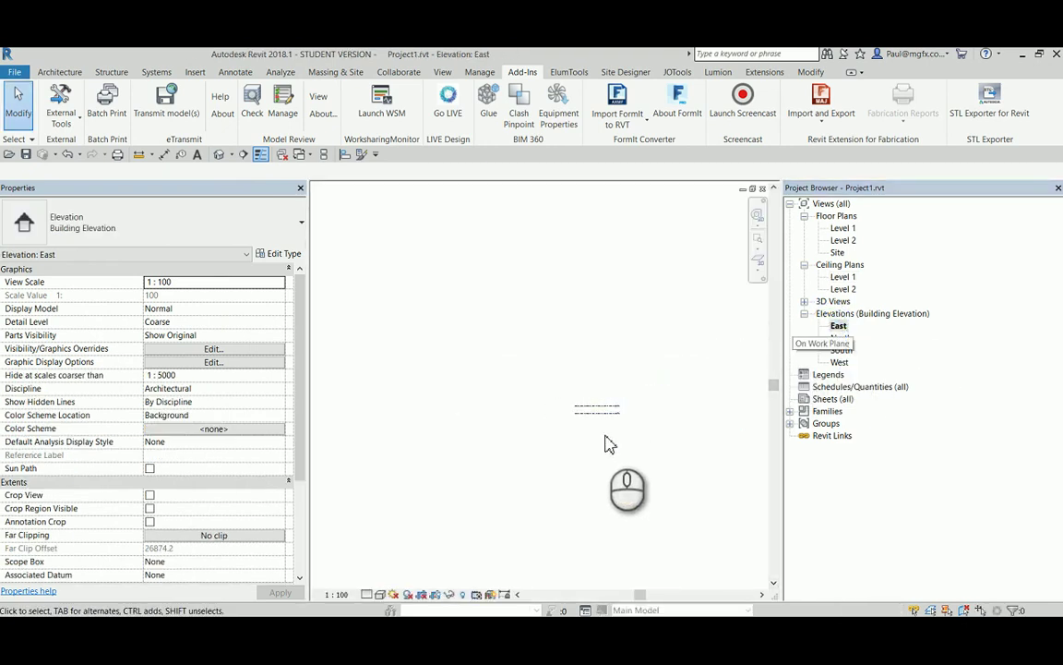
{"action": "scroll", "coordinate": [614, 439], "scroll_direction": "up", "scroll_amount": 5}
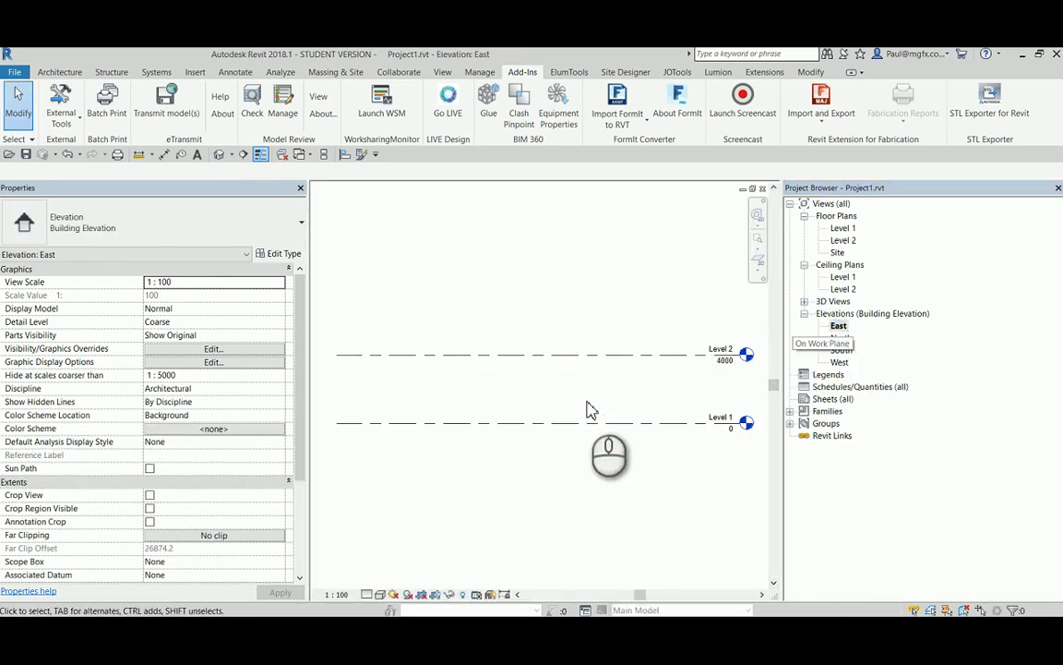
{"action": "scroll", "coordinate": [515, 392], "scroll_direction": "down", "scroll_amount": 2}
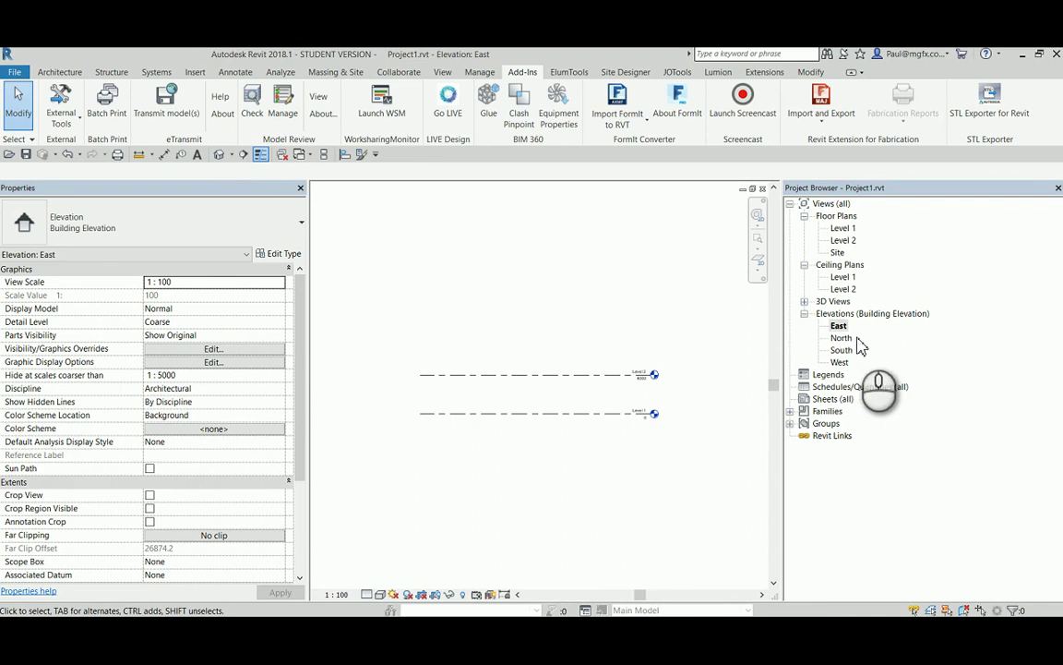
Open the North elevation and select the Level 2 line
{"action": "double_click", "coordinate": [855, 340]}
{"action": "scroll", "coordinate": [554, 424], "scroll_direction": "down", "scroll_amount": 2}
{"action": "left_click", "coordinate": [600, 408]}
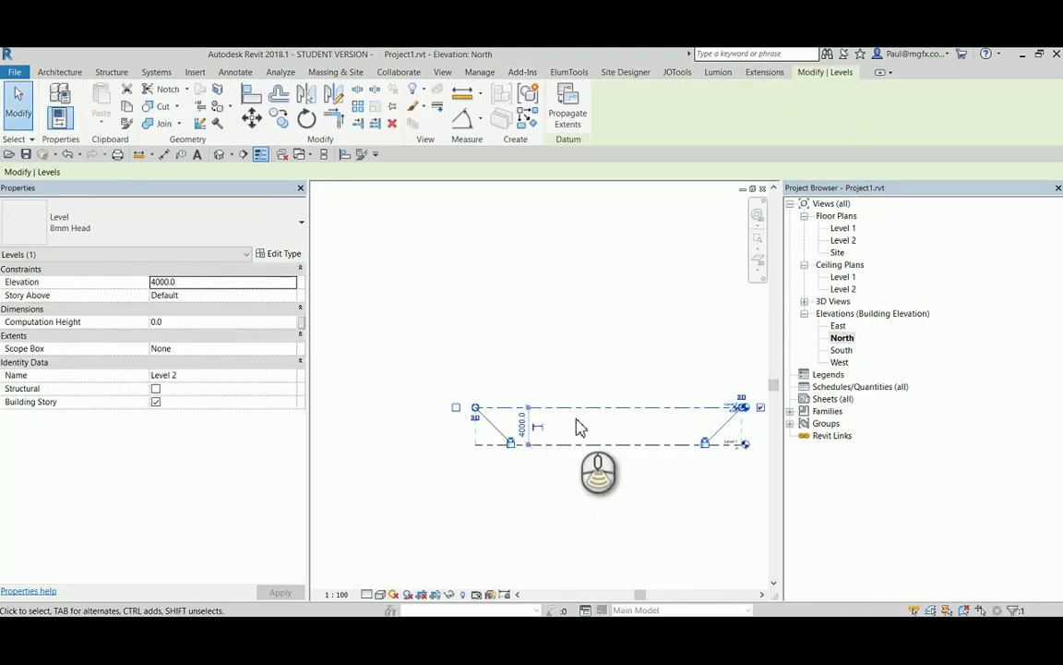
{"action": "scroll", "coordinate": [647, 425], "scroll_direction": "up", "scroll_amount": 3}
{"action": "scroll", "coordinate": [641, 374], "scroll_direction": "up", "scroll_amount": 2}
{"action": "scroll", "coordinate": [511, 328], "scroll_direction": "down", "scroll_amount": 3}
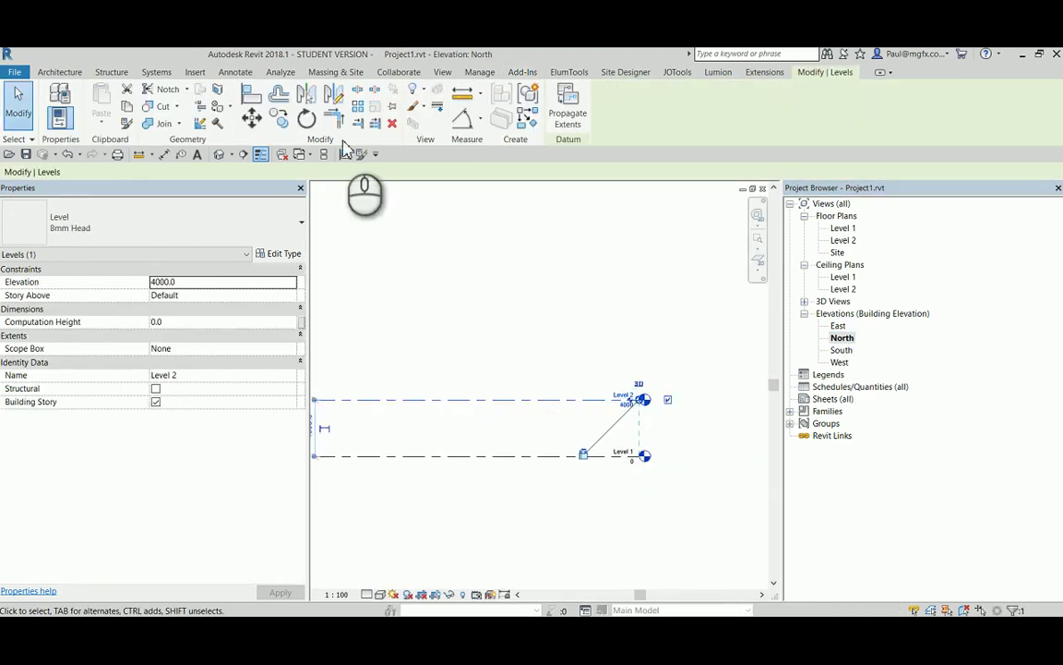
Array Level 2 upward at 4000 spacing, ungrouped and constrained, creating levels up to Level 11
{"action": "left_click", "coordinate": [360, 113]}
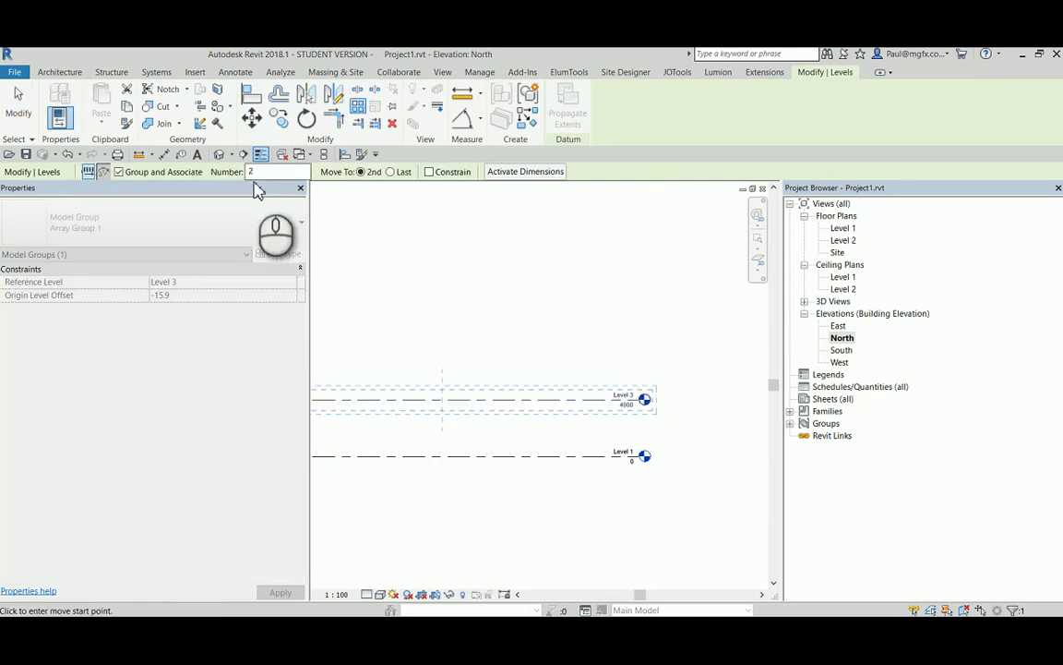
{"action": "double_click", "coordinate": [277, 173]}
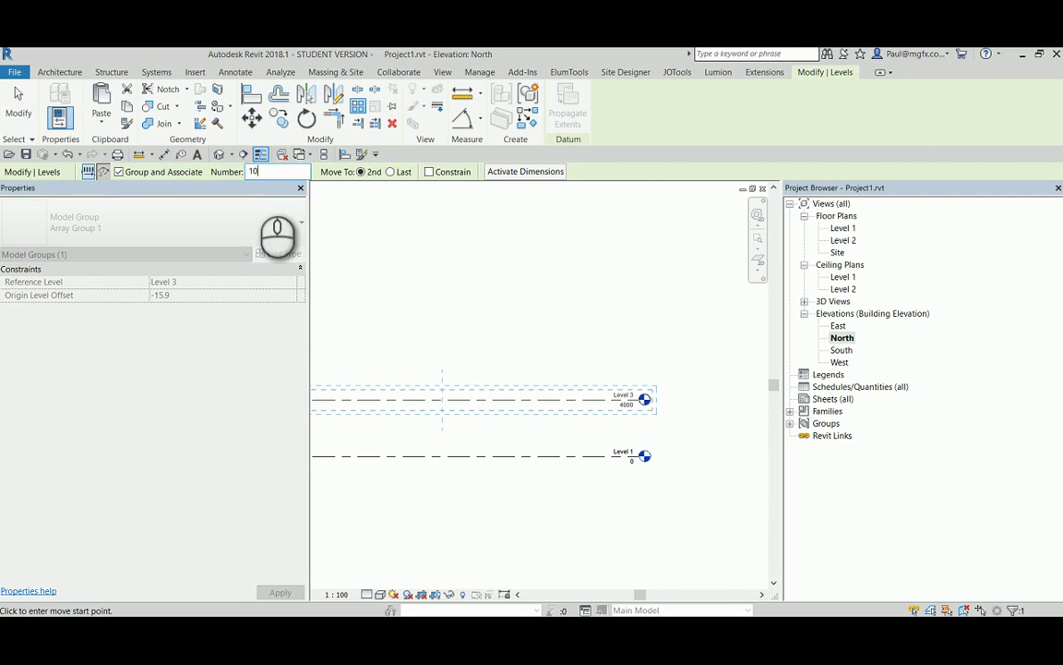
{"action": "left_click", "coordinate": [117, 172]}
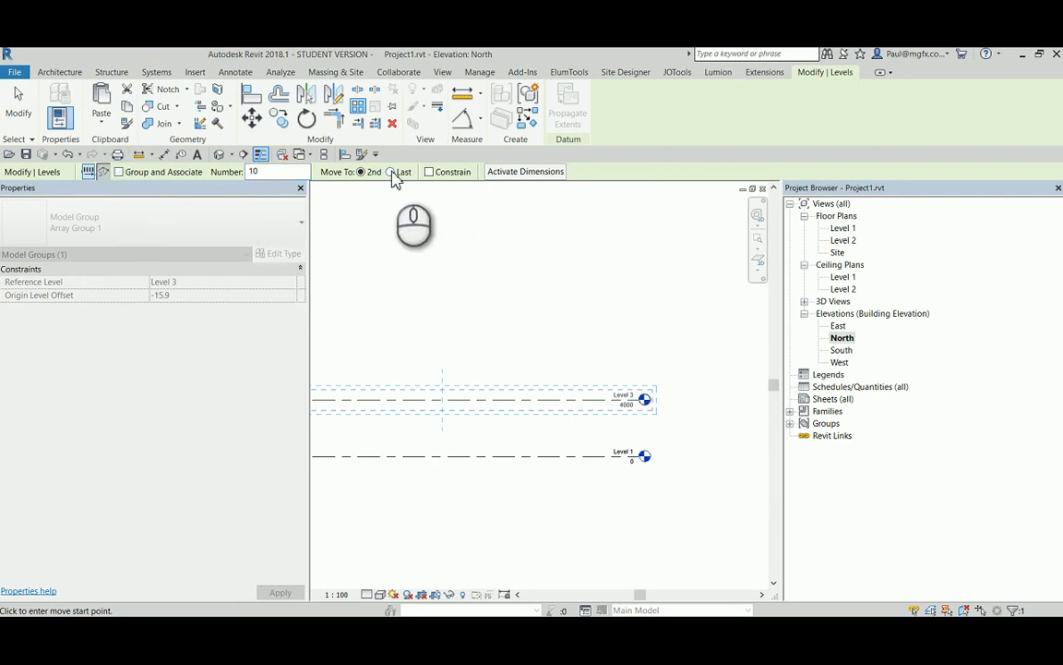
{"action": "left_click", "coordinate": [430, 173]}
{"action": "left_click", "coordinate": [536, 332]}
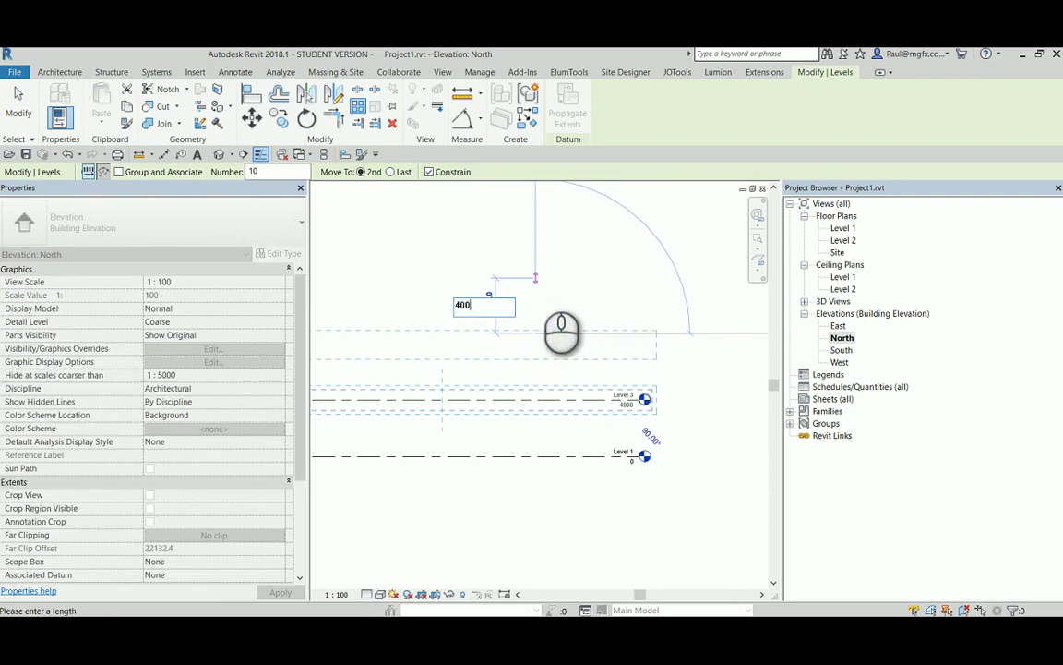
{"action": "key", "text": "Return"}
{"action": "scroll", "coordinate": [637, 387], "scroll_direction": "down", "scroll_amount": 6}
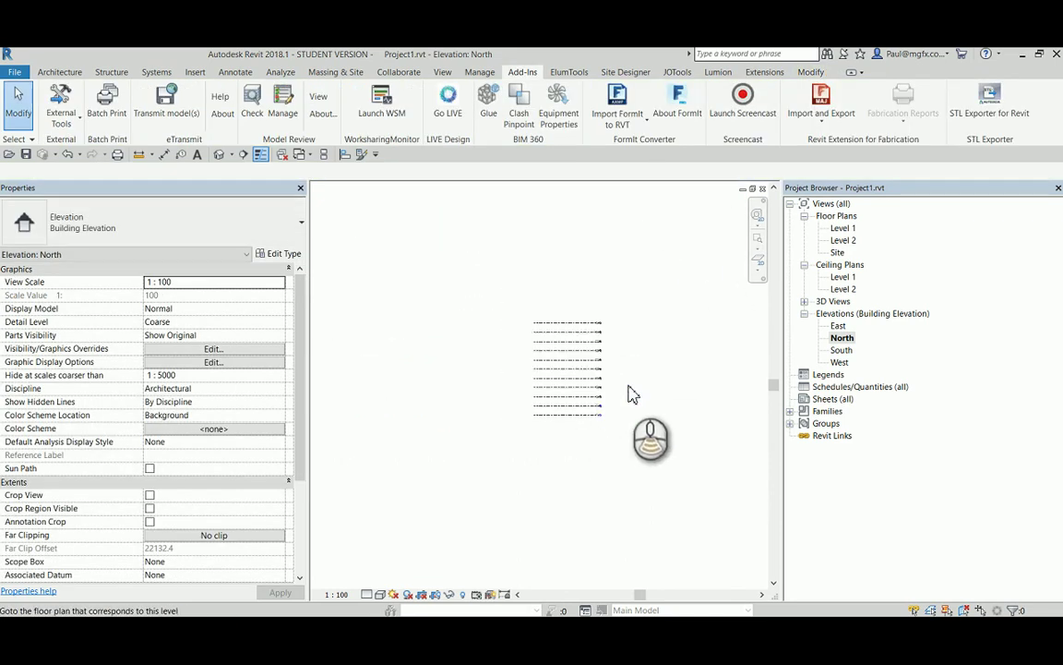
{"action": "scroll", "coordinate": [591, 365], "scroll_direction": "up", "scroll_amount": 4}
{"action": "scroll", "coordinate": [565, 282], "scroll_direction": "up", "scroll_amount": 3}
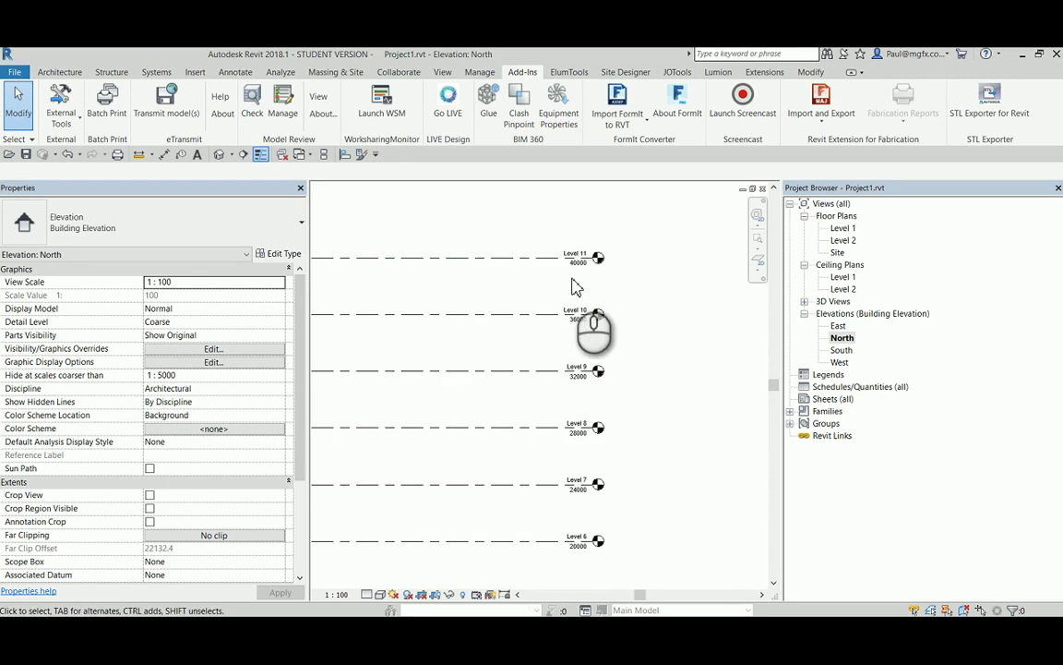
{"action": "scroll", "coordinate": [554, 267], "scroll_direction": "down", "scroll_amount": 4}
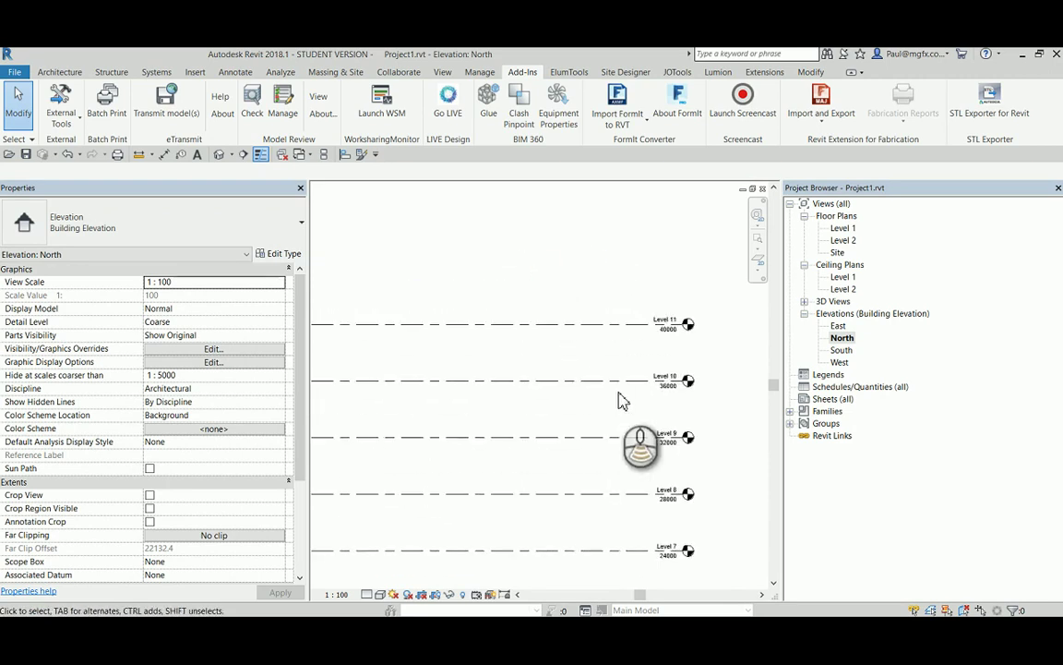
{"action": "scroll", "coordinate": [572, 342], "scroll_direction": "up", "scroll_amount": 3}
Array Level 11 to add levels up to Level 13 at 48000, then view the mass in 3D
{"action": "left_click", "coordinate": [580, 366]}
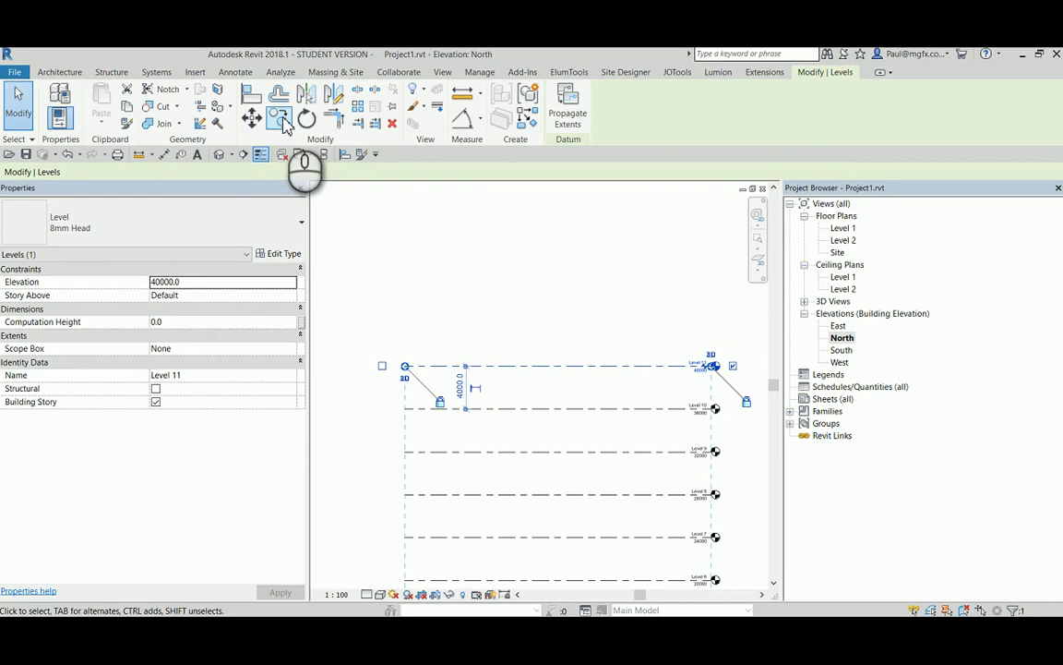
{"action": "left_click", "coordinate": [361, 111]}
{"action": "left_click", "coordinate": [391, 311]}
{"action": "left_click", "coordinate": [434, 409]}
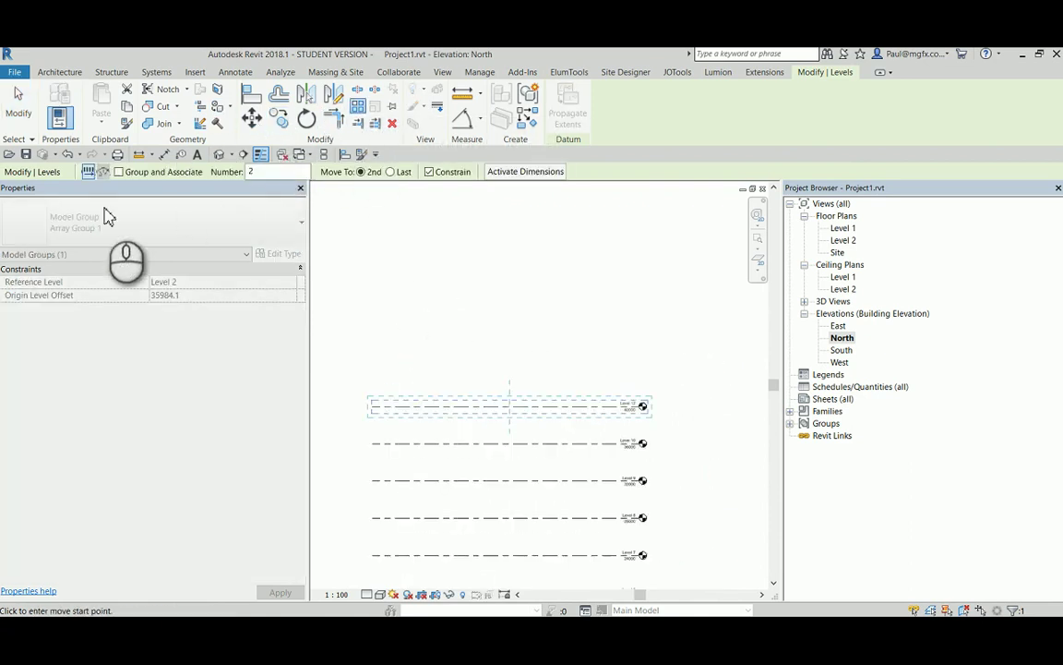
{"action": "left_click", "coordinate": [517, 330]}
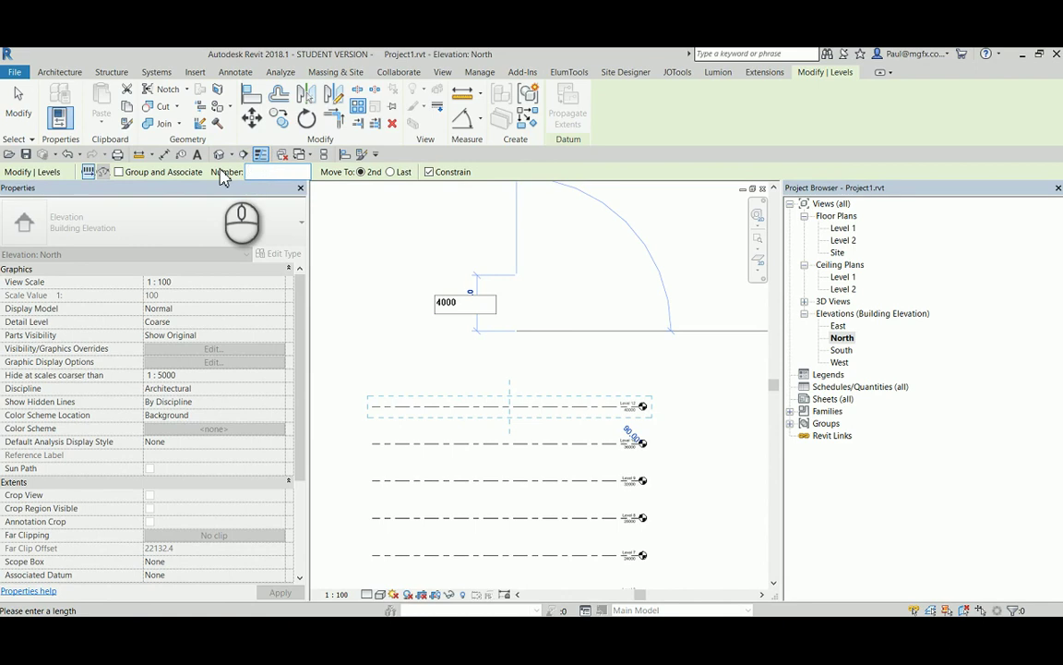
{"action": "left_click", "coordinate": [480, 222]}
{"action": "scroll", "coordinate": [674, 337], "scroll_direction": "up", "scroll_amount": 4}
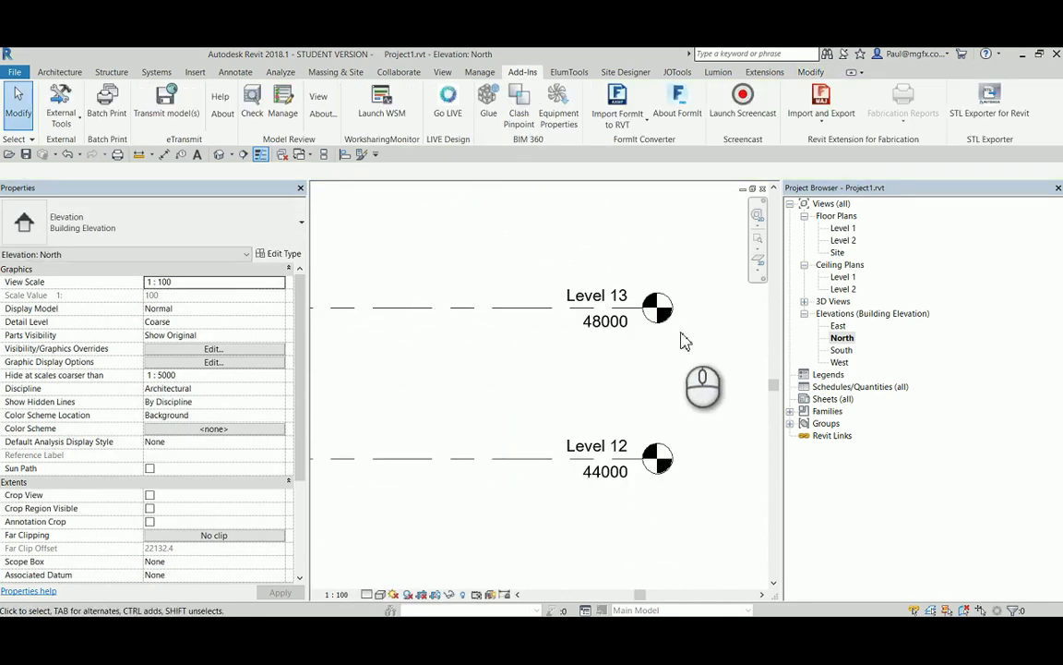
{"action": "scroll", "coordinate": [646, 343], "scroll_direction": "down", "scroll_amount": 6}
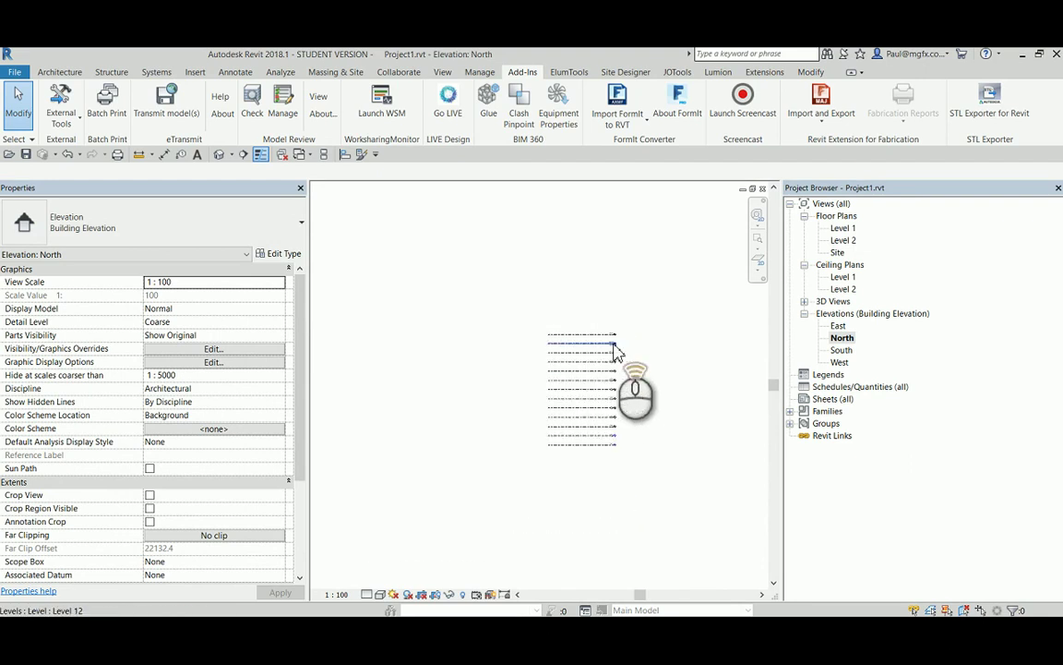
{"action": "scroll", "coordinate": [616, 348], "scroll_direction": "up", "scroll_amount": 5}
{"action": "scroll", "coordinate": [563, 233], "scroll_direction": "up", "scroll_amount": 3}
{"action": "scroll", "coordinate": [629, 277], "scroll_direction": "down", "scroll_amount": 8}
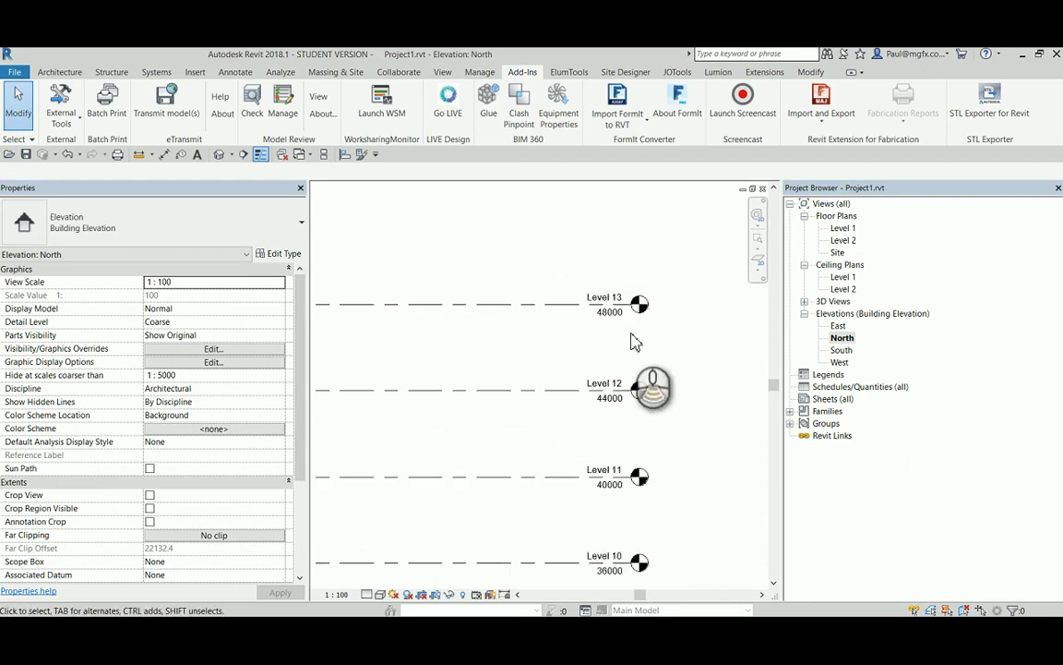
{"action": "left_click", "coordinate": [219, 154]}
{"action": "middle_click_drag", "start_coordinate": [435, 369], "coordinate": [596, 326], "text": "shift"}
Add mass floors at Level 1 through Level 13, giving 14458.300 m² gross floor area
{"action": "left_click", "coordinate": [545, 355]}
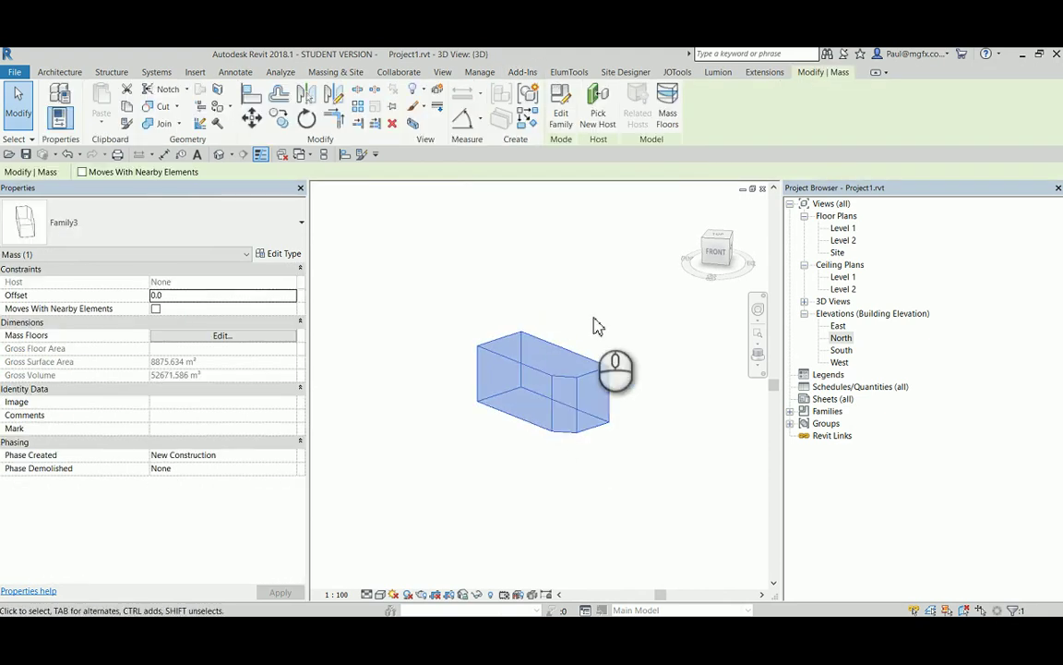
{"action": "left_click", "coordinate": [667, 111]}
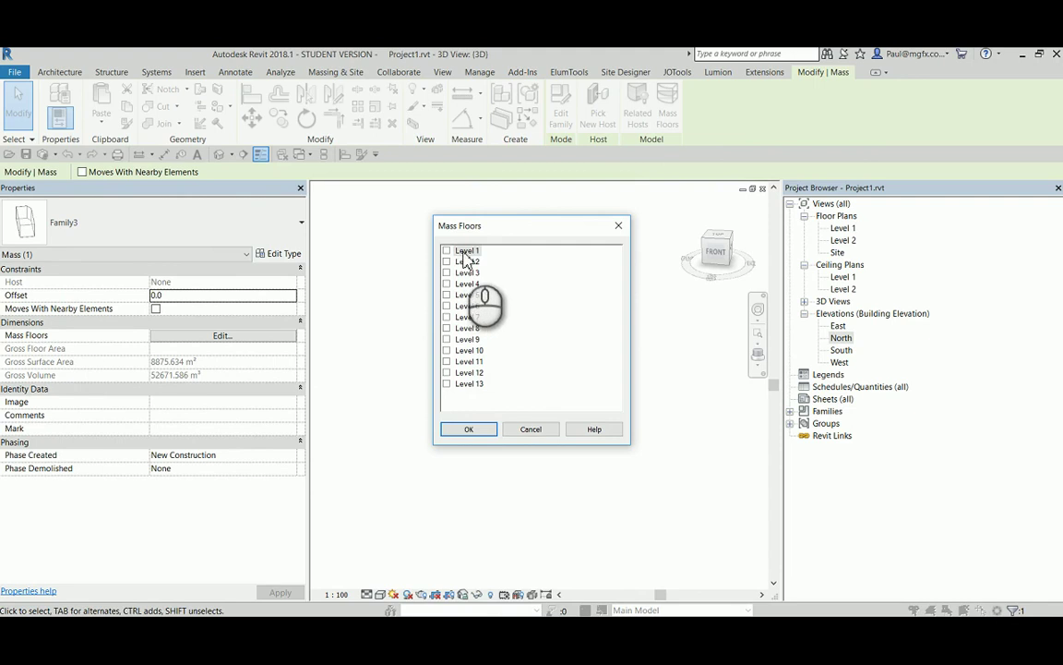
{"action": "left_click", "coordinate": [469, 386], "text": "shift"}
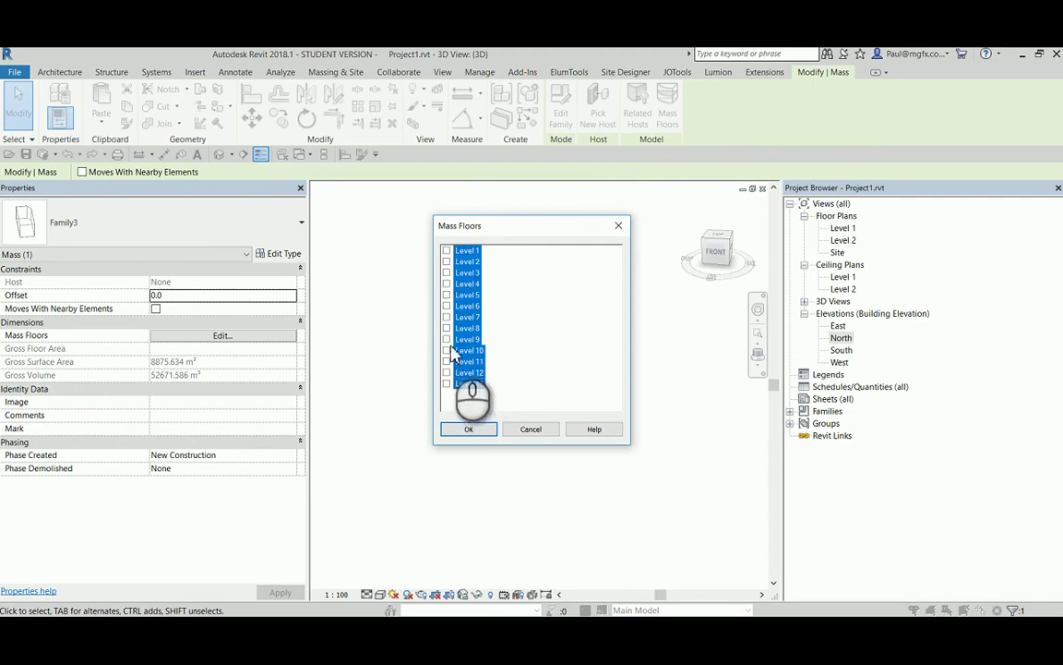
{"action": "left_click", "coordinate": [456, 434]}
{"action": "left_click", "coordinate": [624, 482]}
{"action": "middle_click_drag", "start_coordinate": [624, 482], "coordinate": [554, 466], "text": "shift"}
{"action": "middle_click_drag", "start_coordinate": [659, 494], "coordinate": [577, 370], "text": "shift"}
{"action": "scroll", "coordinate": [617, 342], "scroll_direction": "up", "scroll_amount": 3}
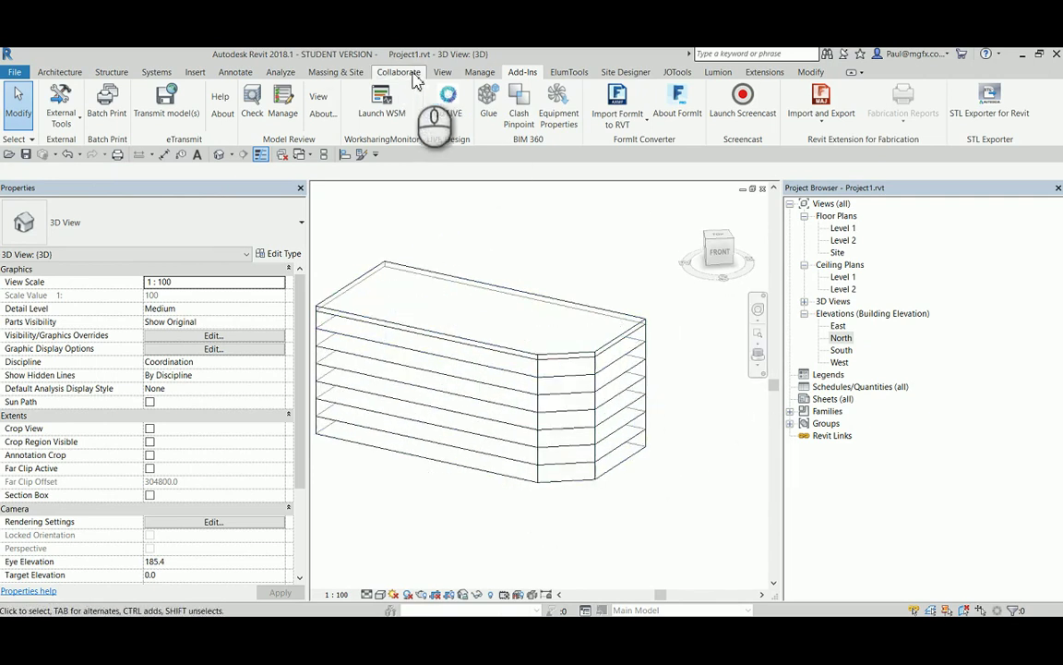
Create floor slabs on all the mass floors with Floor by Face
{"action": "left_click", "coordinate": [335, 74]}
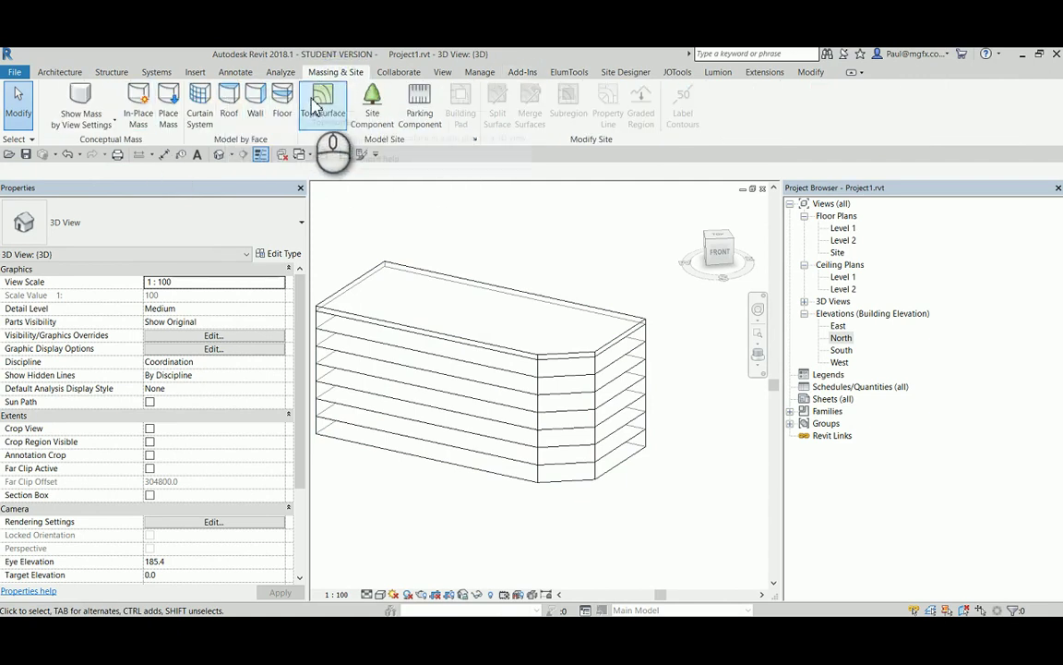
{"action": "left_click", "coordinate": [283, 98]}
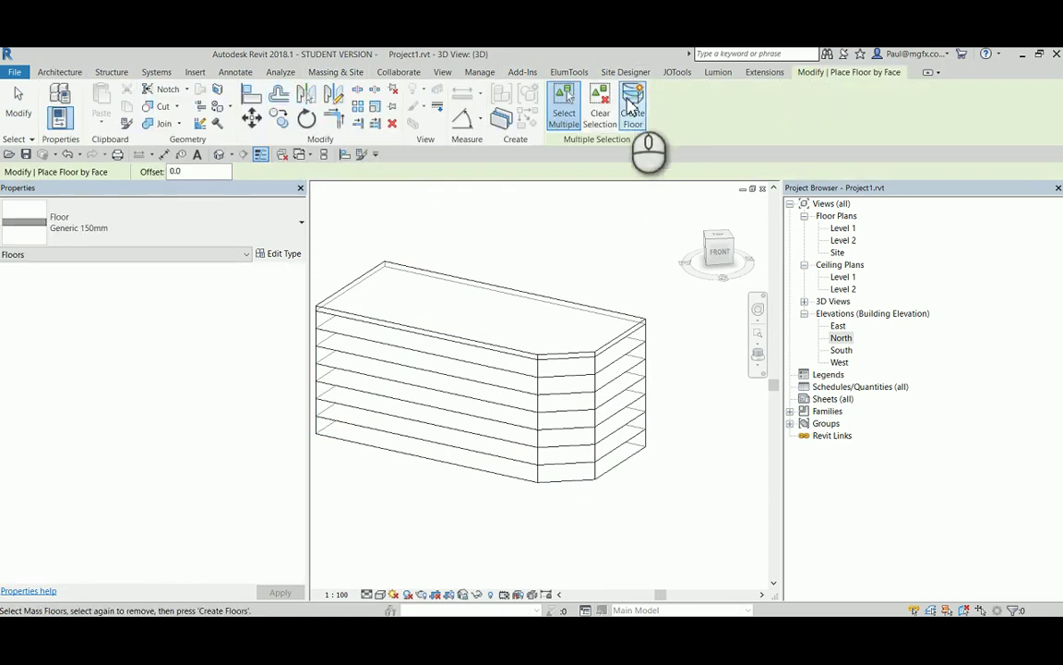
{"action": "left_click_drag", "start_coordinate": [672, 485], "coordinate": [638, 355]}
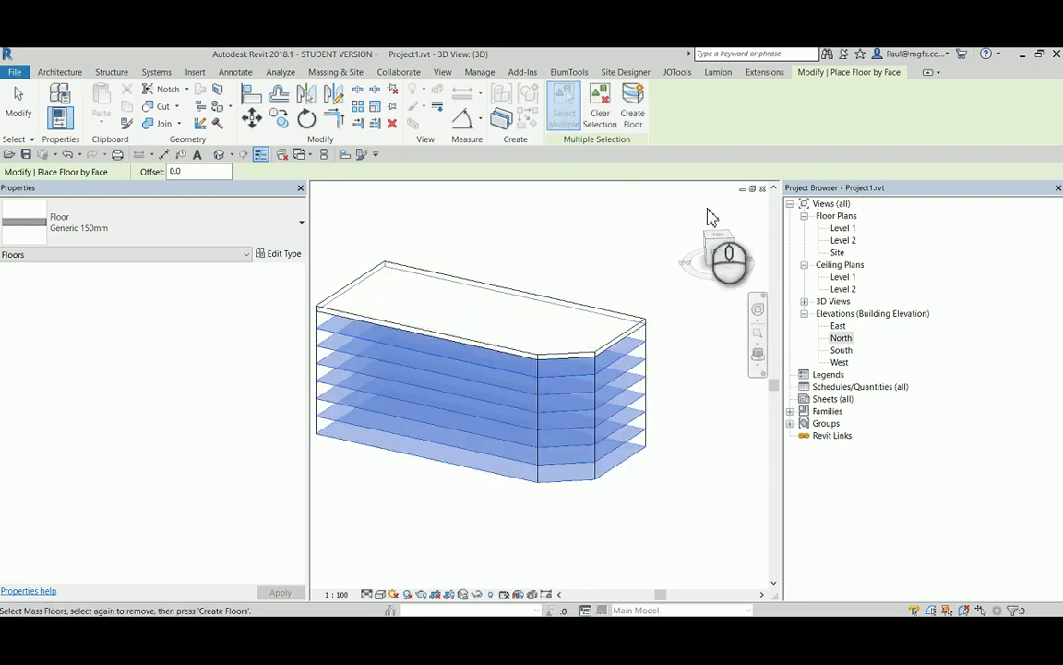
{"action": "left_click", "coordinate": [644, 111]}
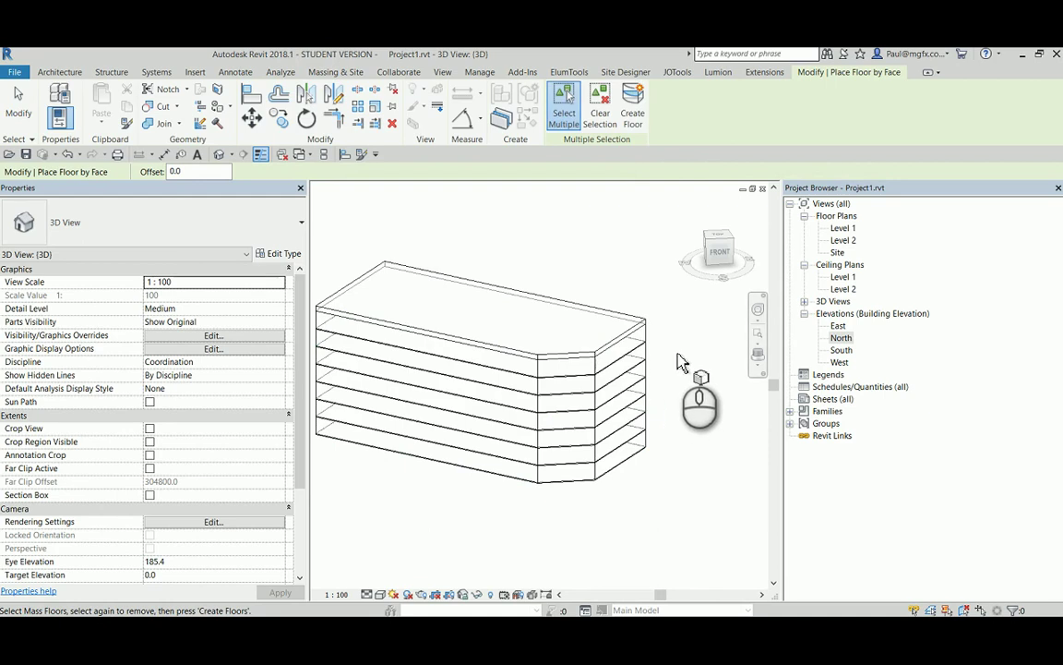
{"action": "scroll", "coordinate": [646, 261], "scroll_direction": "up", "scroll_amount": 6}
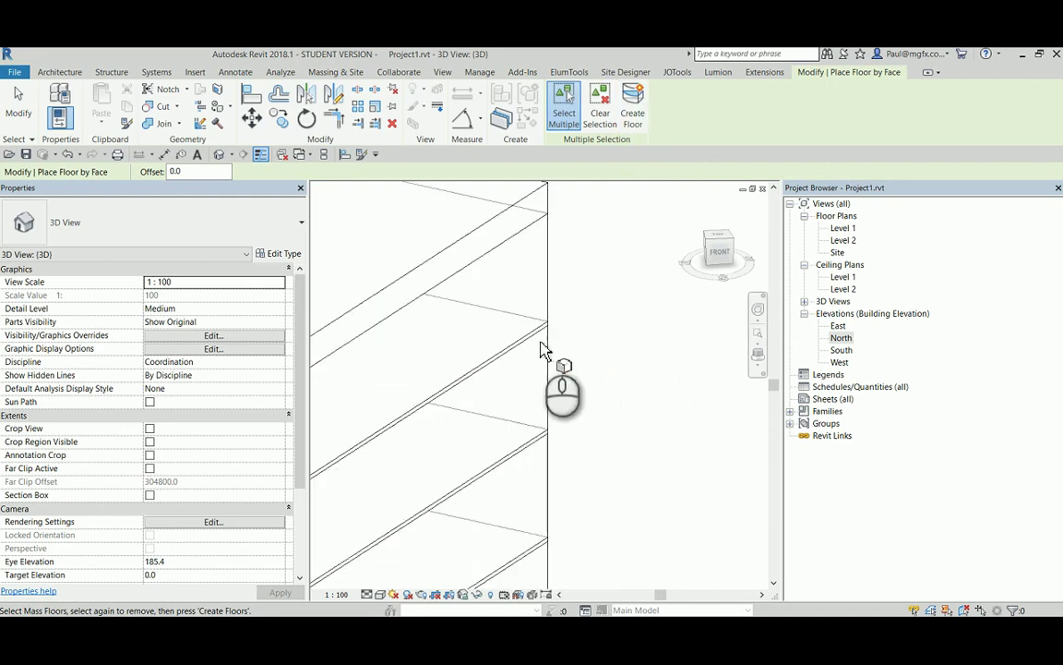
Switch the 3D view to Shaded and confirm the slabs are Generic 150mm
{"action": "left_click", "coordinate": [379, 593]}
{"action": "left_click", "coordinate": [403, 538]}
{"action": "mouse_move", "coordinate": [578, 327]}
{"action": "middle_mouse_down", "text": "shift"}
{"action": "mouse_move", "coordinate": [625, 391]}
{"action": "mouse_move", "coordinate": [637, 343]}
{"action": "mouse_move", "coordinate": [648, 359]}
{"action": "mouse_move", "coordinate": [624, 424]}
{"action": "middle_mouse_up", "text": "shift"}
{"action": "scroll", "coordinate": [612, 316], "scroll_direction": "up", "scroll_amount": 5}
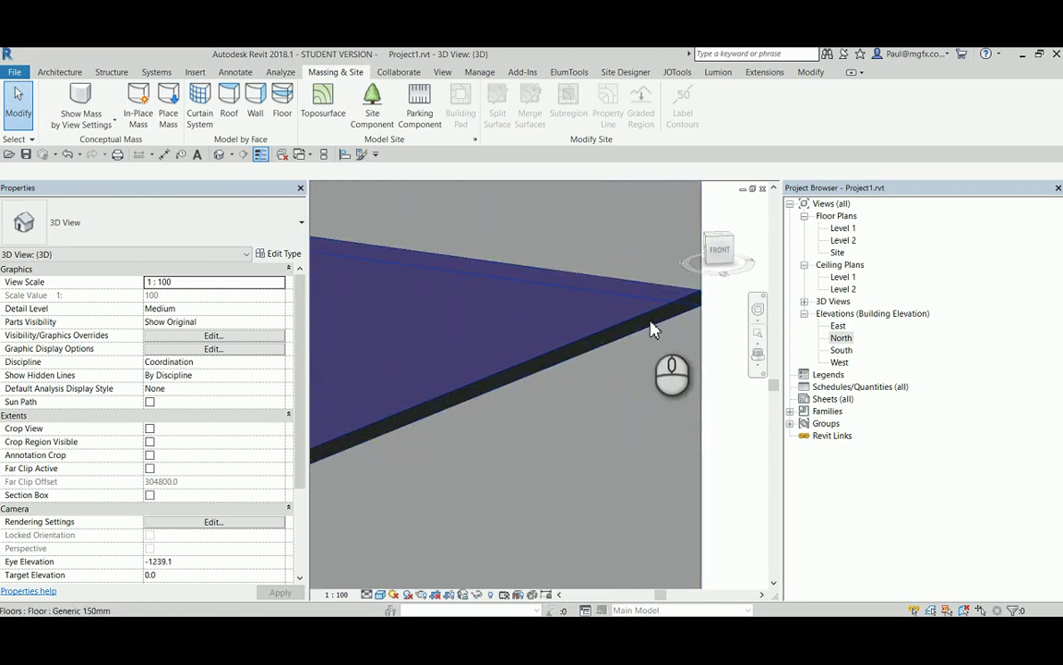
{"action": "left_click", "coordinate": [651, 323]}
{"action": "left_click", "coordinate": [475, 404]}
{"action": "middle_click_drag", "start_coordinate": [474, 404], "coordinate": [595, 325], "text": "shift"}
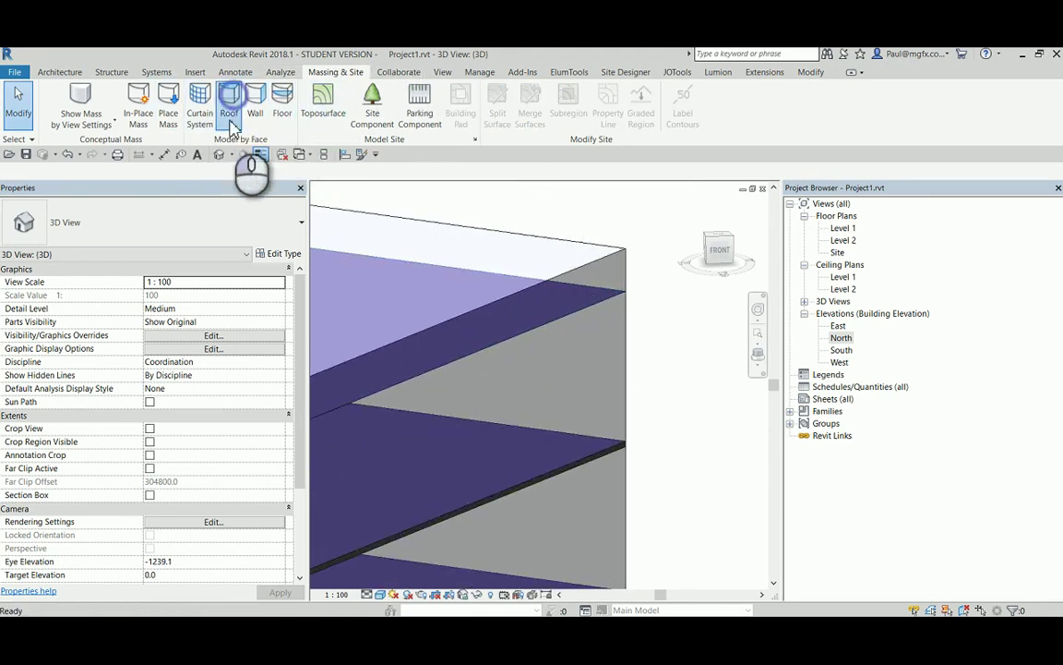
Attempt a roof on the mass top face, then cancel and clear the selection
{"action": "scroll", "coordinate": [602, 287], "scroll_direction": "down", "scroll_amount": 4}
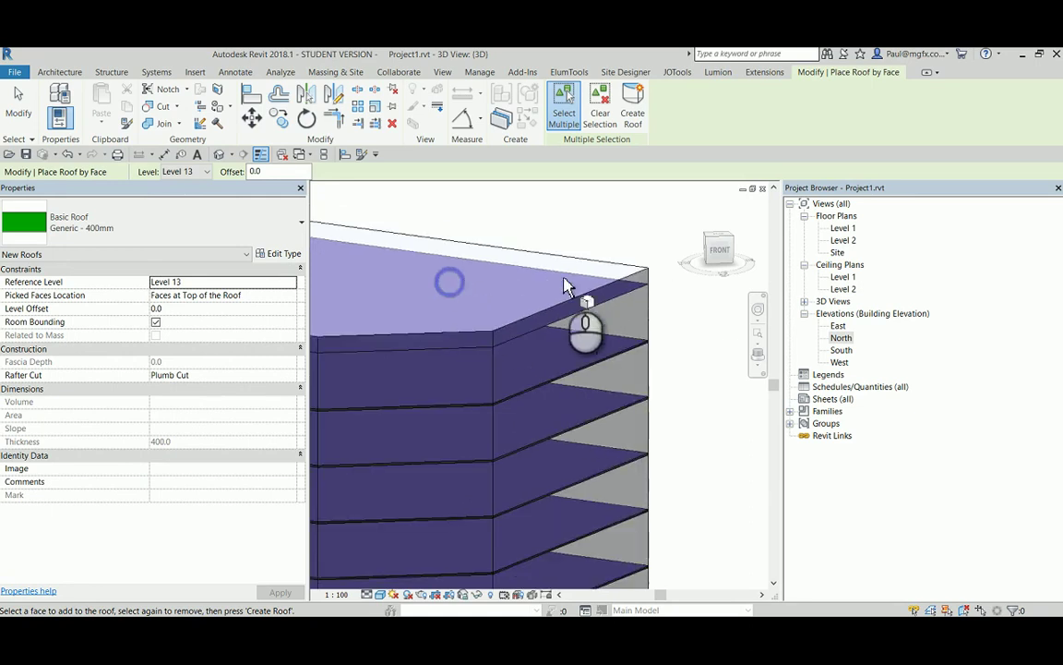
{"action": "left_click", "coordinate": [594, 294]}
{"action": "left_click", "coordinate": [633, 102]}
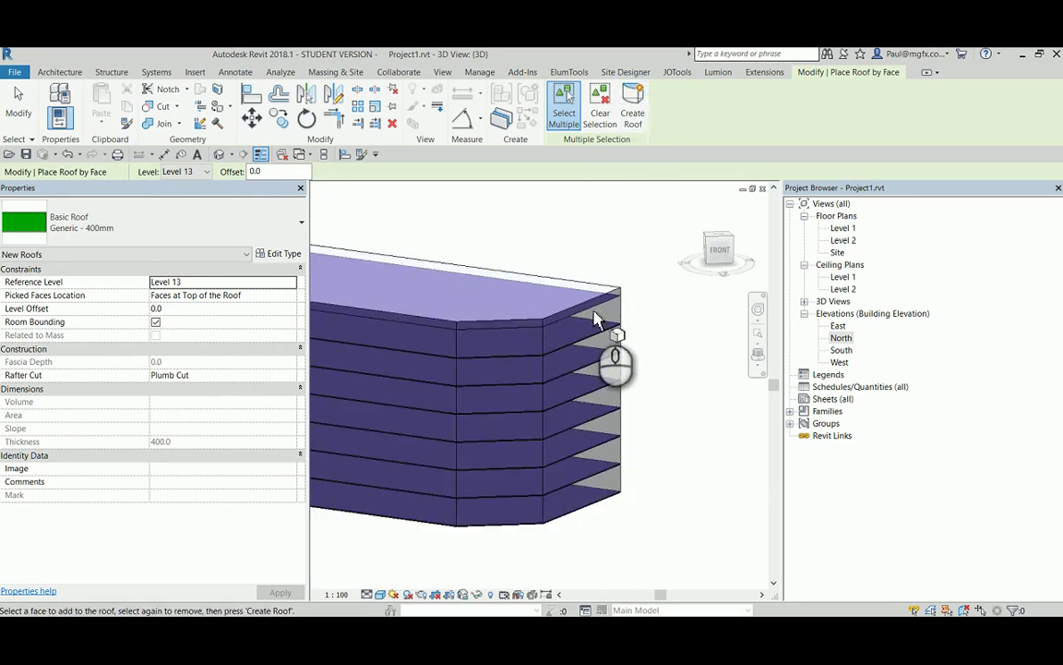
{"action": "scroll", "coordinate": [605, 318], "scroll_direction": "up", "scroll_amount": 5}
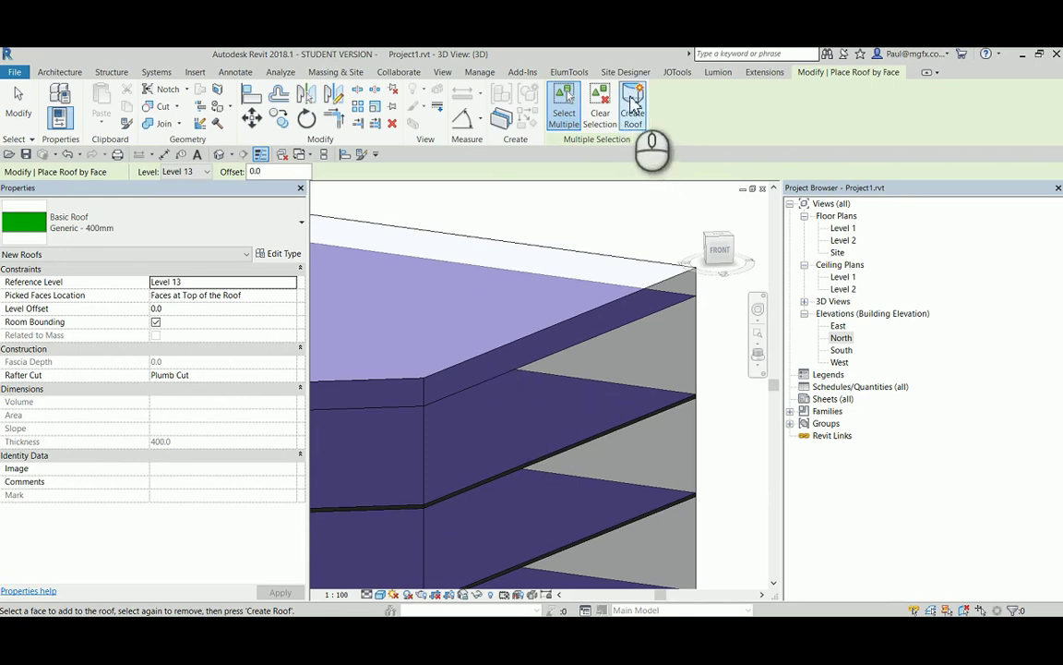
{"action": "scroll", "coordinate": [490, 305], "scroll_direction": "down", "scroll_amount": 6}
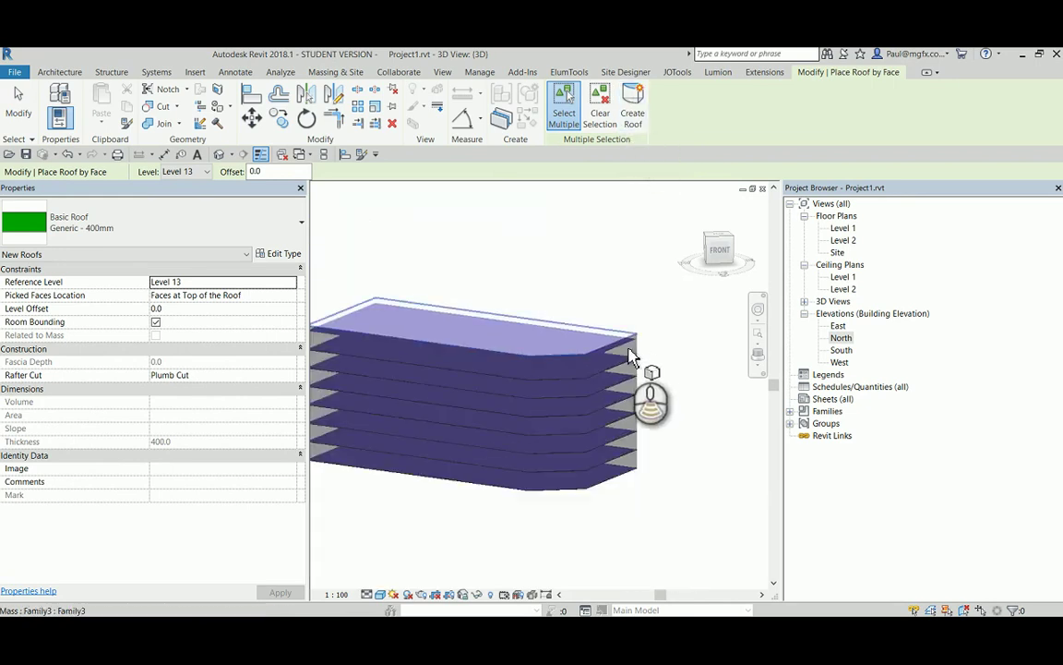
{"action": "scroll", "coordinate": [612, 333], "scroll_direction": "up", "scroll_amount": 2}
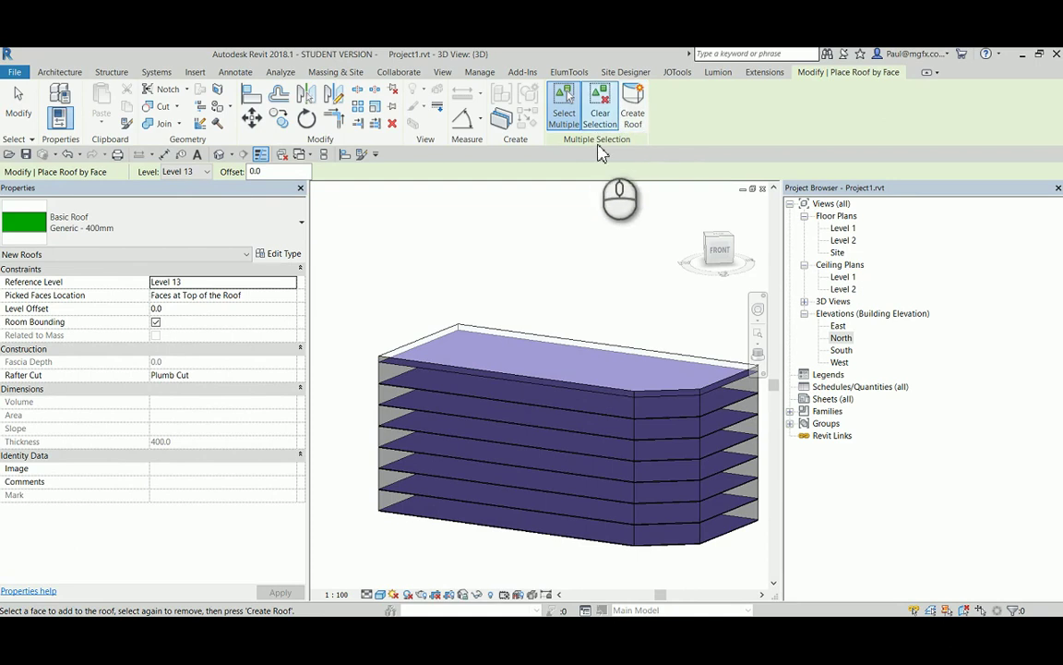
{"action": "key", "text": "Escape"}
{"action": "left_click", "coordinate": [485, 277]}
{"action": "scroll", "coordinate": [486, 190], "scroll_direction": "up", "scroll_amount": 1}
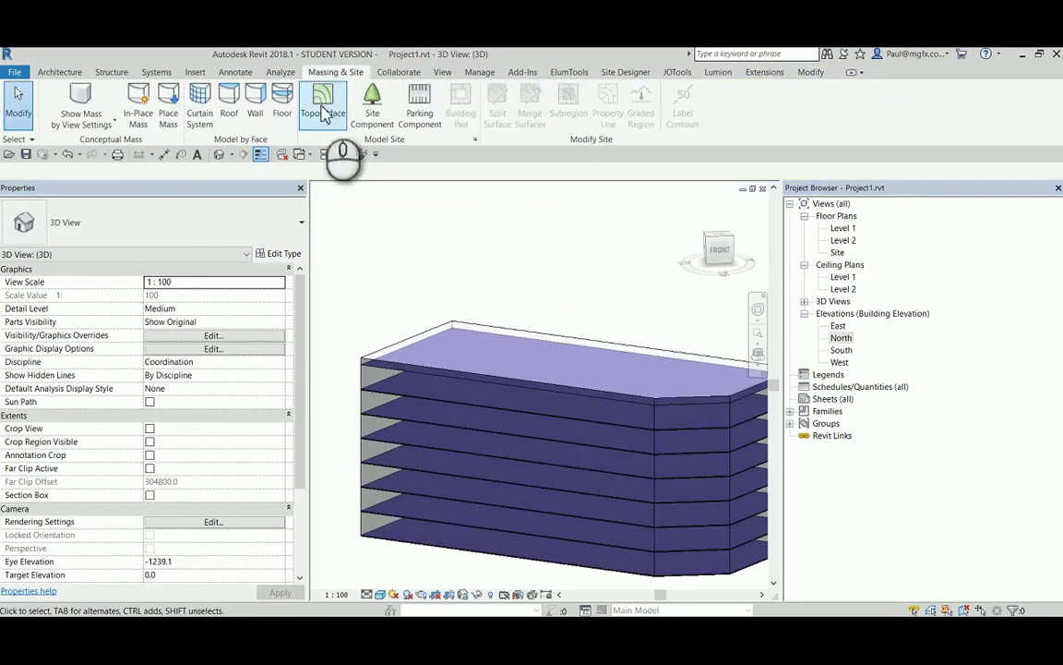
Create a Generic 400mm roof on the mass top face and orbit to inspect it
{"action": "left_click", "coordinate": [230, 109]}
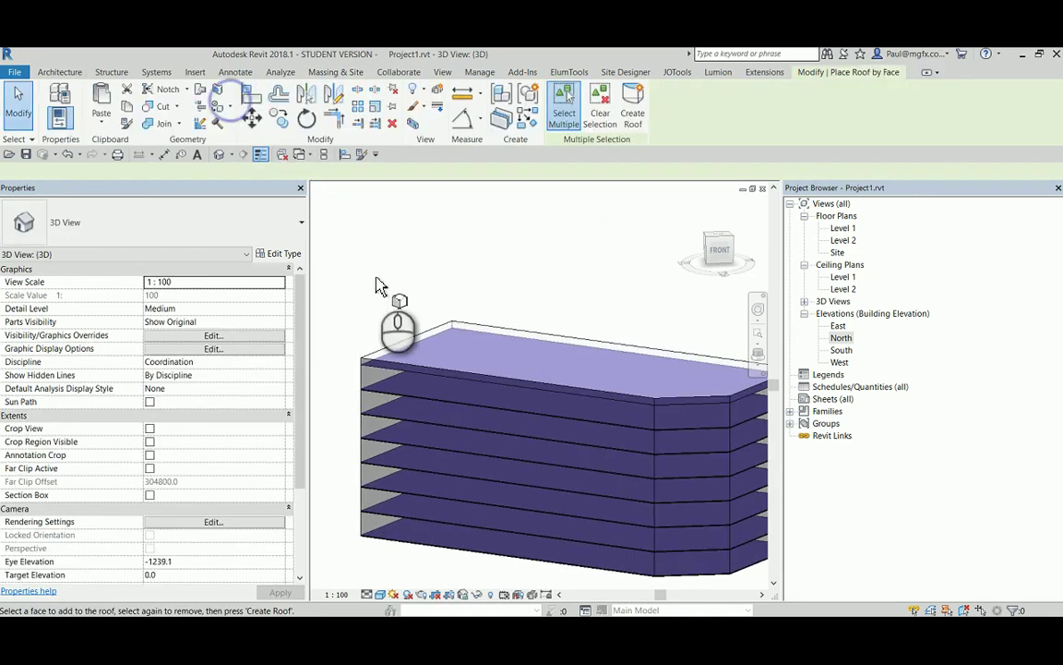
{"action": "left_click", "coordinate": [364, 369]}
{"action": "left_click", "coordinate": [640, 103]}
{"action": "scroll", "coordinate": [577, 314], "scroll_direction": "down", "scroll_amount": 3}
{"action": "scroll", "coordinate": [600, 360], "scroll_direction": "up", "scroll_amount": 2}
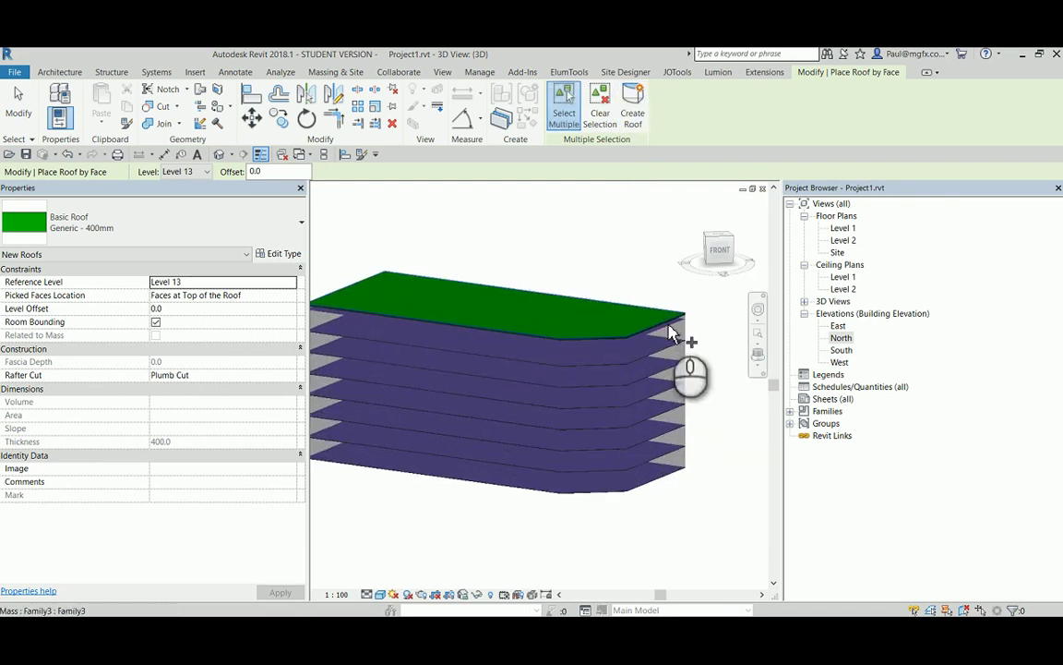
{"action": "key", "text": "Escape"}
{"action": "scroll", "coordinate": [591, 351], "scroll_direction": "down", "scroll_amount": 2}
{"action": "scroll", "coordinate": [651, 370], "scroll_direction": "up", "scroll_amount": 4}
{"action": "mouse_move", "coordinate": [669, 333]}
{"action": "middle_mouse_down", "text": "shift"}
{"action": "mouse_move", "coordinate": [565, 356]}
{"action": "mouse_move", "coordinate": [561, 261]}
{"action": "mouse_move", "coordinate": [631, 379]}
{"action": "middle_mouse_up", "text": "shift"}
{"action": "scroll", "coordinate": [558, 366], "scroll_direction": "down", "scroll_amount": 3}
{"action": "middle_click_drag", "start_coordinate": [558, 366], "coordinate": [461, 254], "text": "shift"}
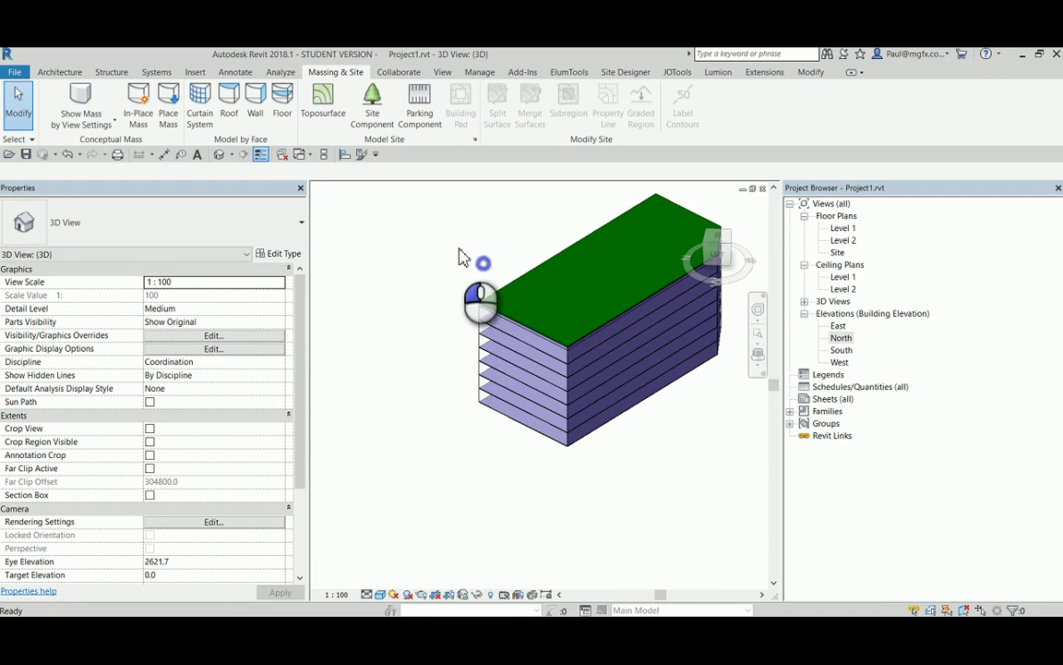
Start a Wall by Face on a side face of the mass, then cancel it
{"action": "left_click", "coordinate": [255, 95]}
{"action": "scroll", "coordinate": [527, 365], "scroll_direction": "up", "scroll_amount": 4}
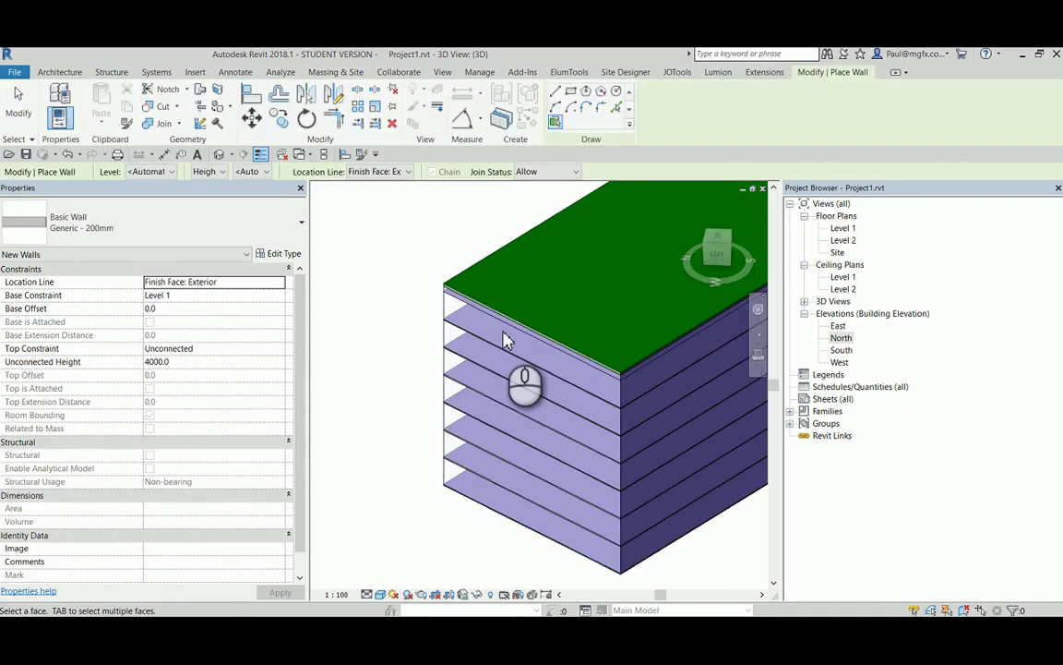
{"action": "left_click", "coordinate": [503, 335]}
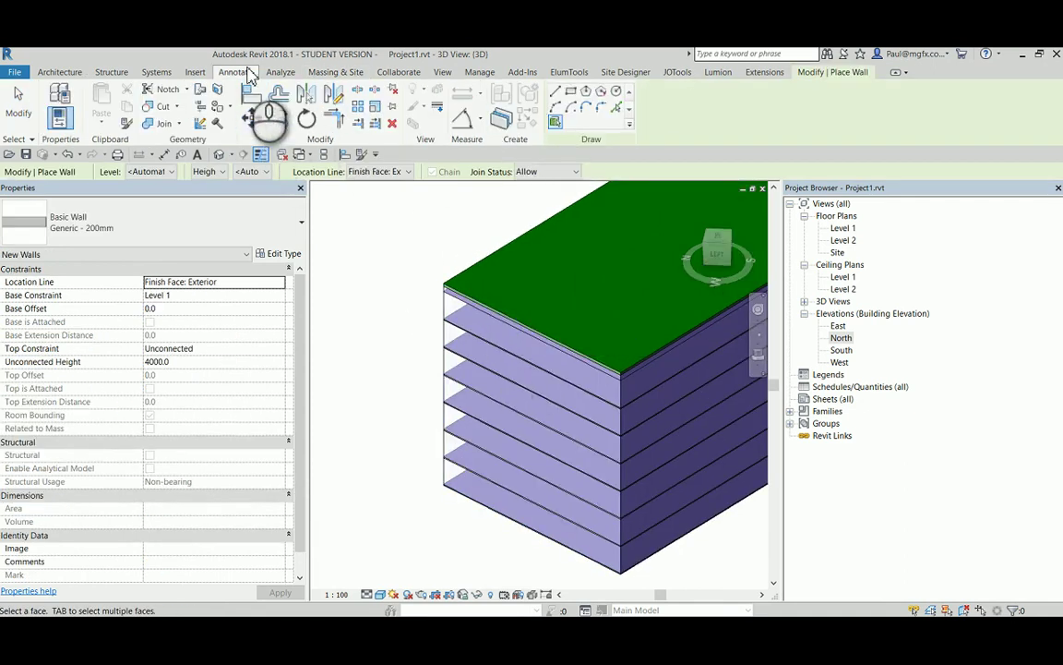
{"action": "key", "text": "Escape"}
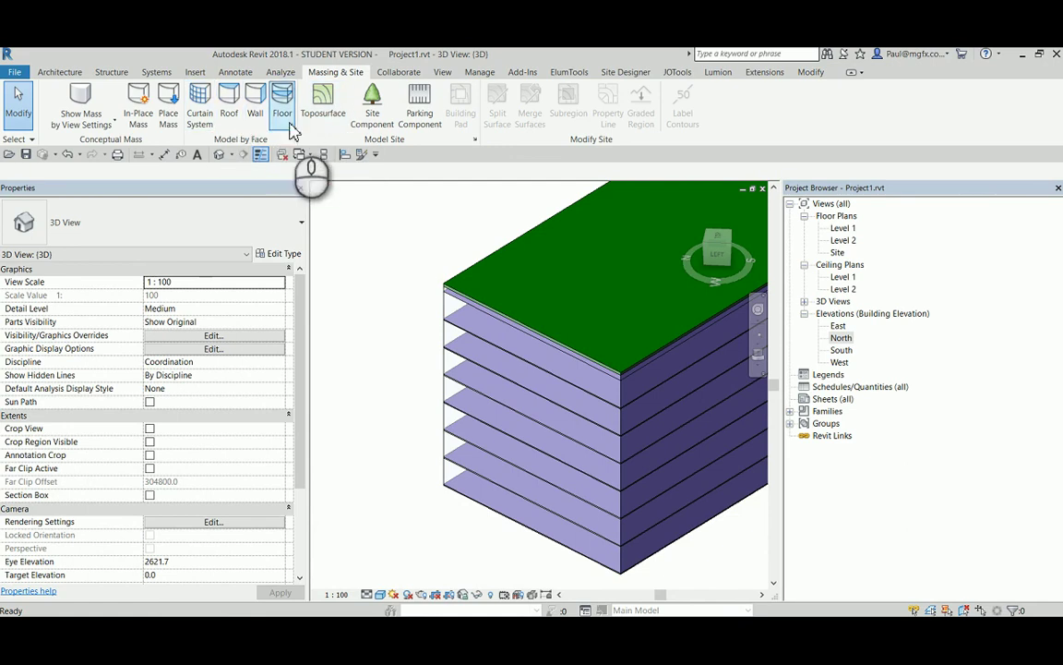
Place a Generic 200mm wall on the mass end face
{"action": "left_click", "coordinate": [255, 97]}
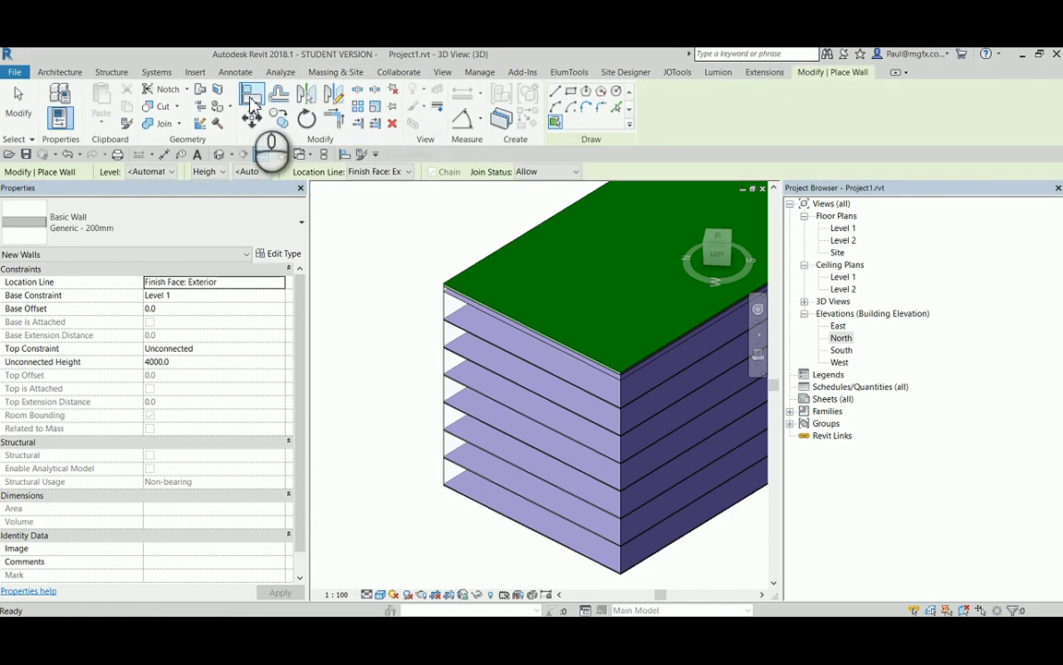
{"action": "left_click", "coordinate": [964, 609]}
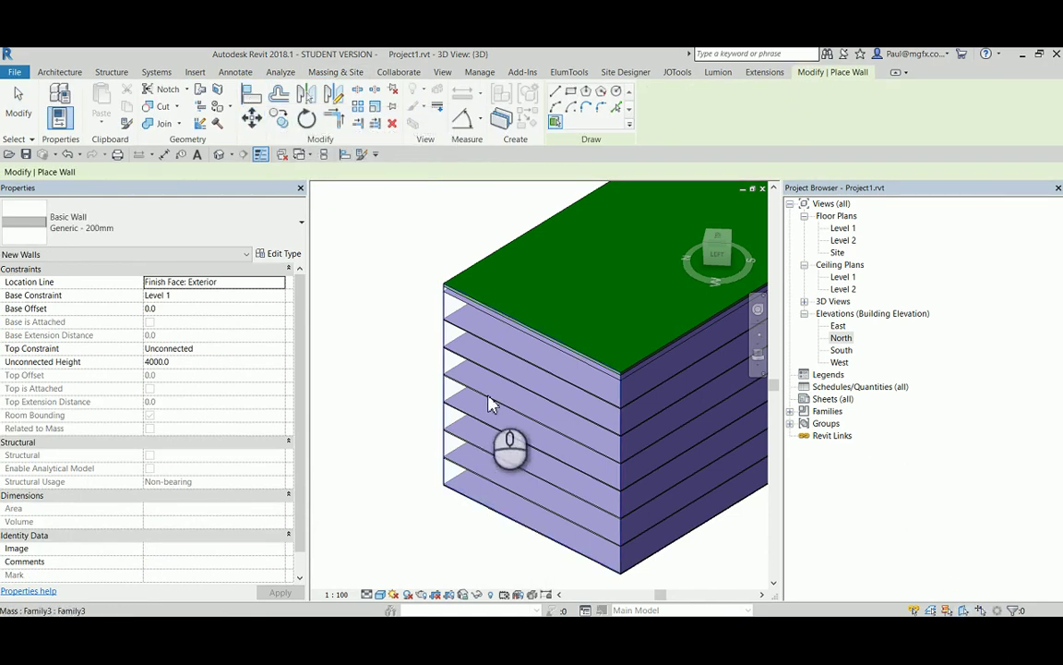
{"action": "scroll", "coordinate": [404, 482], "scroll_direction": "down", "scroll_amount": 2}
{"action": "left_click", "coordinate": [428, 404]}
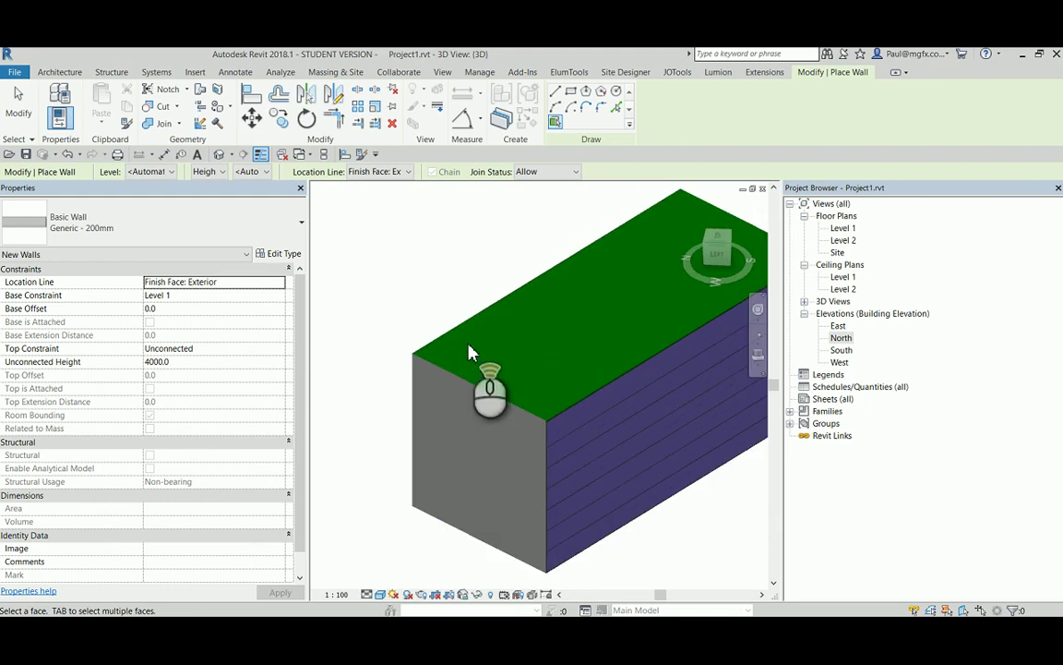
{"action": "middle_click_drag", "start_coordinate": [469, 352], "coordinate": [384, 356], "text": "shift"}
{"action": "key", "text": "Escape"}
{"action": "key", "text": "Escape"}
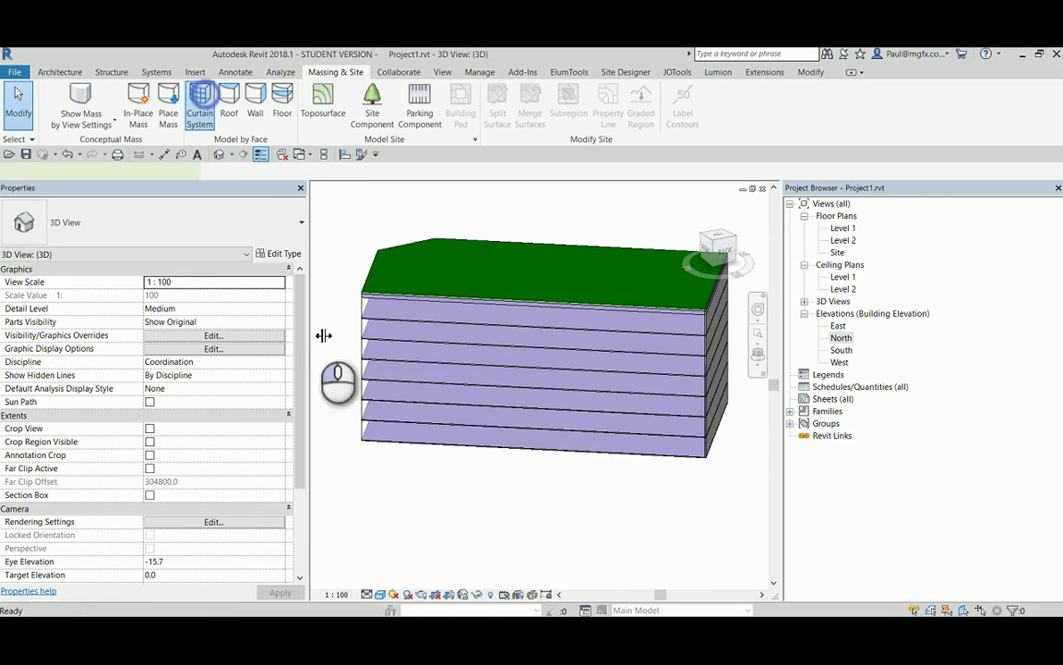
Create a 1500 x 3000mm glazed curtain system on the mass faces and orbit to check
{"action": "left_click", "coordinate": [201, 97]}
{"action": "middle_click_drag", "start_coordinate": [452, 344], "coordinate": [486, 406], "text": "shift"}
{"action": "left_click", "coordinate": [486, 406]}
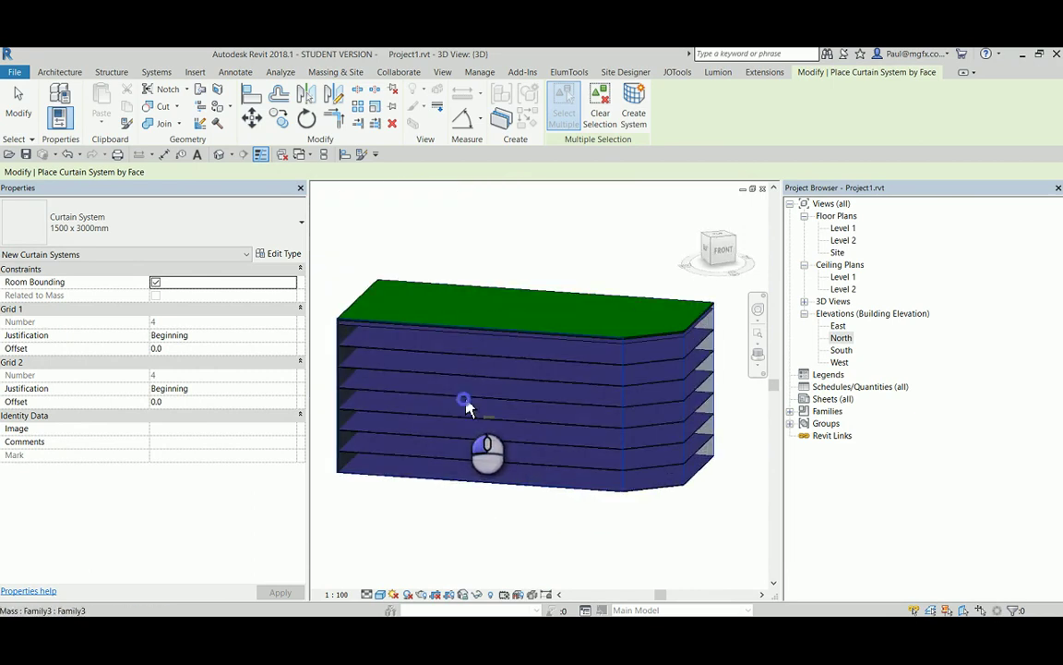
{"action": "left_click", "coordinate": [633, 115]}
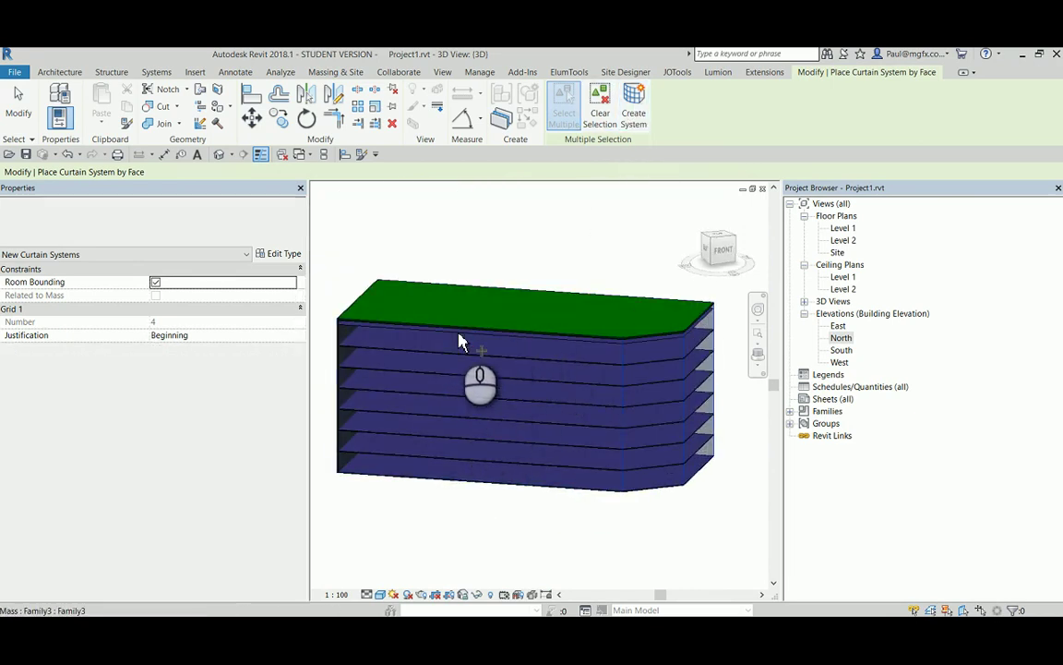
{"action": "scroll", "coordinate": [499, 365], "scroll_direction": "down", "scroll_amount": 3}
{"action": "scroll", "coordinate": [517, 360], "scroll_direction": "up", "scroll_amount": 1}
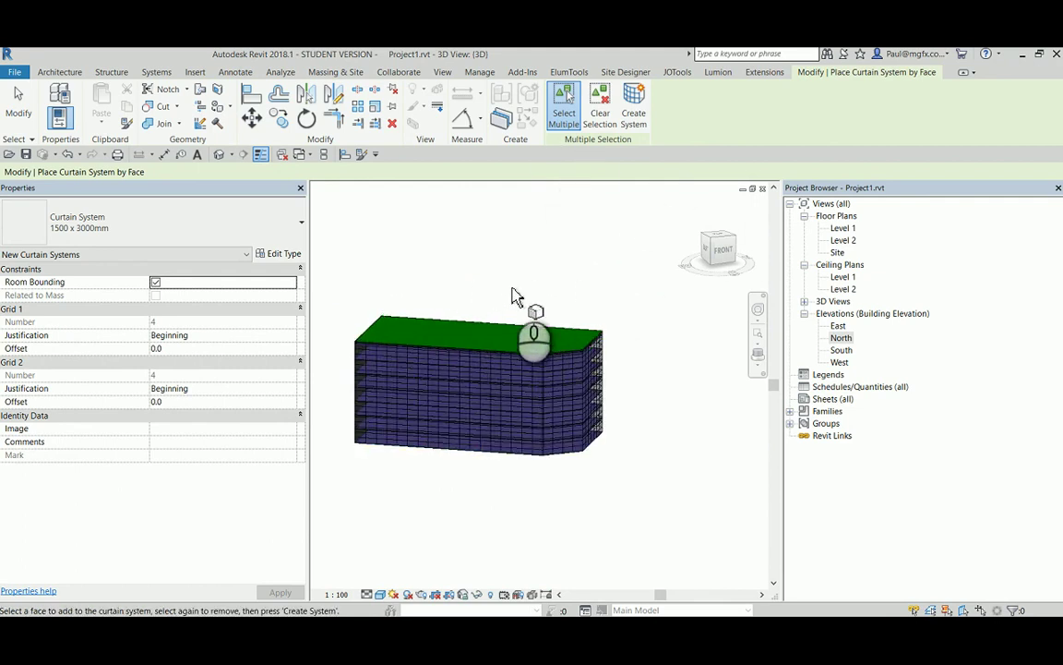
{"action": "key", "text": "Escape"}
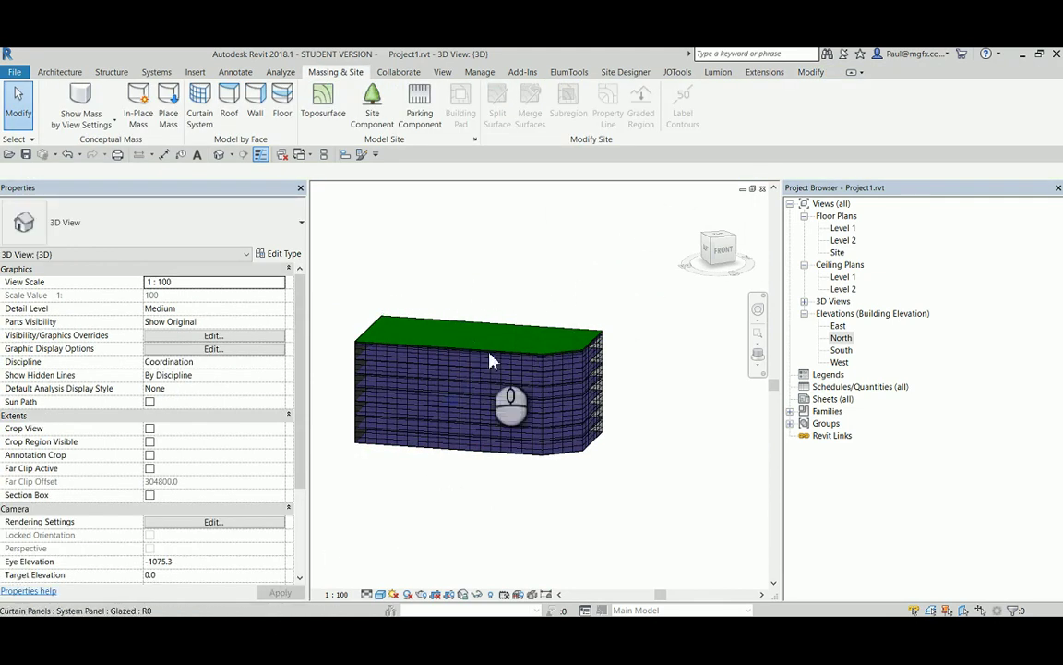
{"action": "middle_click_drag", "start_coordinate": [527, 399], "coordinate": [426, 303], "text": "shift"}
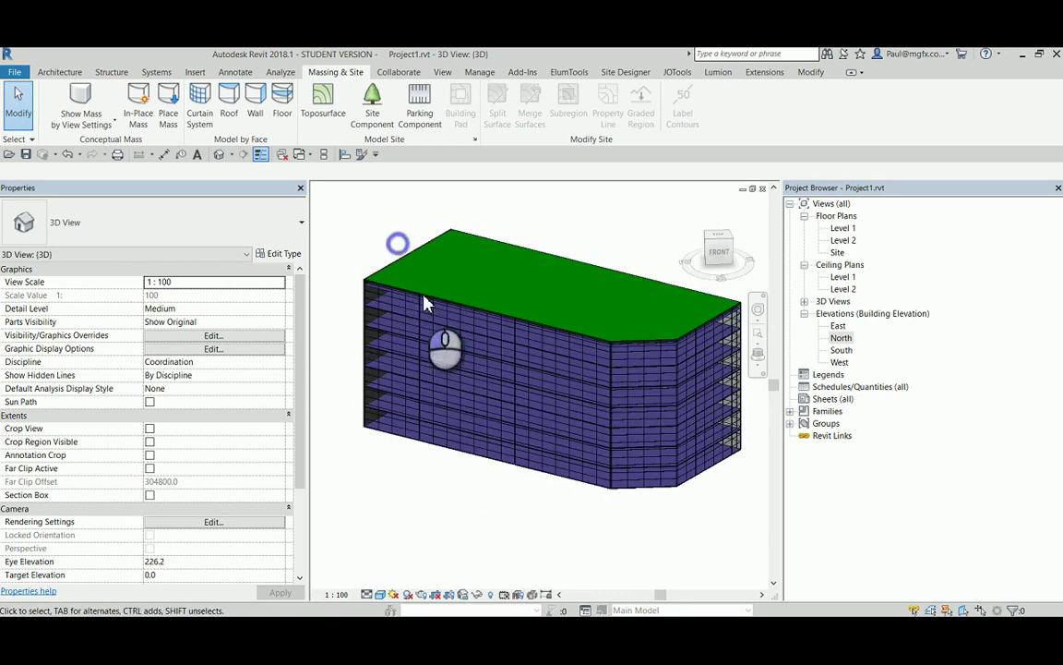
Start a new quantity schedule with Mass Floor as its category
{"action": "left_click", "coordinate": [444, 72]}
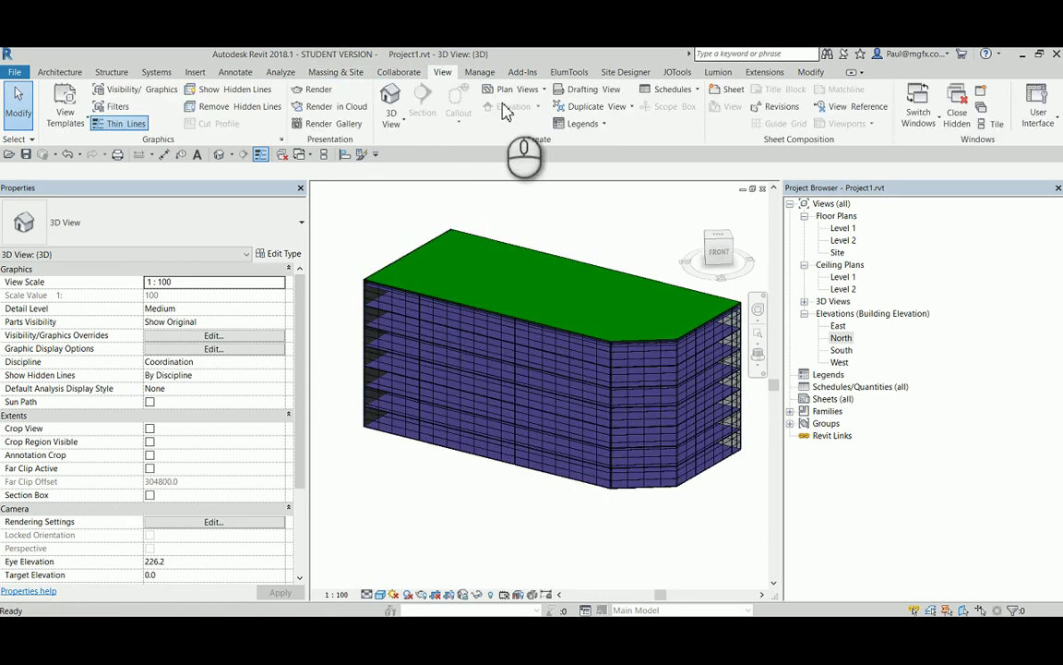
{"action": "left_click", "coordinate": [700, 95]}
{"action": "left_click", "coordinate": [693, 111]}
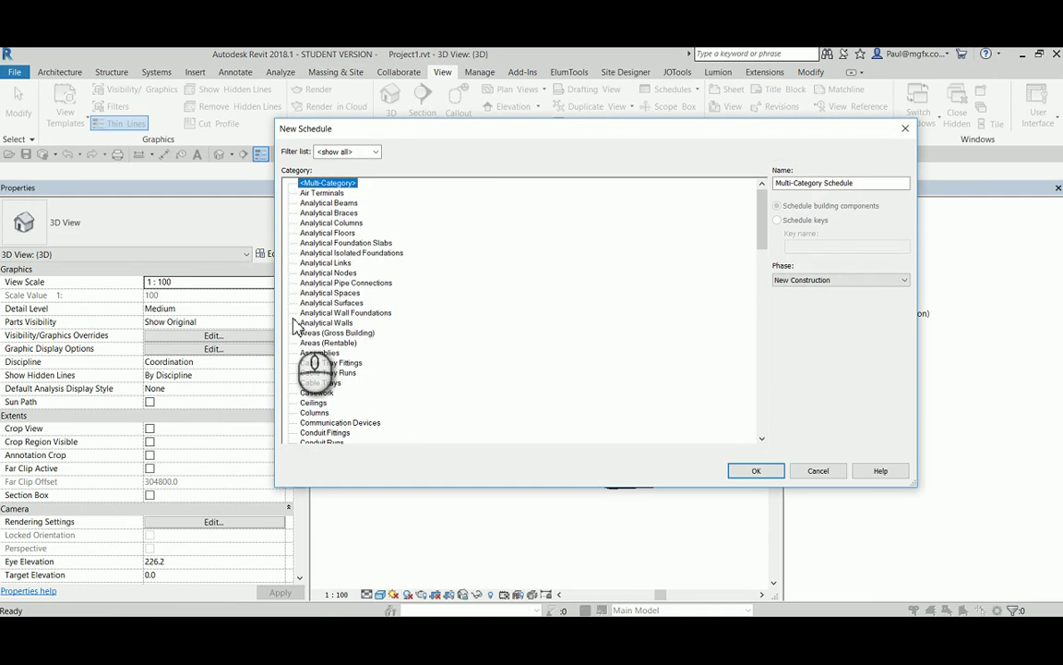
{"action": "left_click_drag", "start_coordinate": [764, 213], "coordinate": [763, 332]}
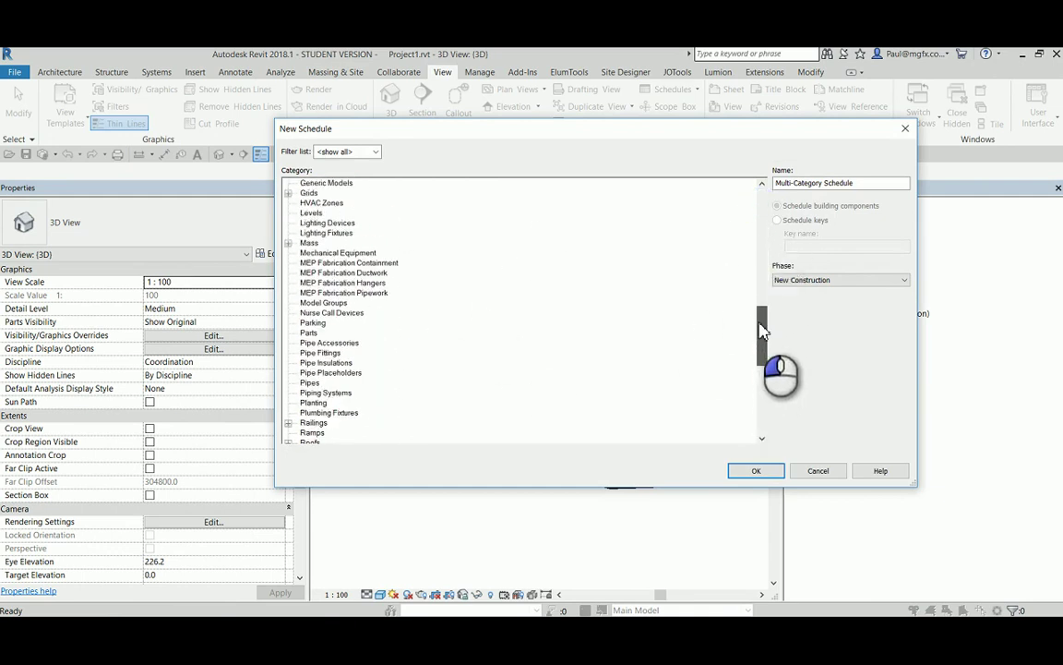
{"action": "left_click", "coordinate": [288, 243]}
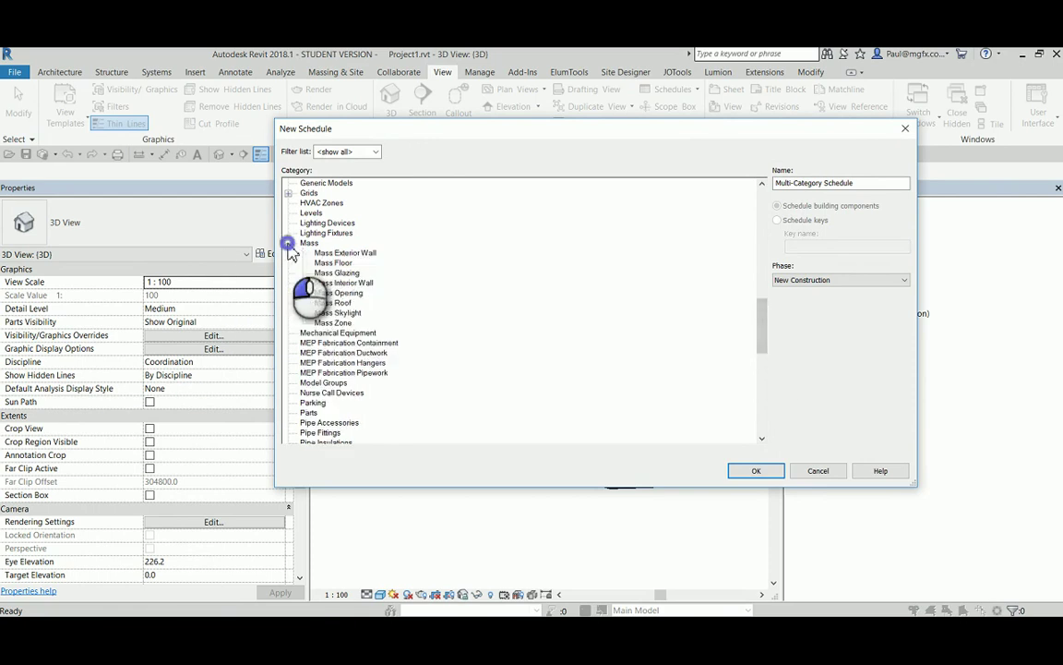
{"action": "double_click", "coordinate": [334, 263]}
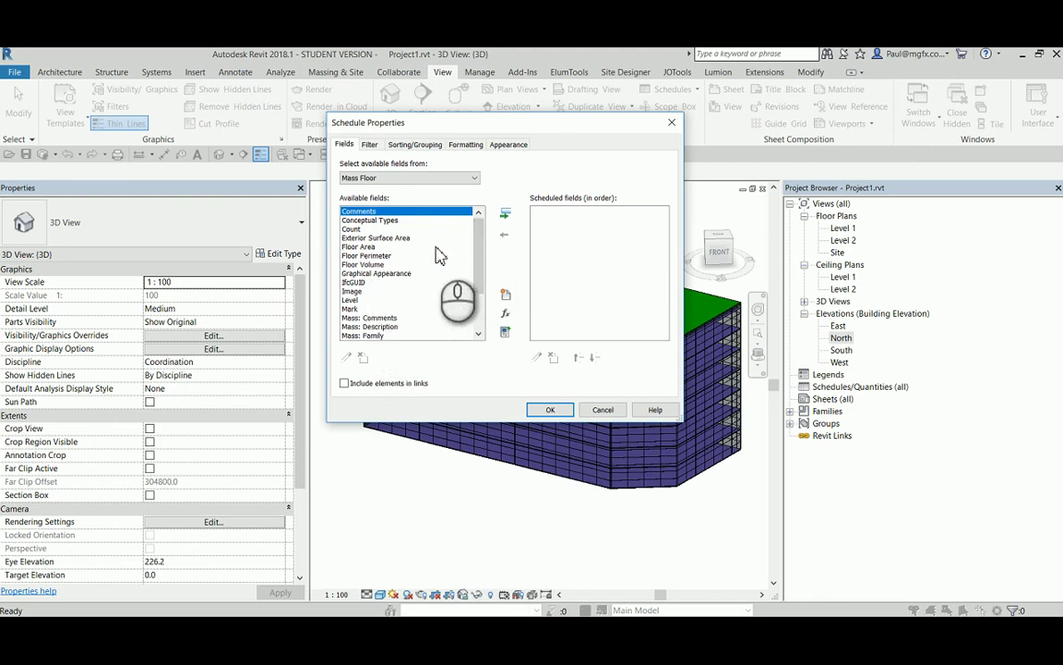
Add the Floor Area, Level, Mass: Family, Mass: Type and Slab fields, then create the schedule
{"action": "scroll", "coordinate": [382, 281], "scroll_direction": "down", "scroll_amount": 3}
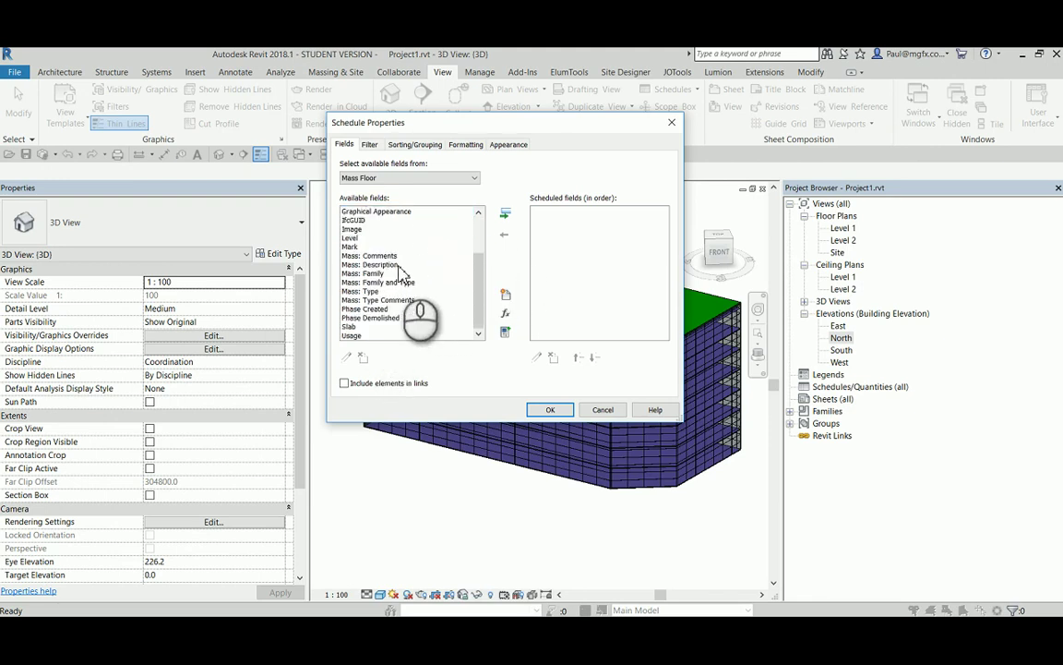
{"action": "scroll", "coordinate": [387, 312], "scroll_direction": "up", "scroll_amount": 3}
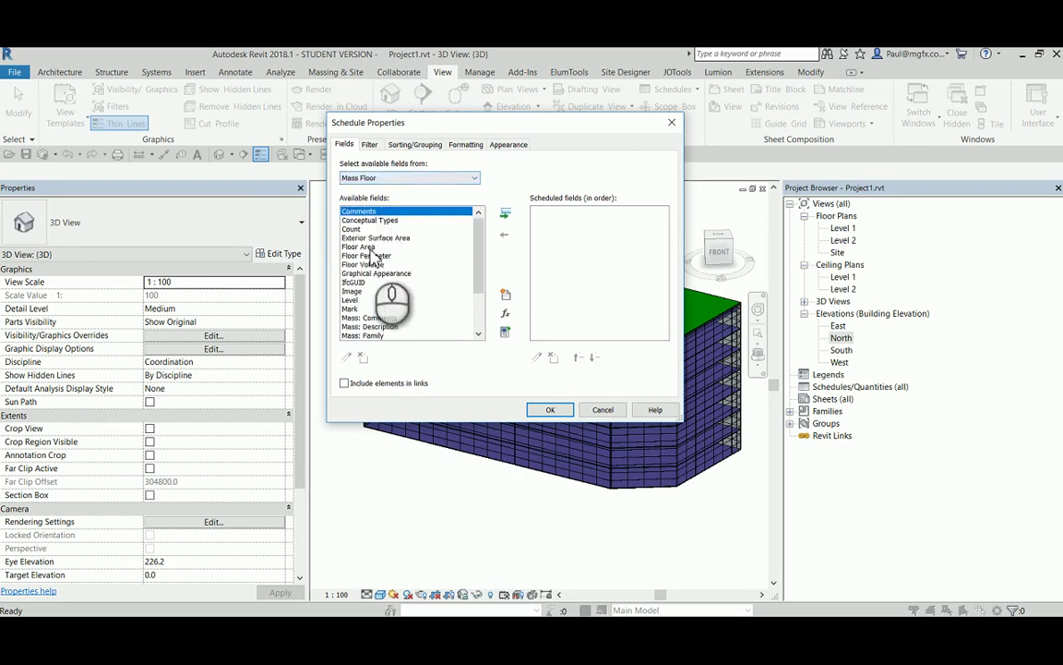
{"action": "double_click", "coordinate": [369, 248]}
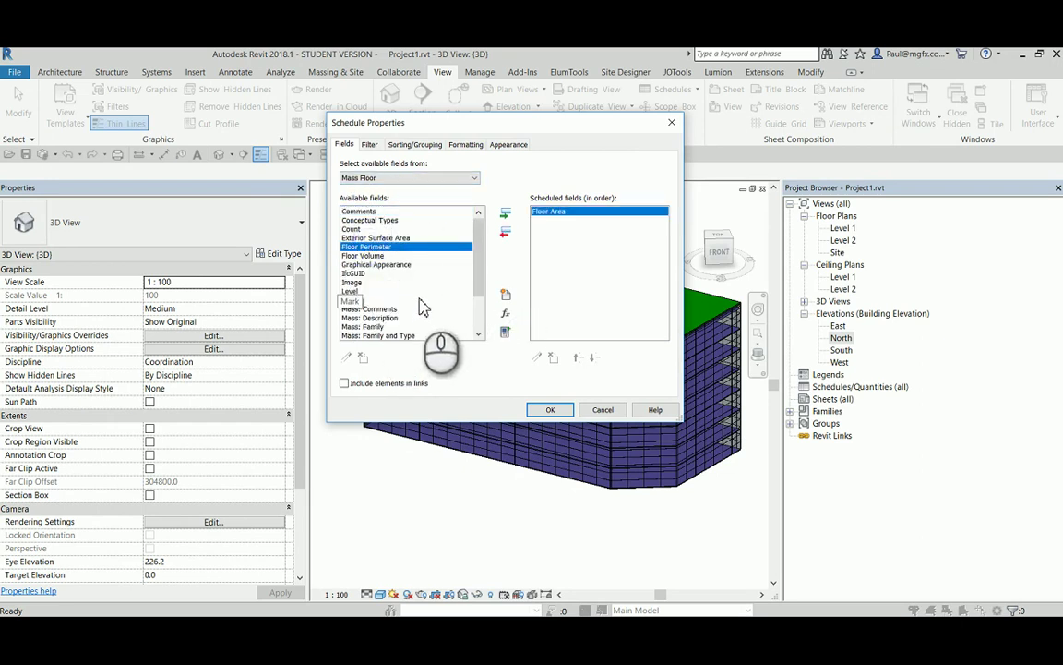
{"action": "double_click", "coordinate": [351, 292]}
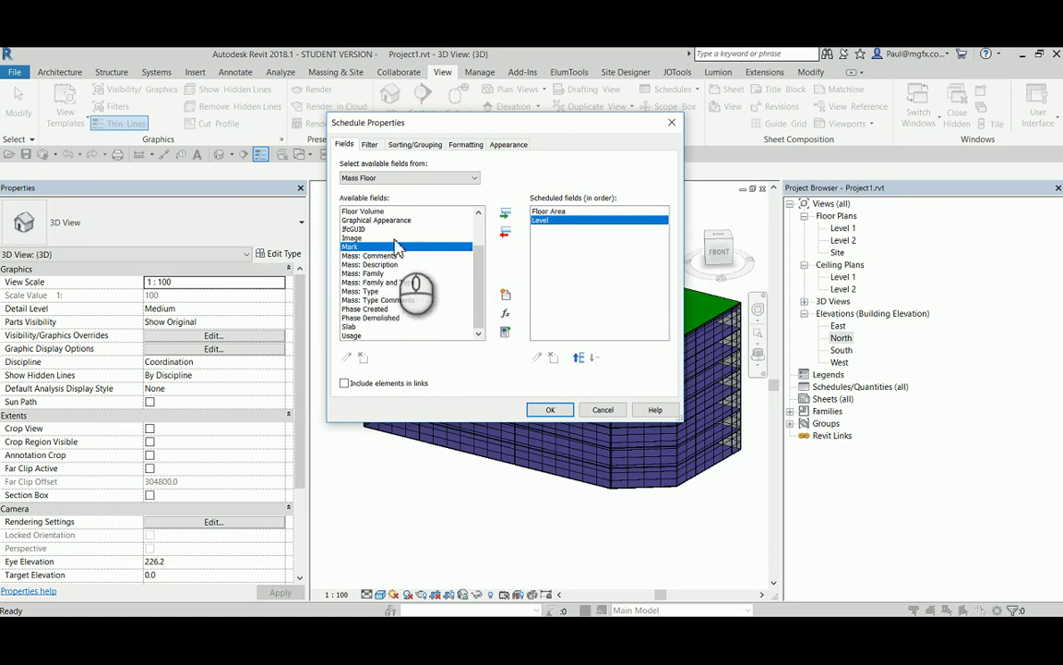
{"action": "double_click", "coordinate": [375, 276]}
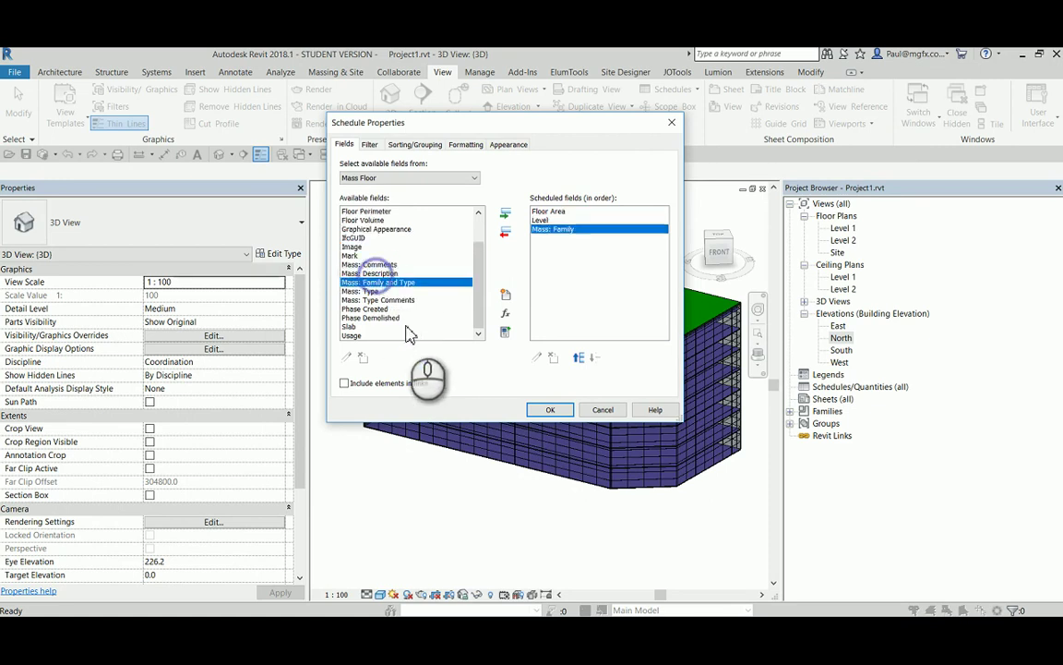
{"action": "double_click", "coordinate": [373, 292]}
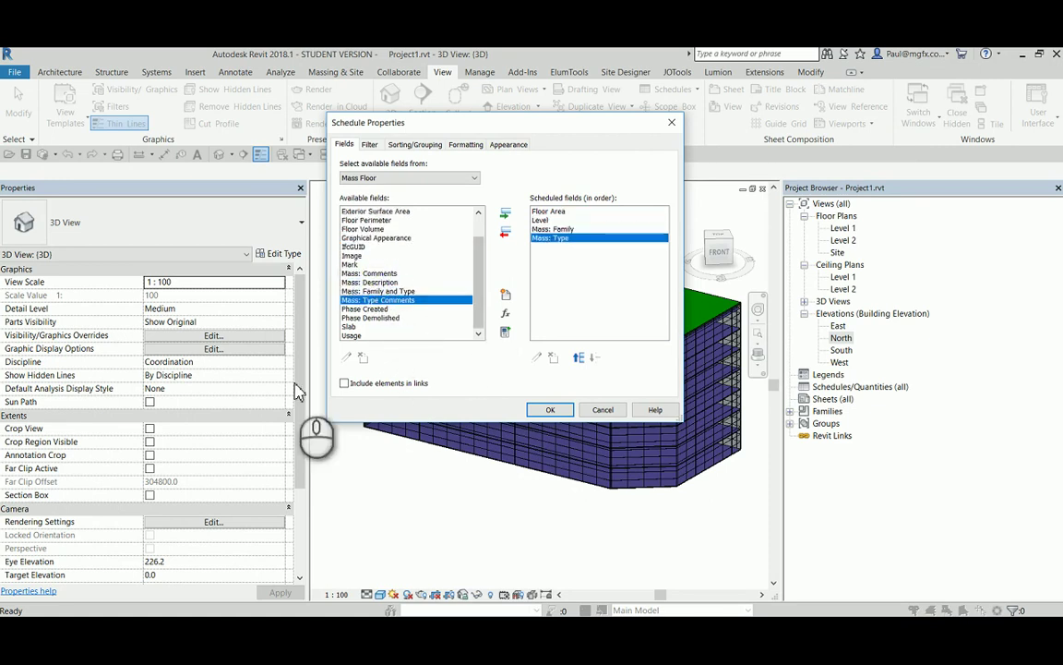
{"action": "double_click", "coordinate": [353, 331]}
{"action": "left_click", "coordinate": [551, 409]}
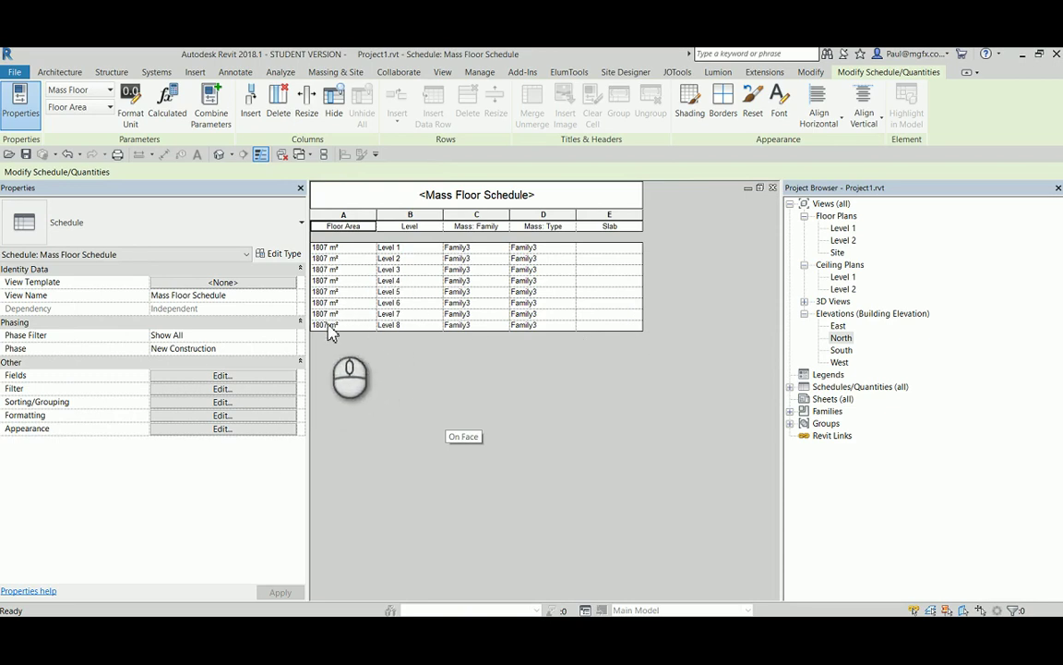
Remove the Slab, Mass: Type and Mass: Family fields from the schedule
{"action": "left_click", "coordinate": [224, 376]}
{"action": "double_click", "coordinate": [554, 245]}
{"action": "double_click", "coordinate": [551, 239]}
{"action": "double_click", "coordinate": [554, 229]}
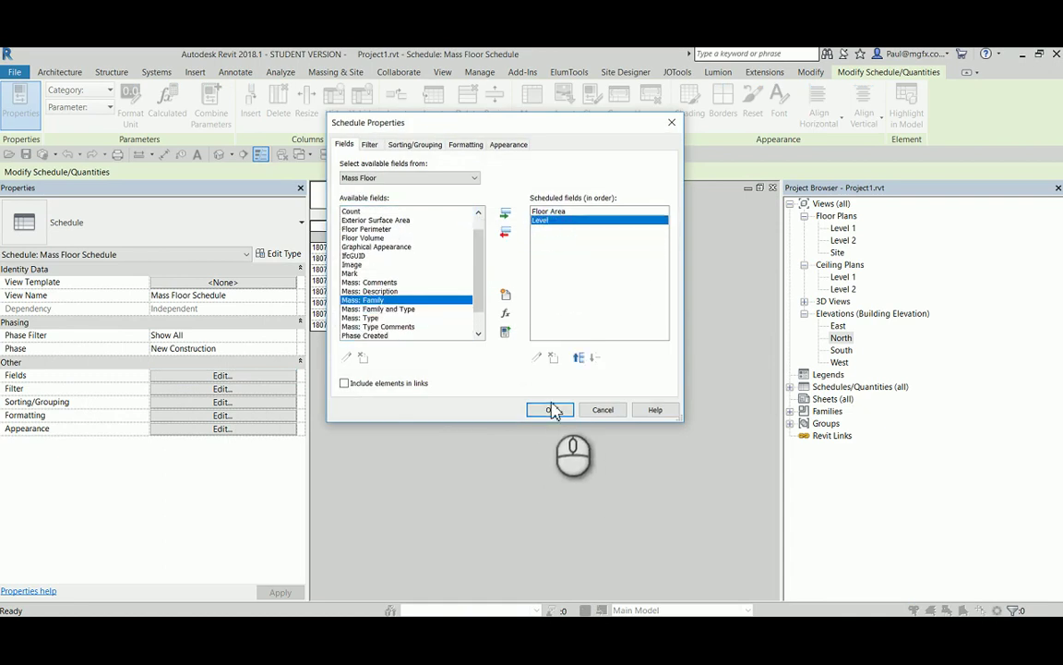
{"action": "left_click", "coordinate": [534, 411]}
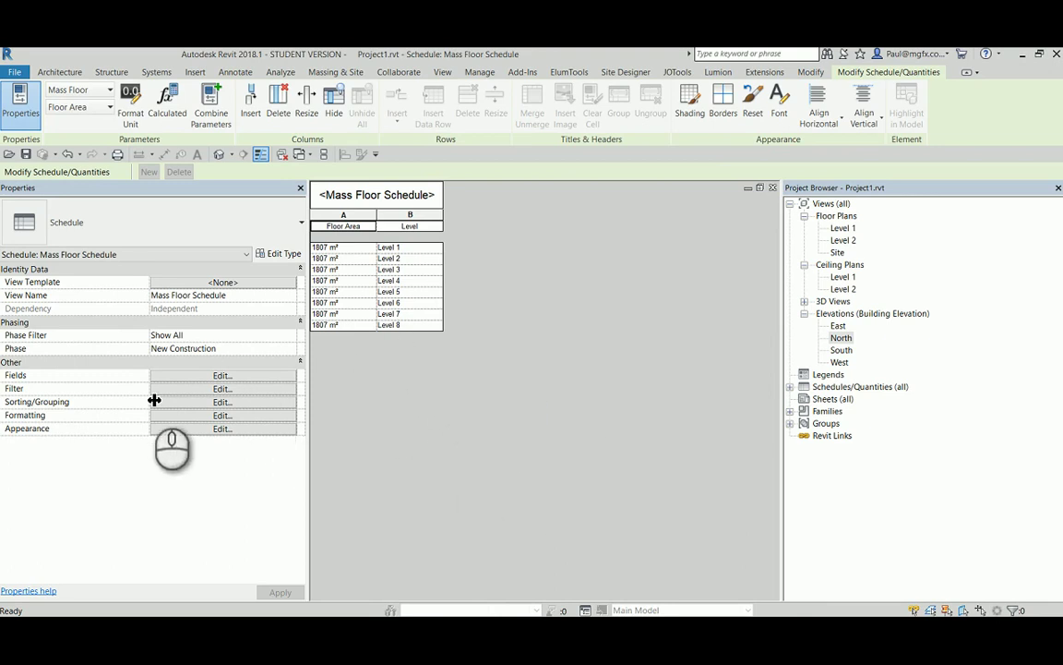
Set the Floor Area column to calculate totals
{"action": "left_click", "coordinate": [187, 416]}
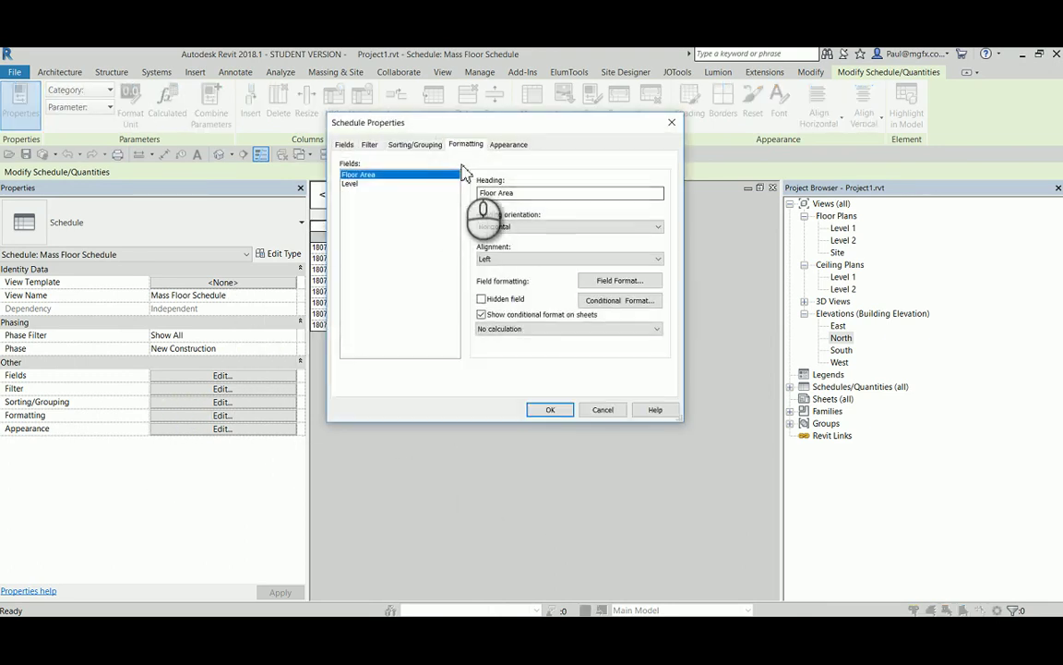
{"action": "left_click", "coordinate": [463, 145]}
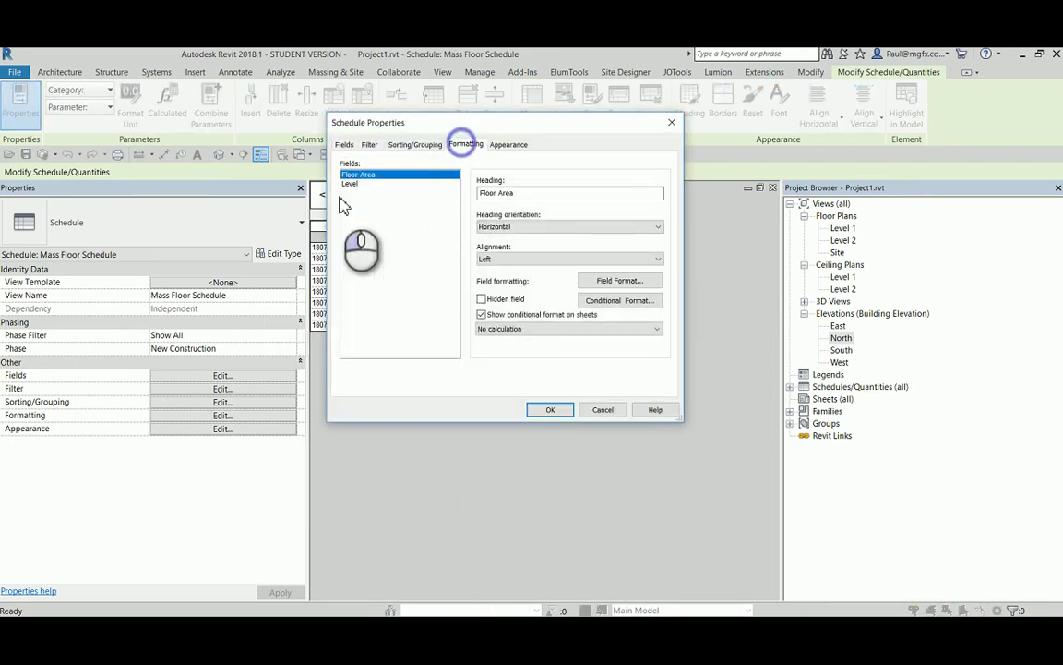
{"action": "left_click", "coordinate": [517, 328]}
{"action": "left_click", "coordinate": [522, 352]}
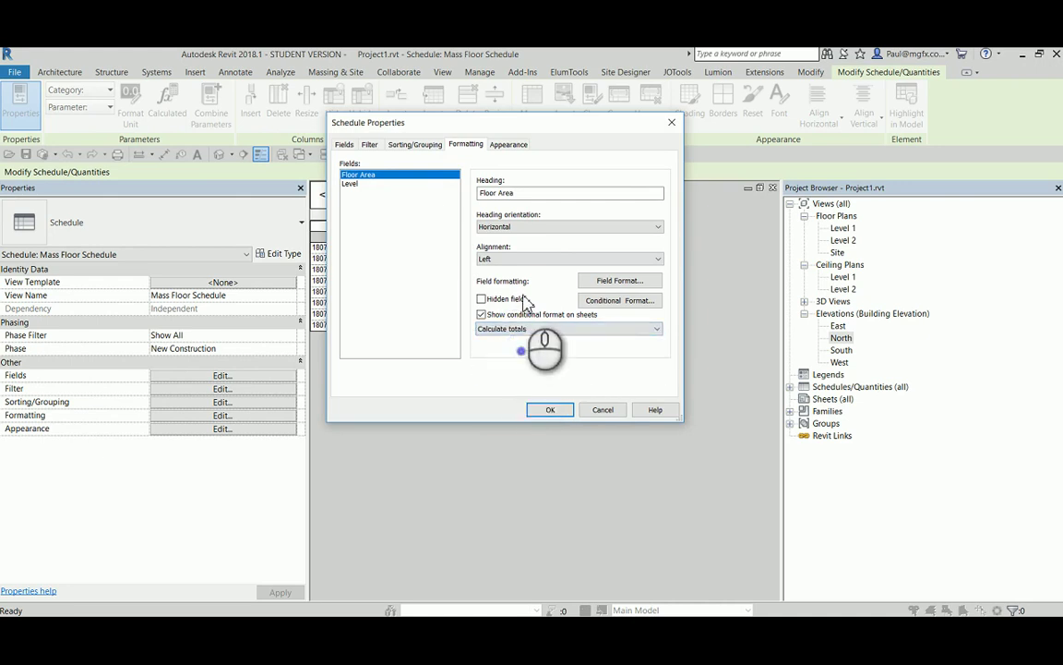
Turn on grand totals showing totals only, giving a 14458 m² floor-area total
{"action": "left_click", "coordinate": [397, 146]}
{"action": "left_click", "coordinate": [345, 331]}
{"action": "left_click", "coordinate": [466, 330]}
{"action": "left_click", "coordinate": [447, 370]}
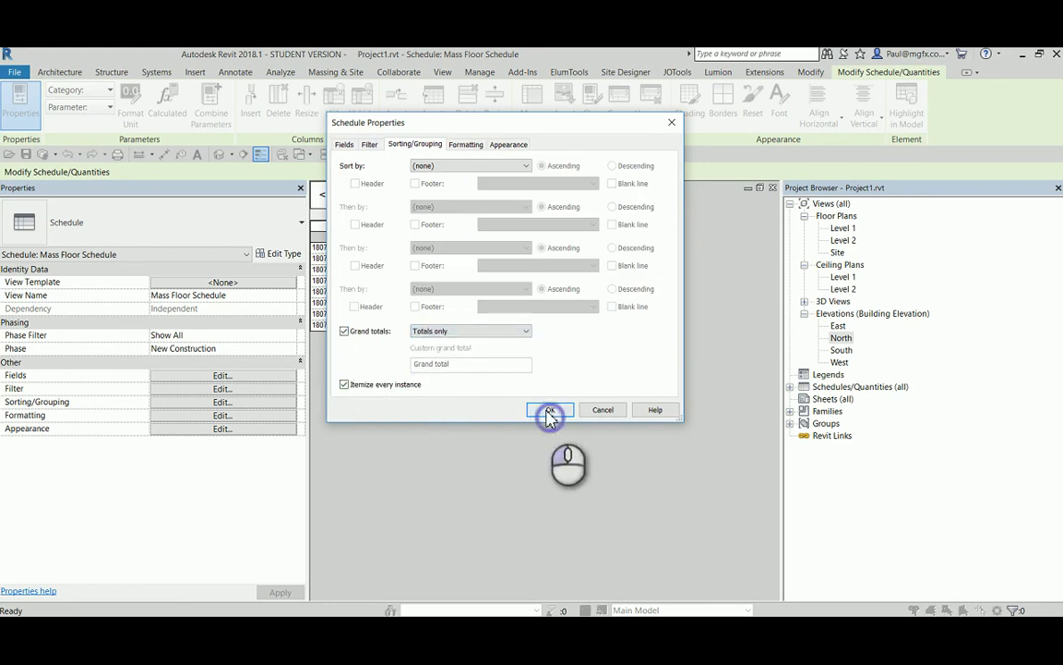
{"action": "left_click", "coordinate": [550, 411]}
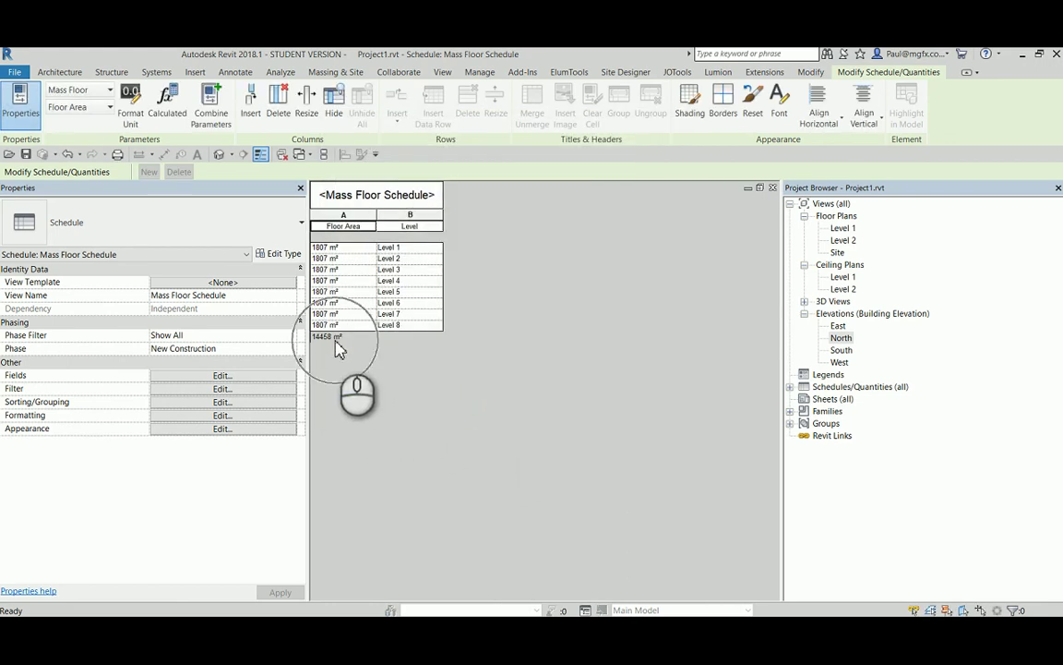
Zoom and orbit Project1's shaded building to a new viewing angle
{"action": "left_click", "coordinate": [468, 388]}
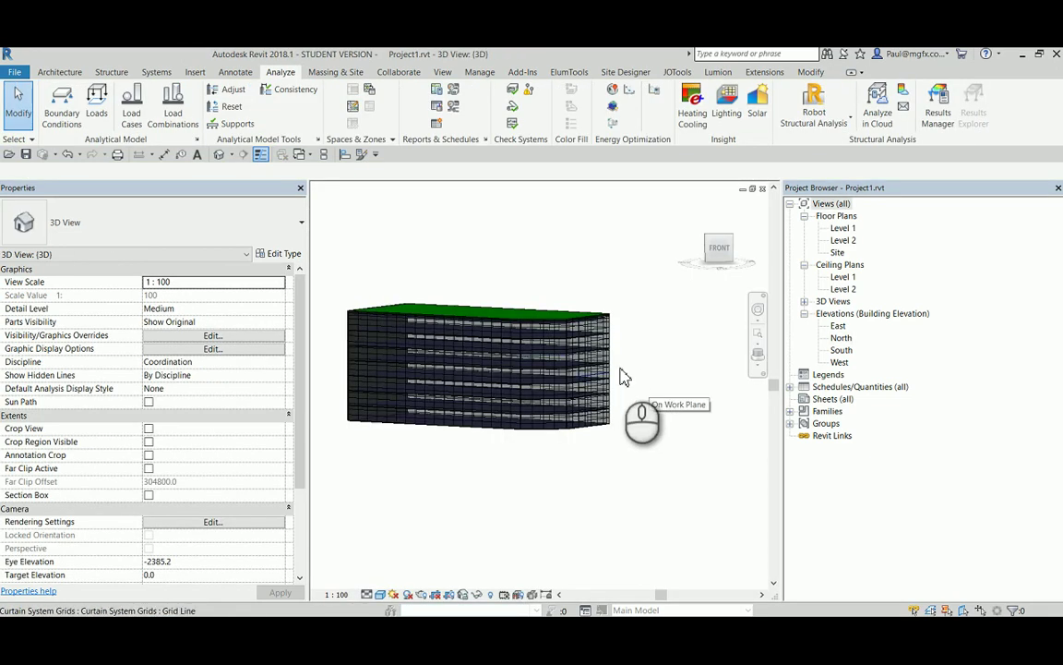
{"action": "scroll", "coordinate": [618, 332], "scroll_direction": "up", "scroll_amount": 2}
{"action": "scroll", "coordinate": [619, 332], "scroll_direction": "up", "scroll_amount": 3}
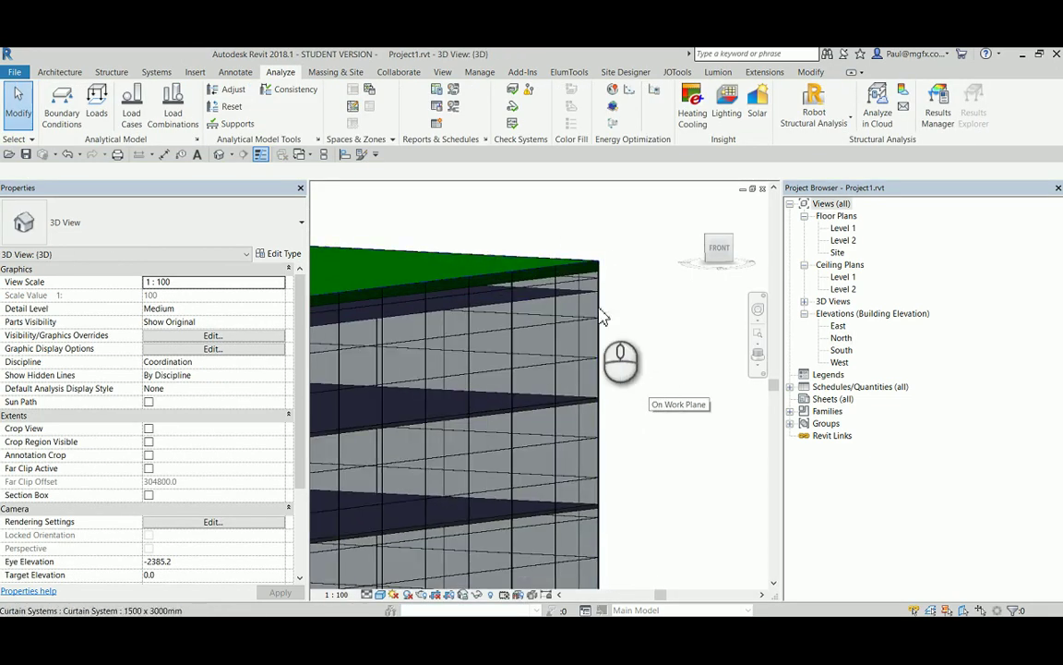
{"action": "scroll", "coordinate": [612, 328], "scroll_direction": "down", "scroll_amount": 4}
{"action": "scroll", "coordinate": [596, 356], "scroll_direction": "up", "scroll_amount": 2}
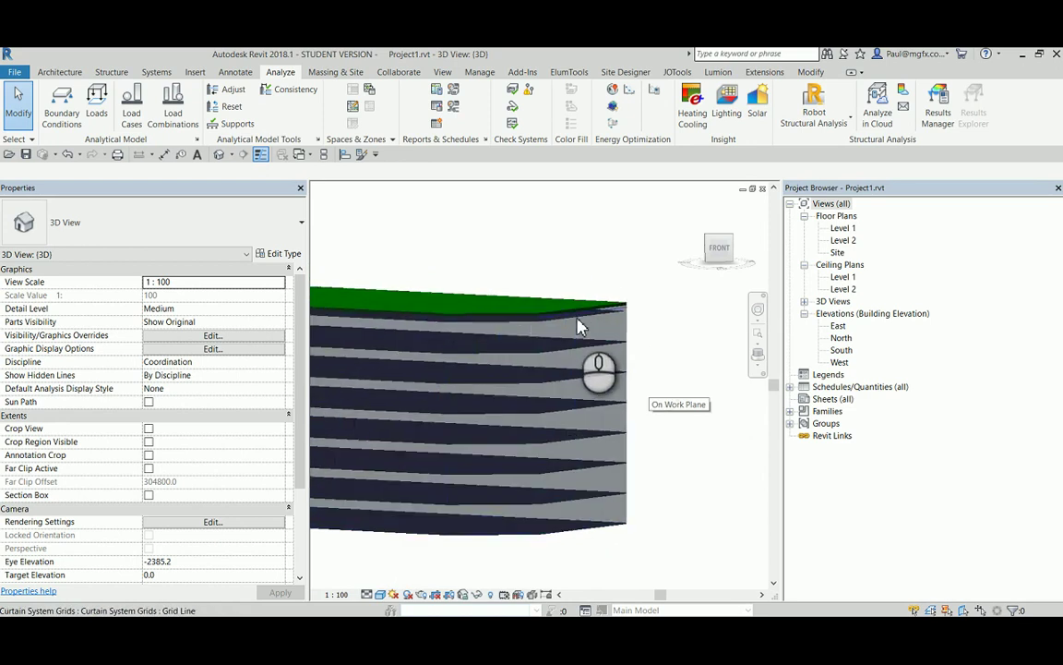
{"action": "middle_click_drag", "start_coordinate": [627, 343], "coordinate": [594, 328], "text": "shift"}
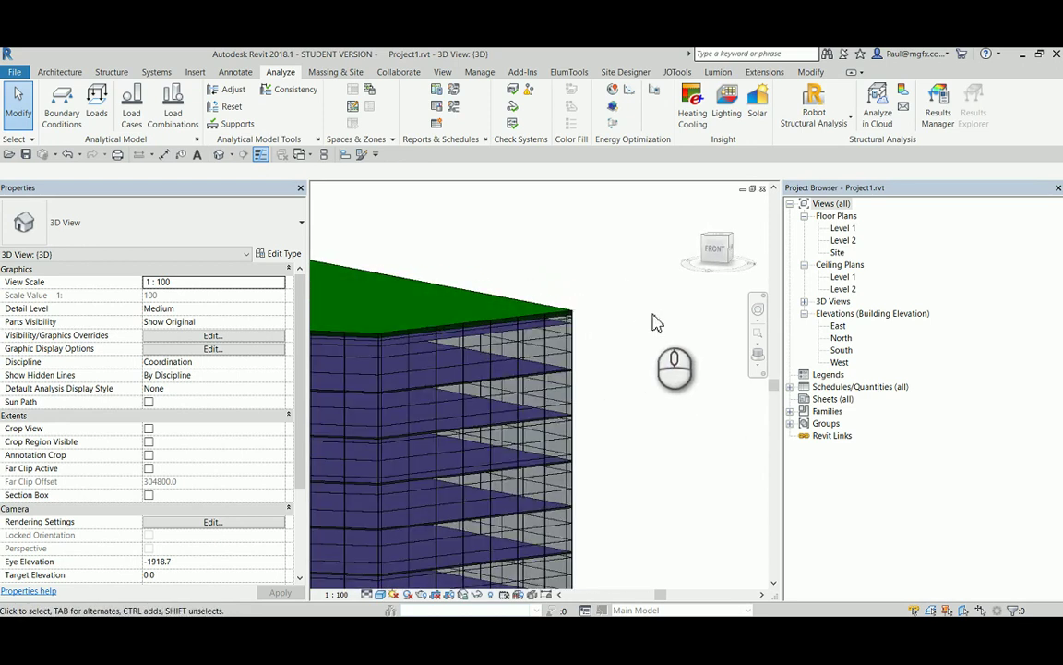
{"action": "scroll", "coordinate": [612, 358], "scroll_direction": "up", "scroll_amount": 5}
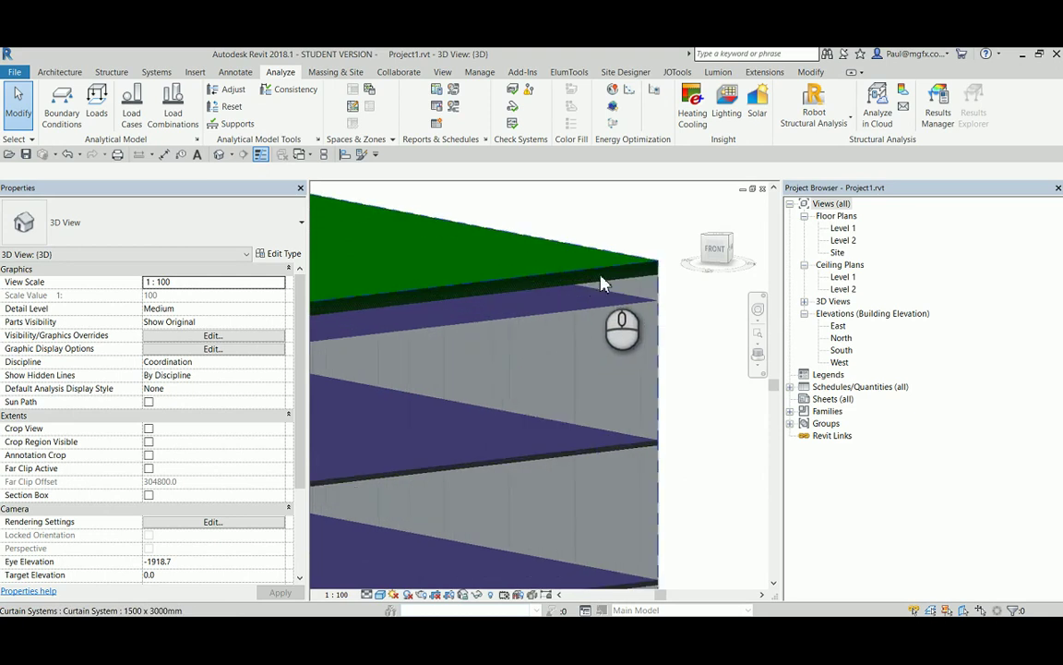
{"action": "scroll", "coordinate": [646, 350], "scroll_direction": "down", "scroll_amount": 4}
{"action": "scroll", "coordinate": [637, 370], "scroll_direction": "up", "scroll_amount": 3}
{"action": "scroll", "coordinate": [628, 388], "scroll_direction": "down", "scroll_amount": 3}
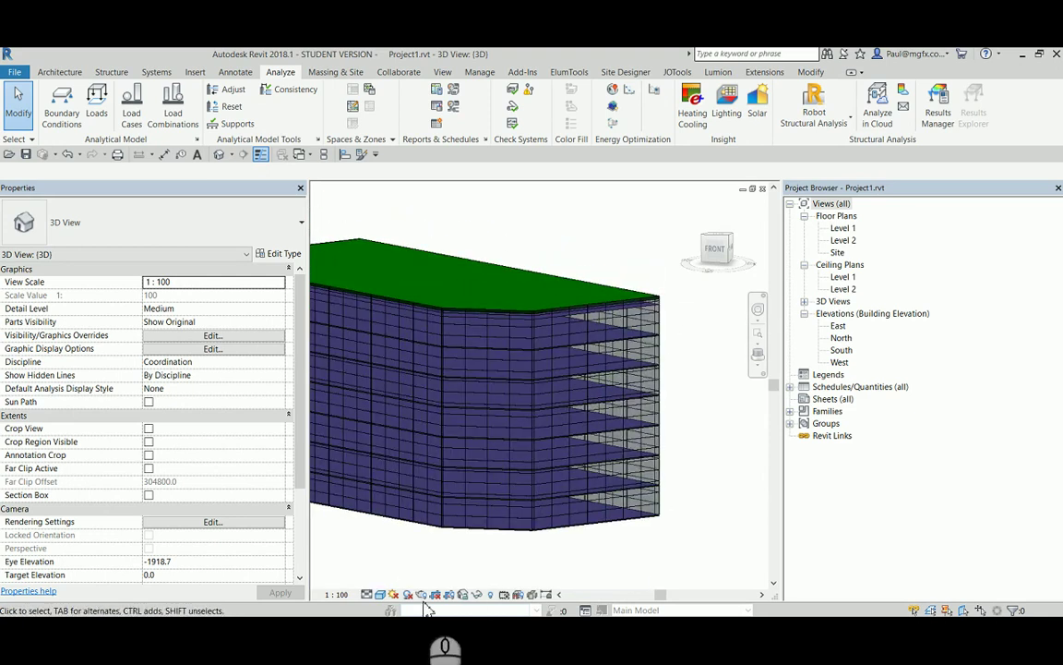
Switch to the Project2 3D view and orbit its wireframe massing model
{"action": "left_click", "coordinate": [309, 154]}
{"action": "left_click", "coordinate": [369, 189]}
{"action": "middle_click_drag", "start_coordinate": [588, 356], "coordinate": [674, 361], "text": "shift"}
{"action": "scroll", "coordinate": [674, 361], "scroll_direction": "up", "scroll_amount": 2}
{"action": "scroll", "coordinate": [679, 357], "scroll_direction": "down", "scroll_amount": 1}
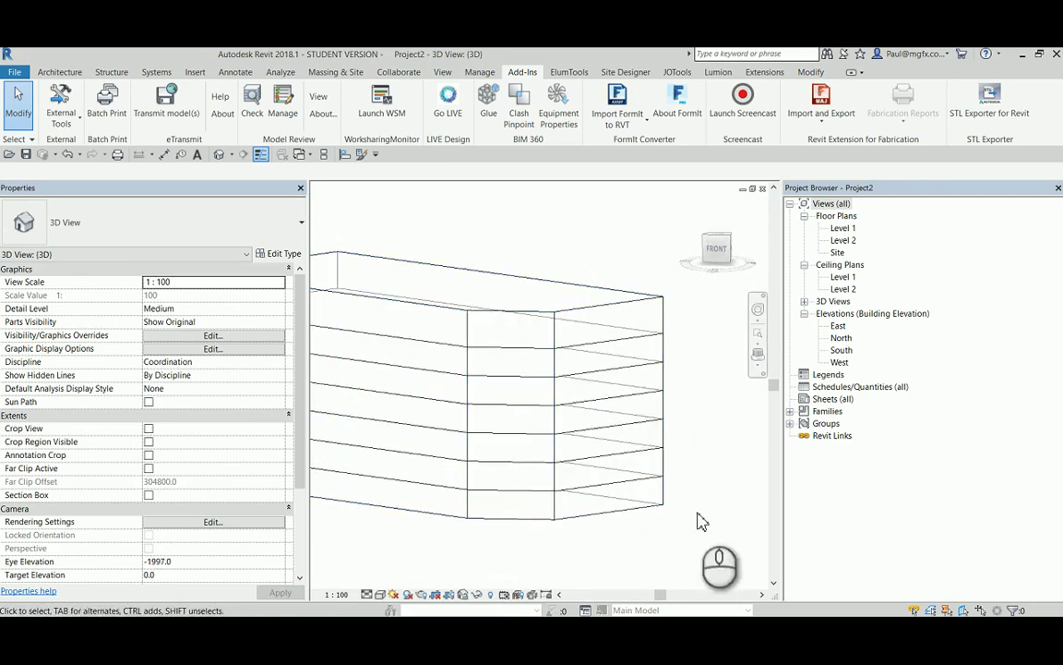
Select the top mass floor to inspect it, then clear the selection and orbit the view
{"action": "left_click_drag", "start_coordinate": [697, 531], "coordinate": [631, 347]}
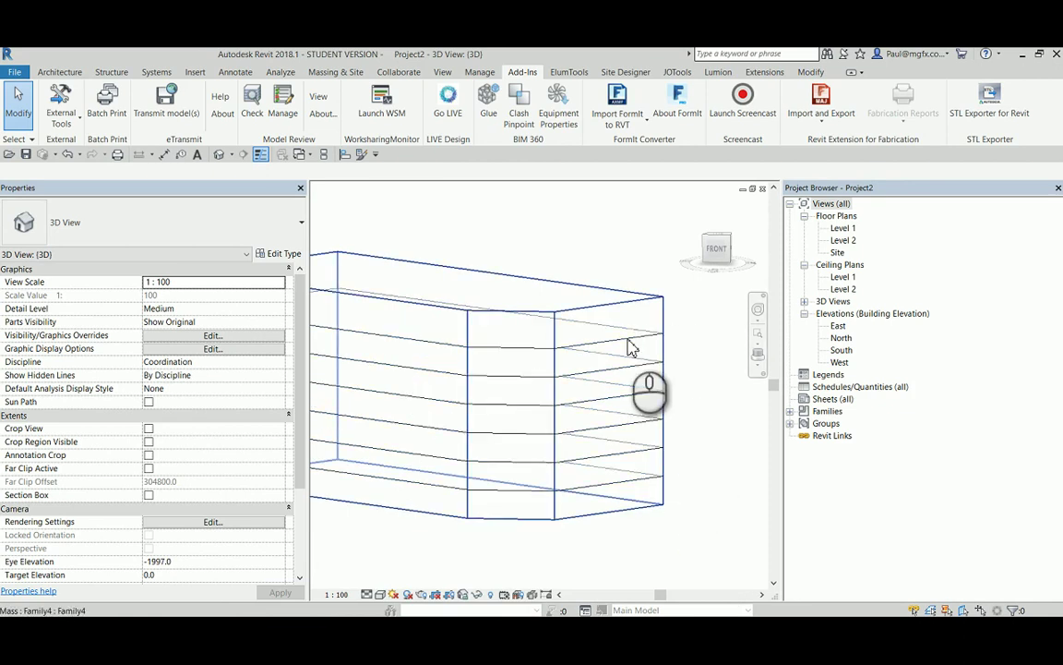
{"action": "left_click", "coordinate": [632, 347]}
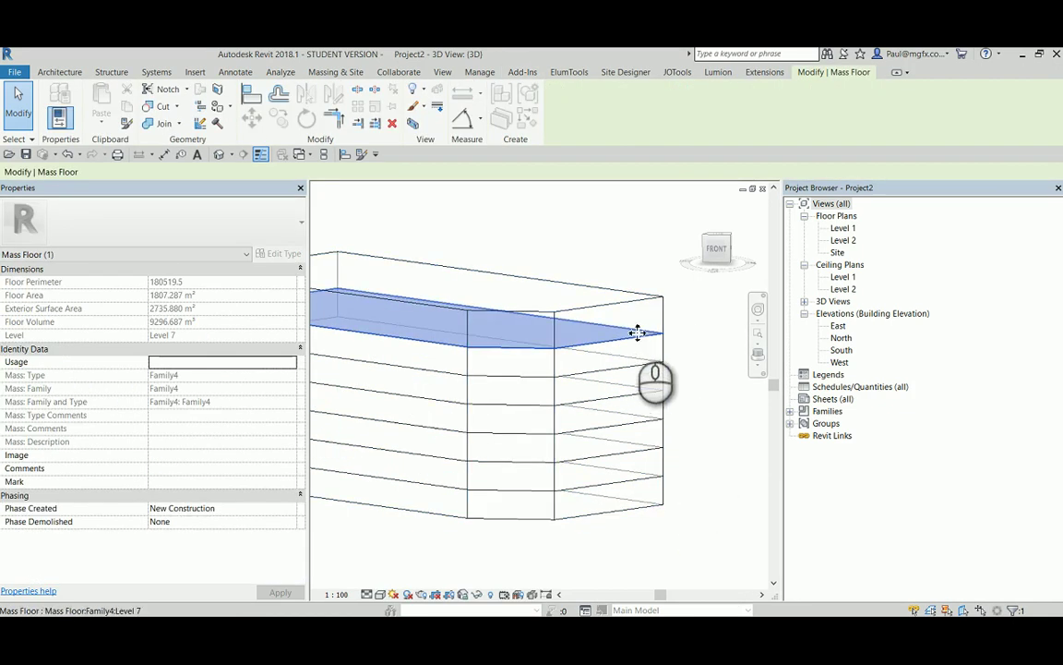
{"action": "left_click", "coordinate": [622, 237]}
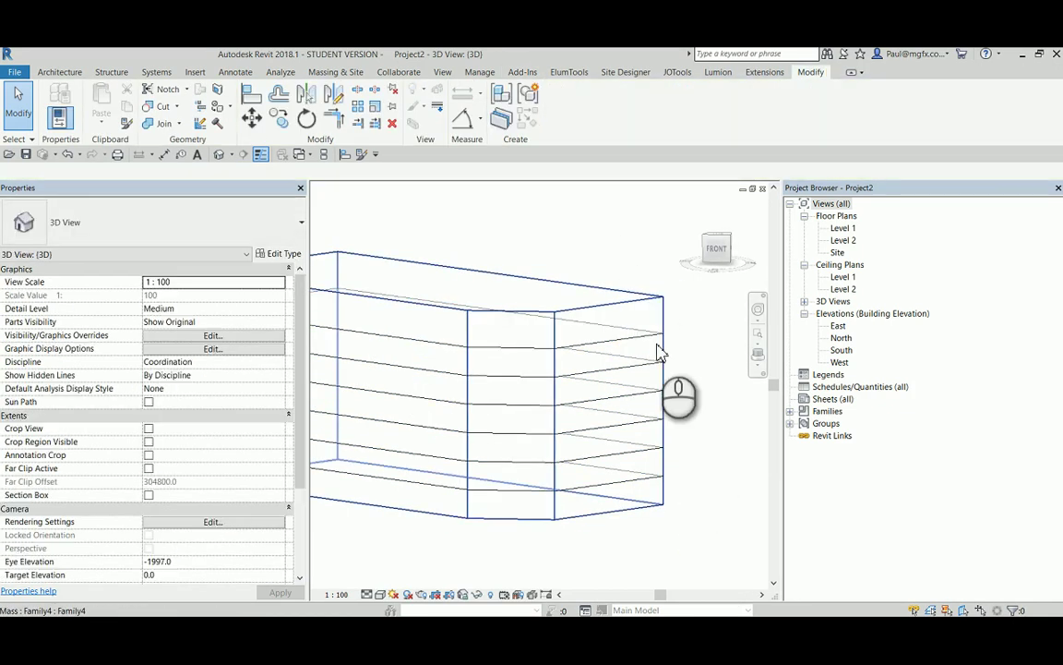
{"action": "middle_click_drag", "start_coordinate": [658, 352], "coordinate": [653, 383], "text": "shift"}
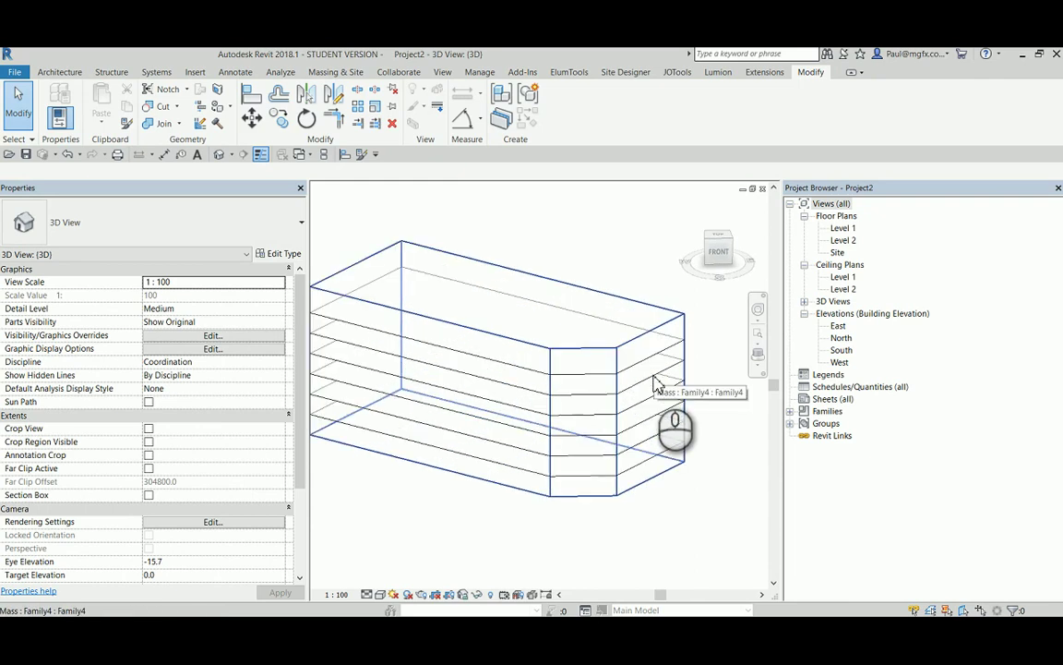
{"action": "left_click", "coordinate": [558, 233]}
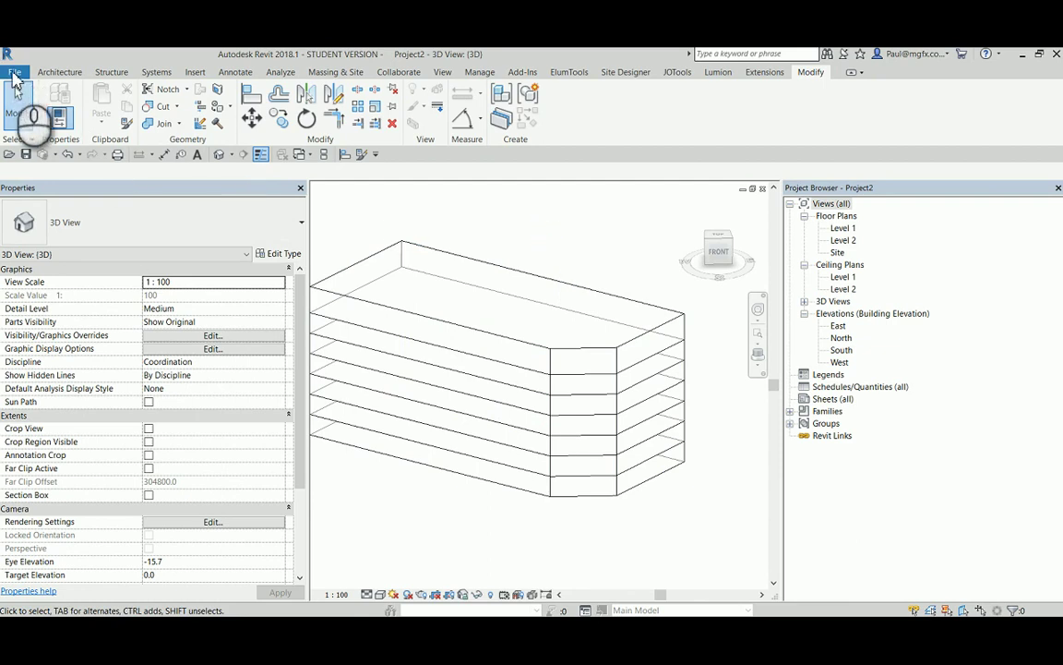
Close Project2 without saving its changes
{"action": "left_click", "coordinate": [15, 73]}
{"action": "left_click", "coordinate": [28, 475]}
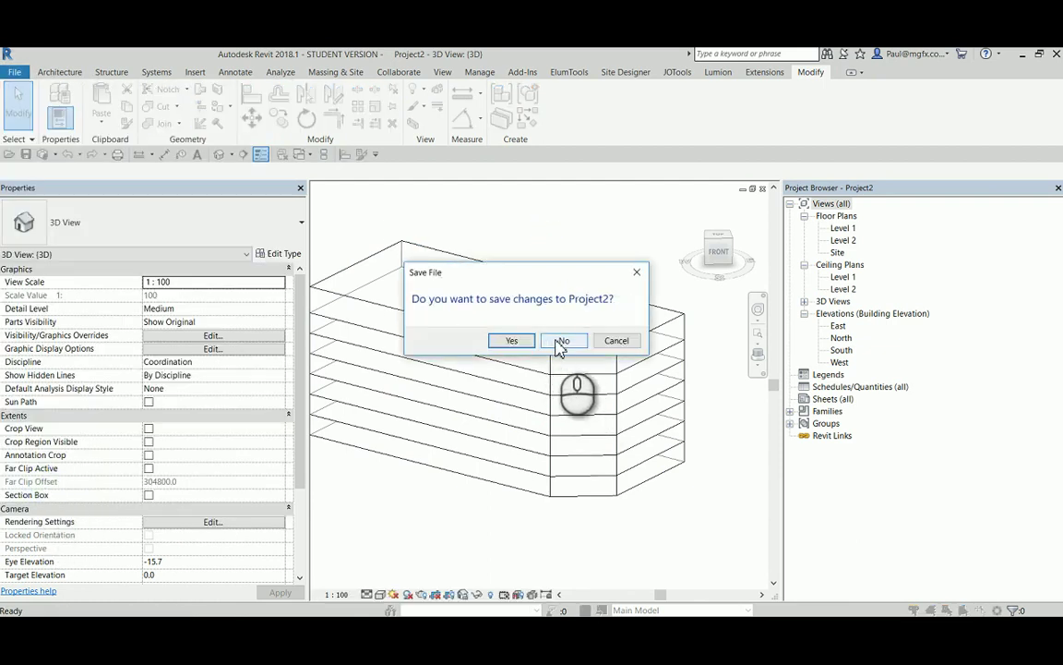
{"action": "left_click", "coordinate": [559, 341]}
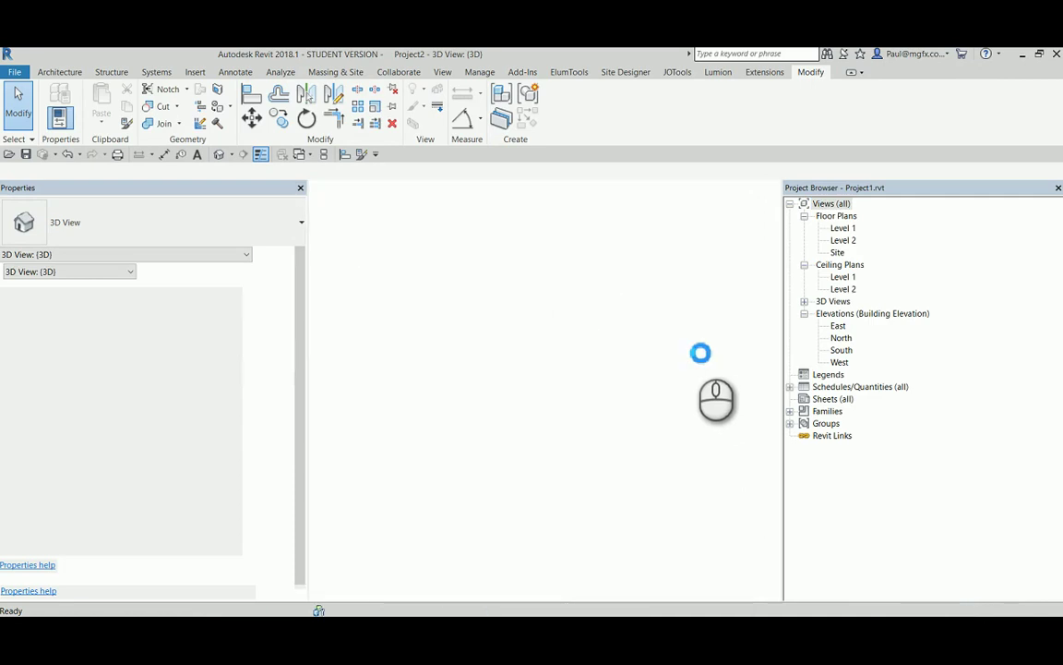
Review Project1's location and weather settings, then close them
{"action": "mouse_move", "coordinate": [657, 354]}
{"action": "middle_mouse_down", "text": "shift"}
{"action": "mouse_move", "coordinate": [608, 411]}
{"action": "mouse_move", "coordinate": [425, 361]}
{"action": "mouse_move", "coordinate": [595, 347]}
{"action": "mouse_move", "coordinate": [656, 369]}
{"action": "middle_mouse_up", "text": "shift"}
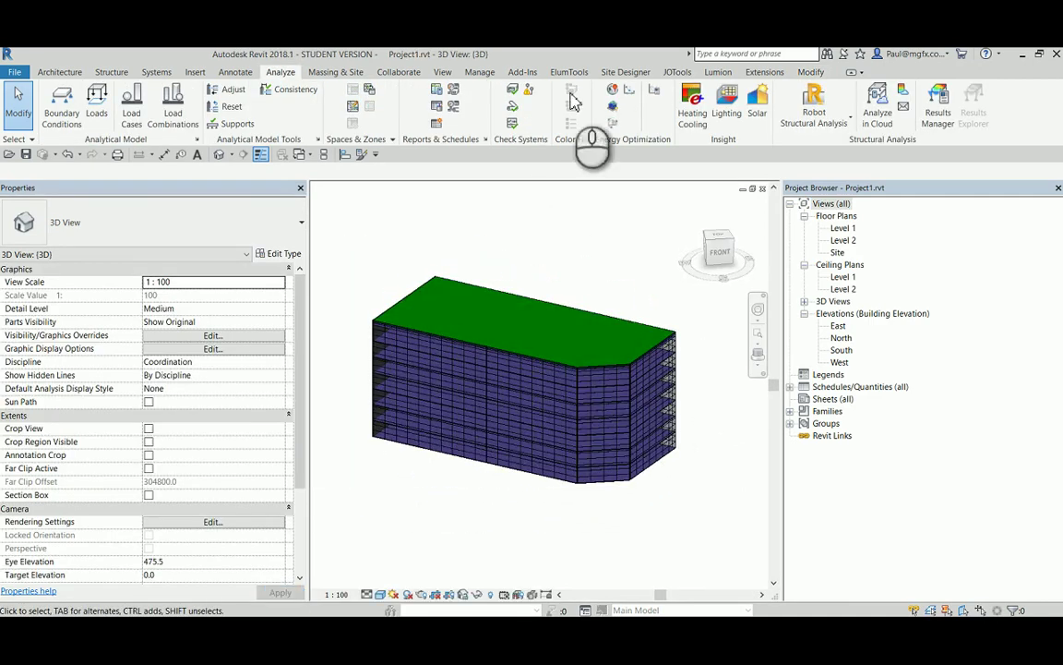
{"action": "left_click", "coordinate": [616, 108]}
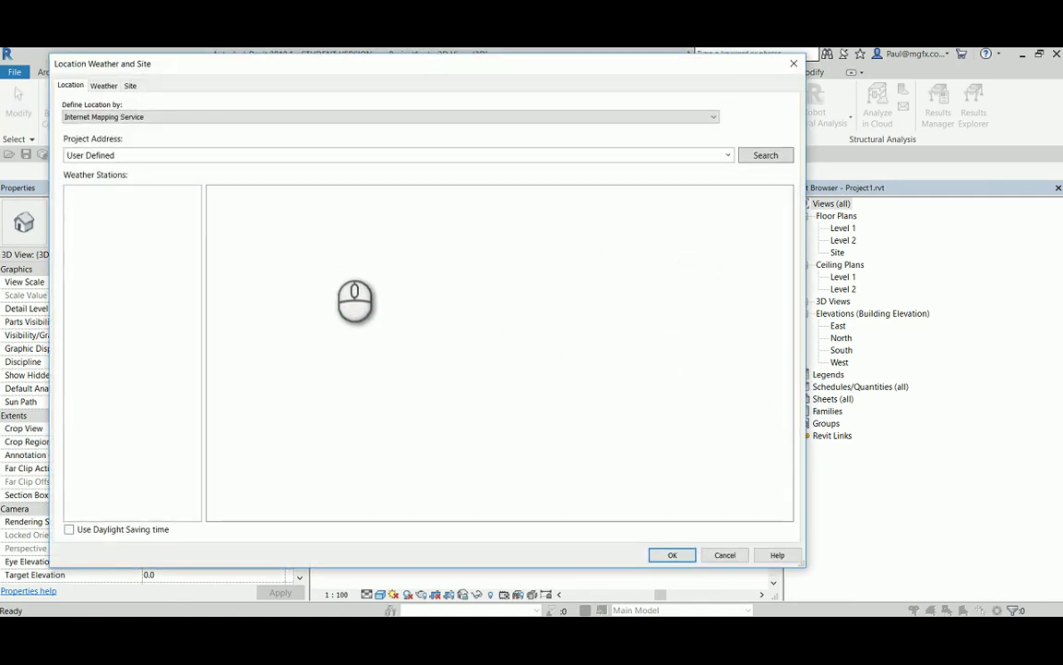
{"action": "scroll", "coordinate": [517, 370], "scroll_direction": "up", "scroll_amount": 5}
{"action": "left_click", "coordinate": [794, 63]}
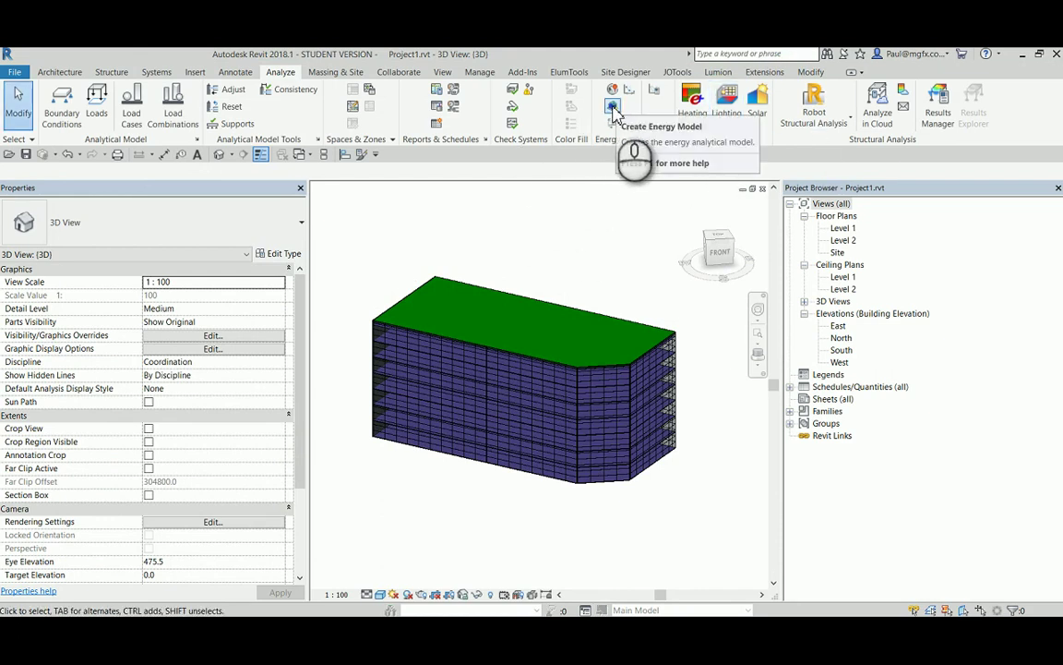
Create the energy analytical model and orbit it to look down on the roof
{"action": "left_click", "coordinate": [614, 109]}
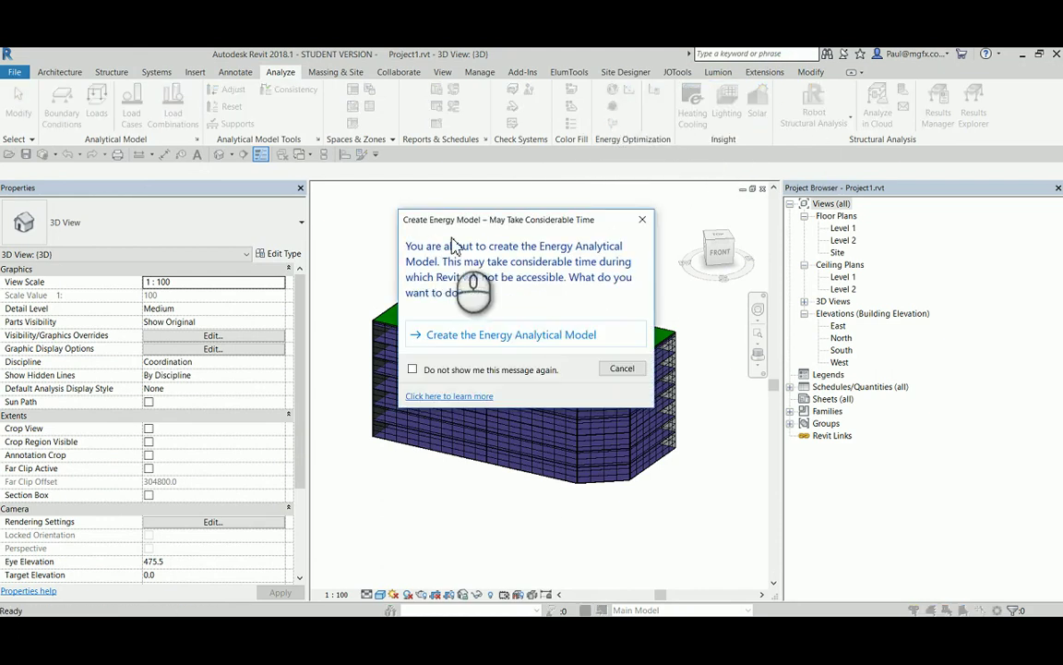
{"action": "left_click", "coordinate": [459, 338]}
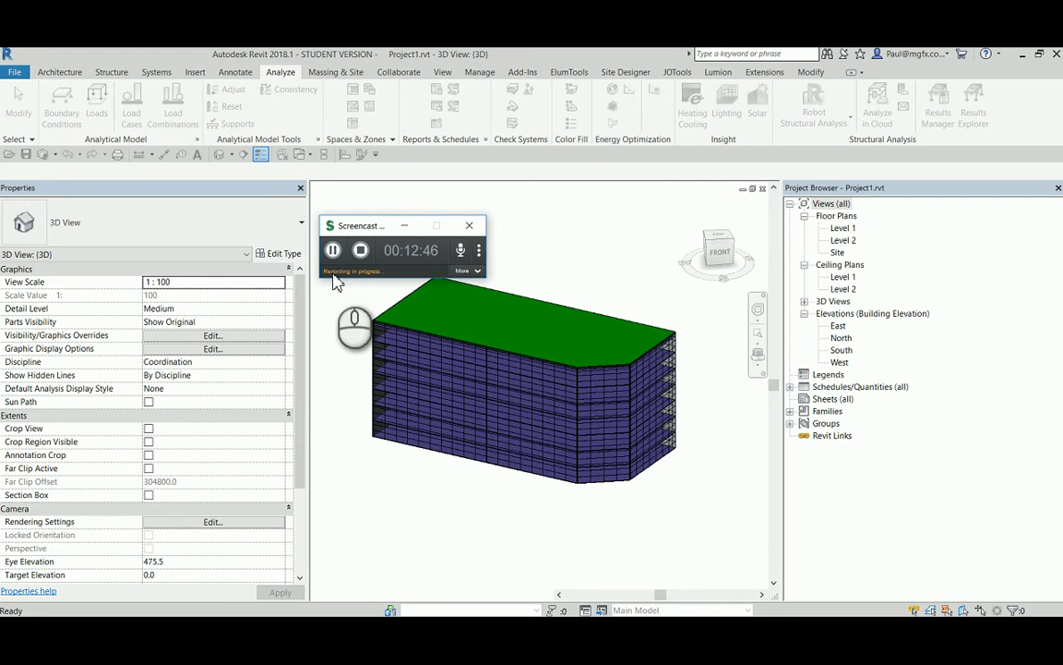
{"action": "left_click", "coordinate": [333, 257]}
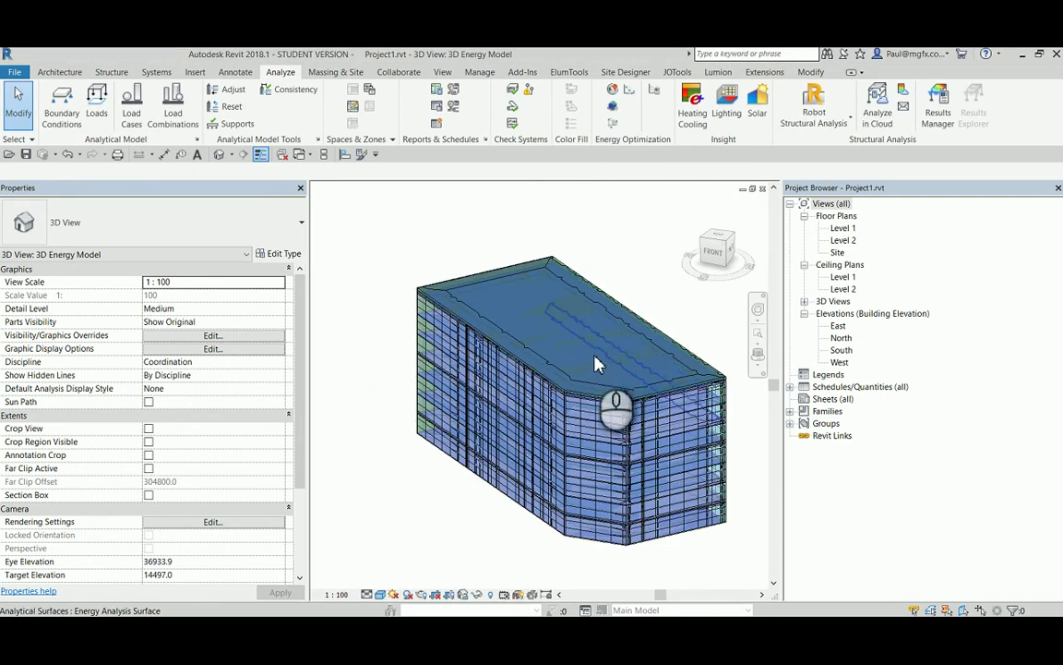
{"action": "middle_click_drag", "start_coordinate": [596, 365], "coordinate": [462, 272], "text": "shift"}
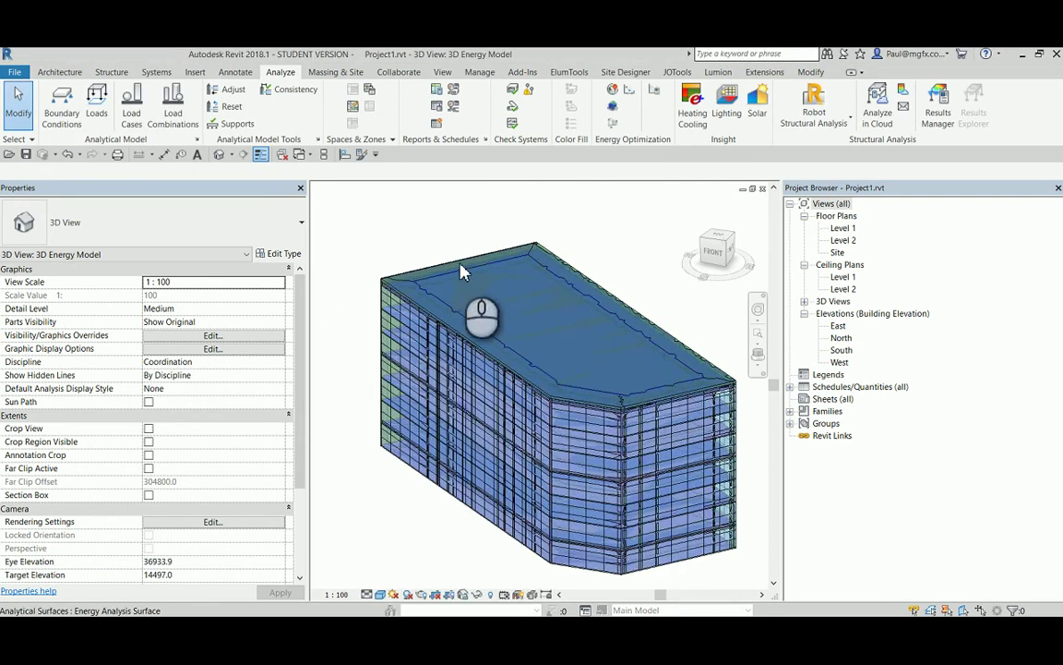
Generate energy results, answering the Boston location prompt and reusing the existing energy analytical model
{"action": "left_click", "coordinate": [614, 124]}
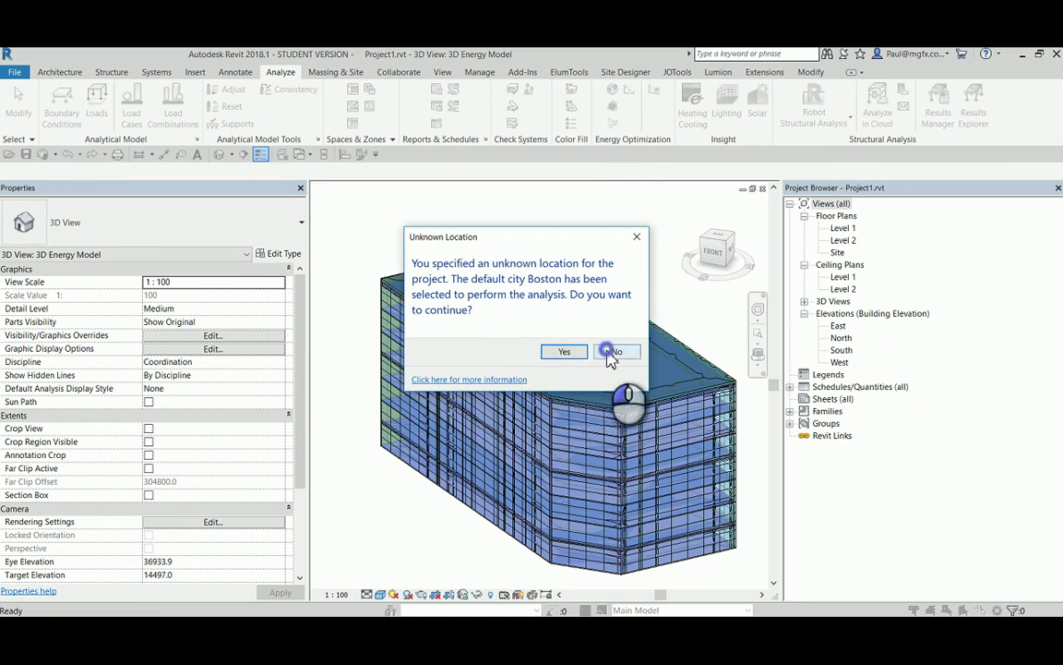
{"action": "left_click", "coordinate": [564, 350]}
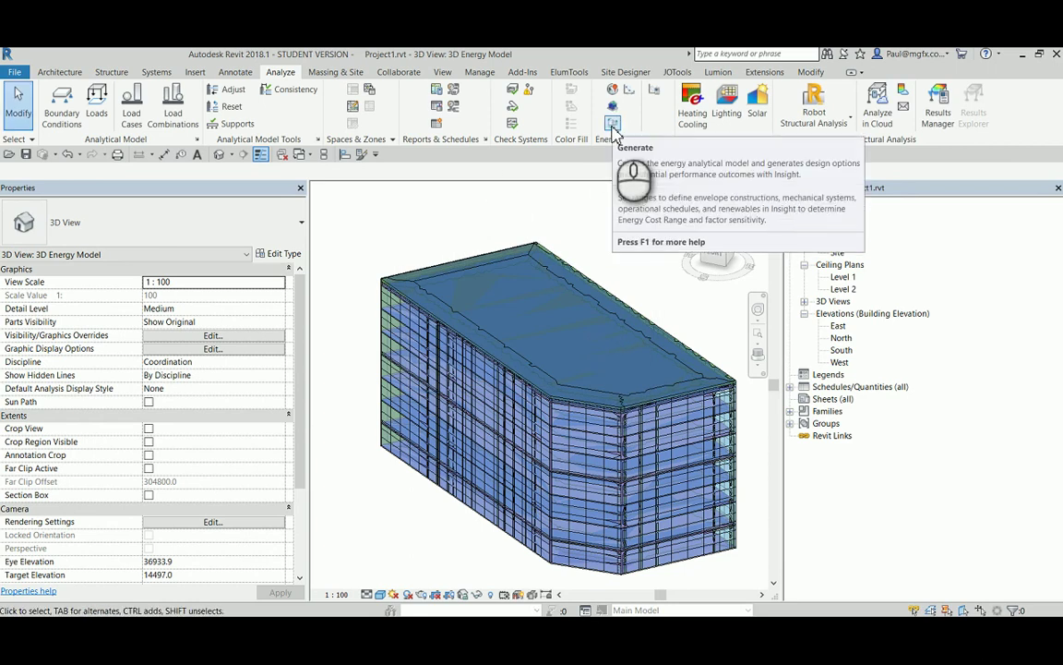
{"action": "left_click", "coordinate": [612, 126]}
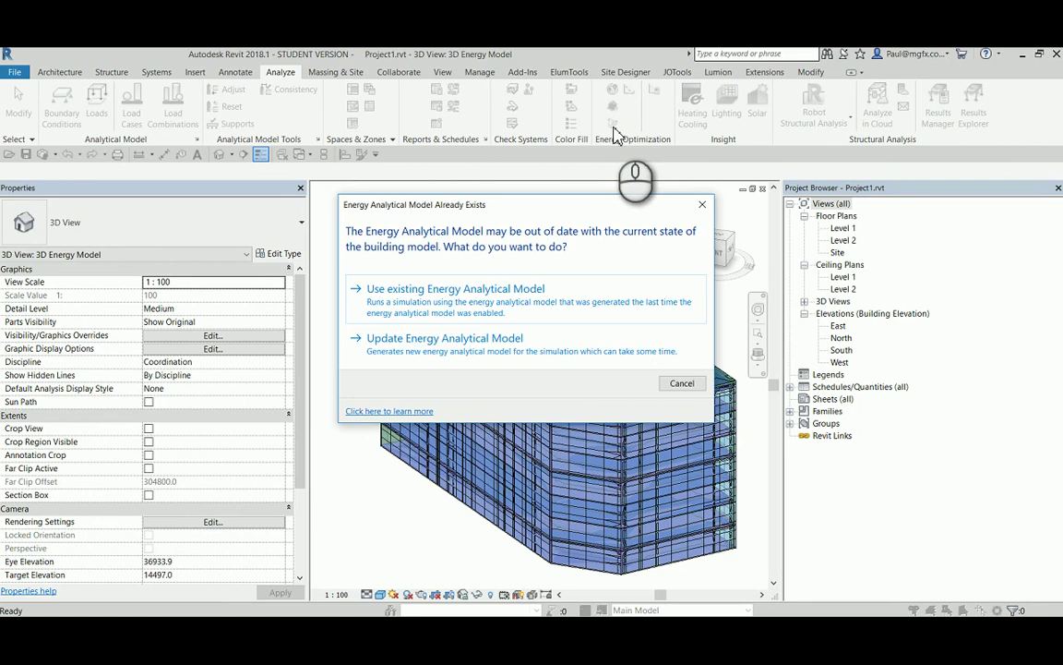
{"action": "left_click", "coordinate": [480, 293]}
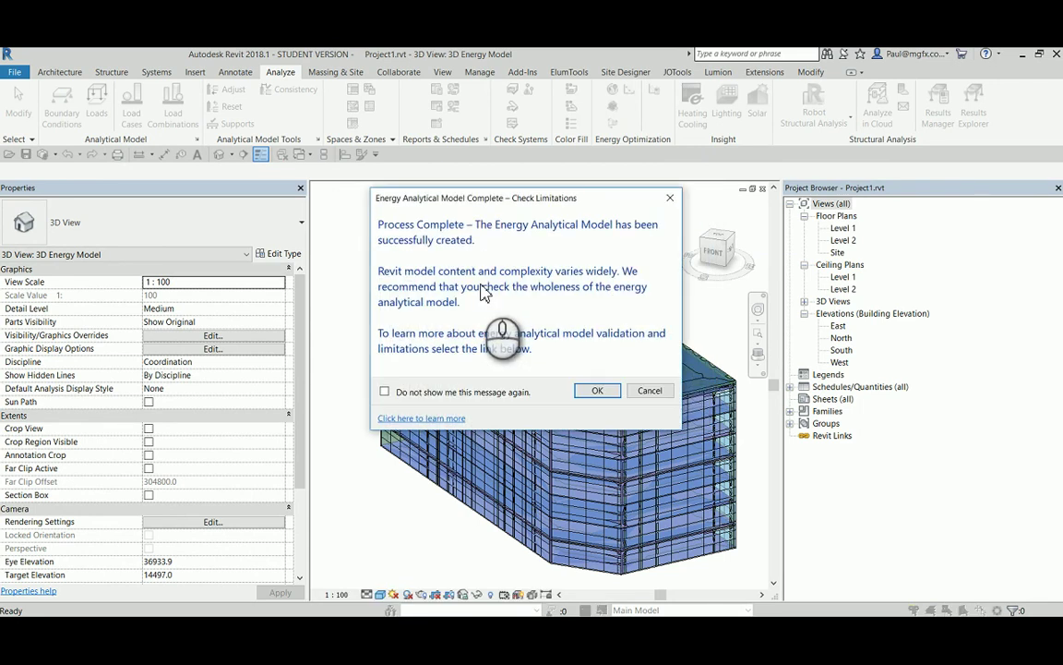
Dismiss the completion message, accept the Energy Optimization terms, and open Project1 in Insight
{"action": "left_click", "coordinate": [597, 391]}
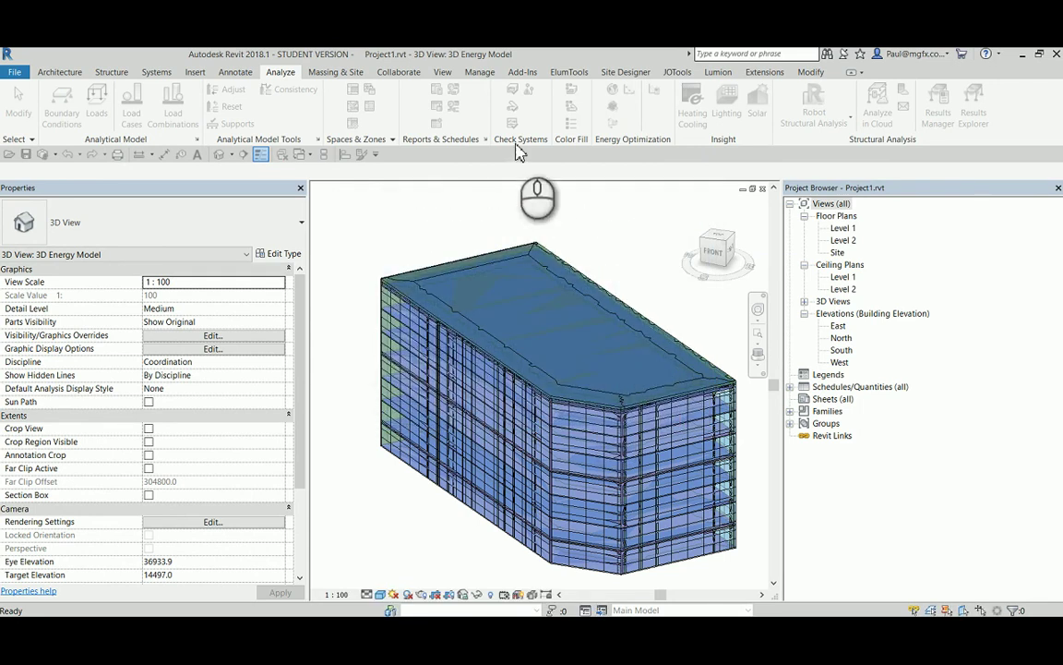
{"action": "left_click", "coordinate": [598, 125]}
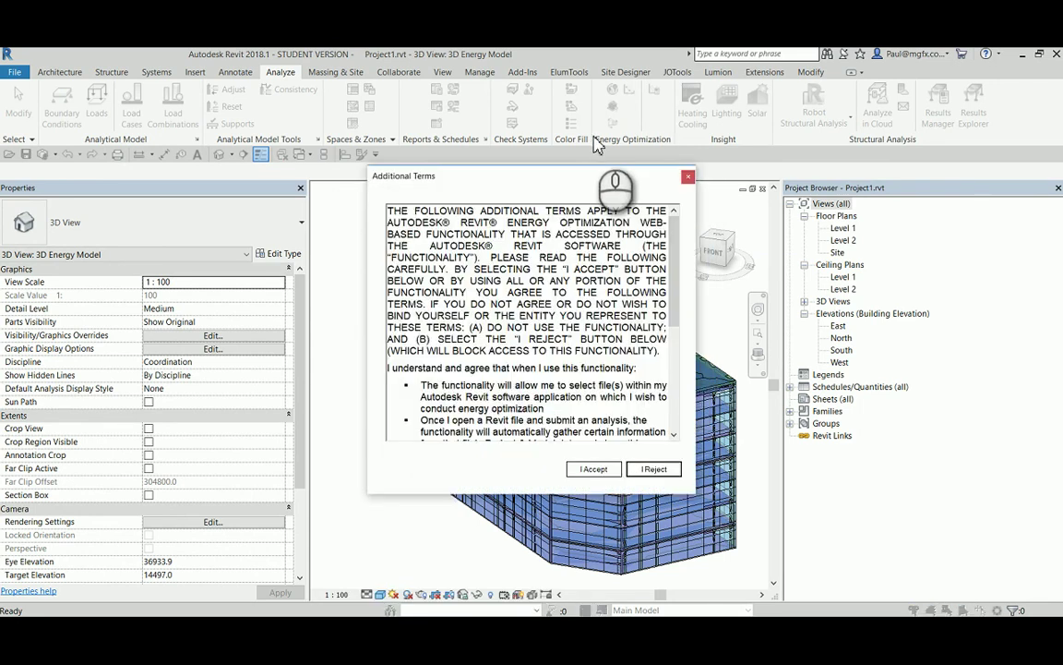
{"action": "left_click", "coordinate": [594, 470]}
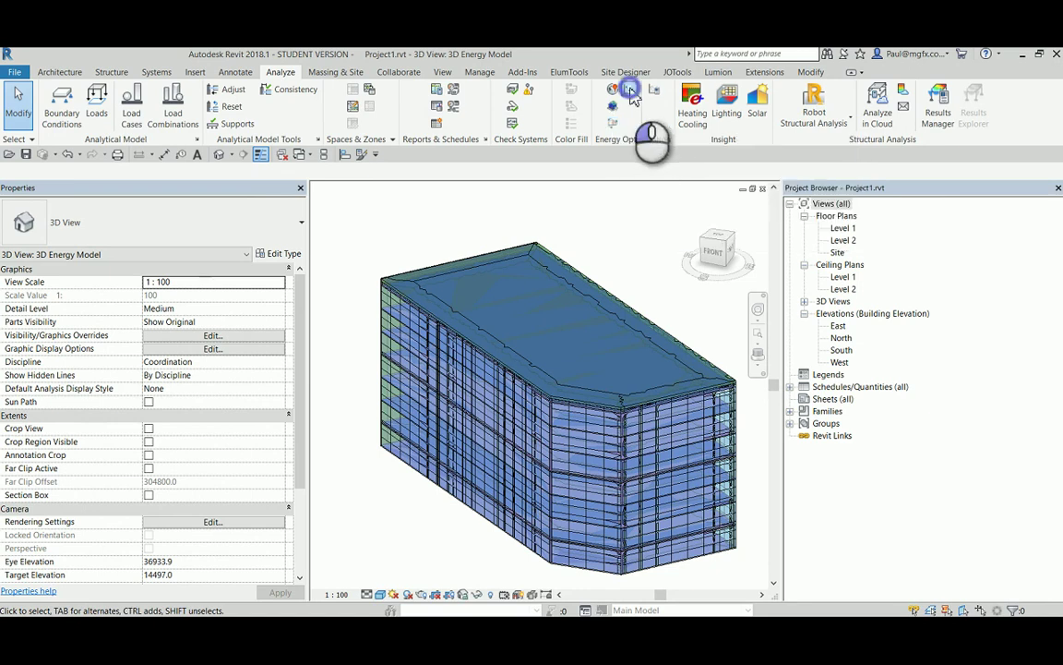
{"action": "left_click", "coordinate": [630, 92]}
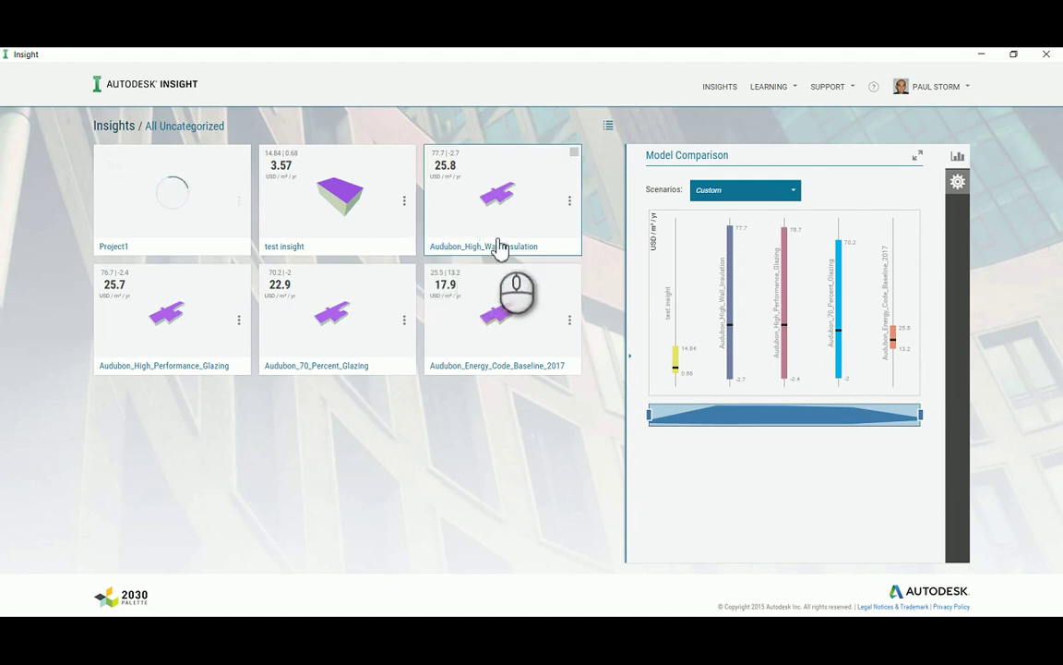
Open the Audubon_High_Wall_Insulation insight and scroll to its WWR, Window Shades and Window Glass tiles
{"action": "left_click", "coordinate": [469, 256]}
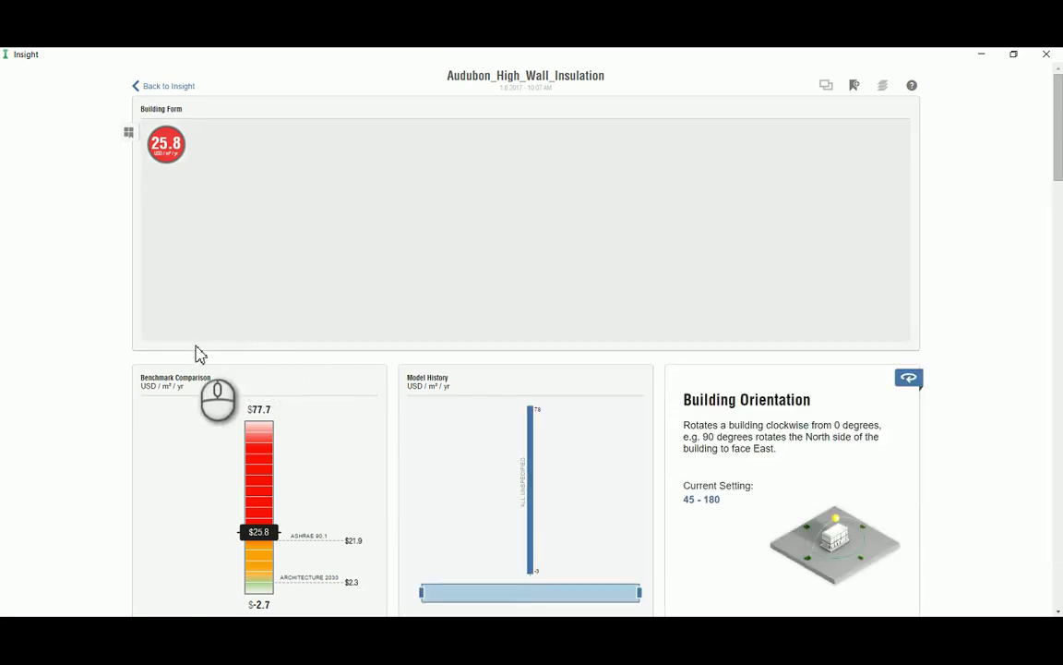
{"action": "scroll", "coordinate": [139, 360], "scroll_direction": "down", "scroll_amount": 7}
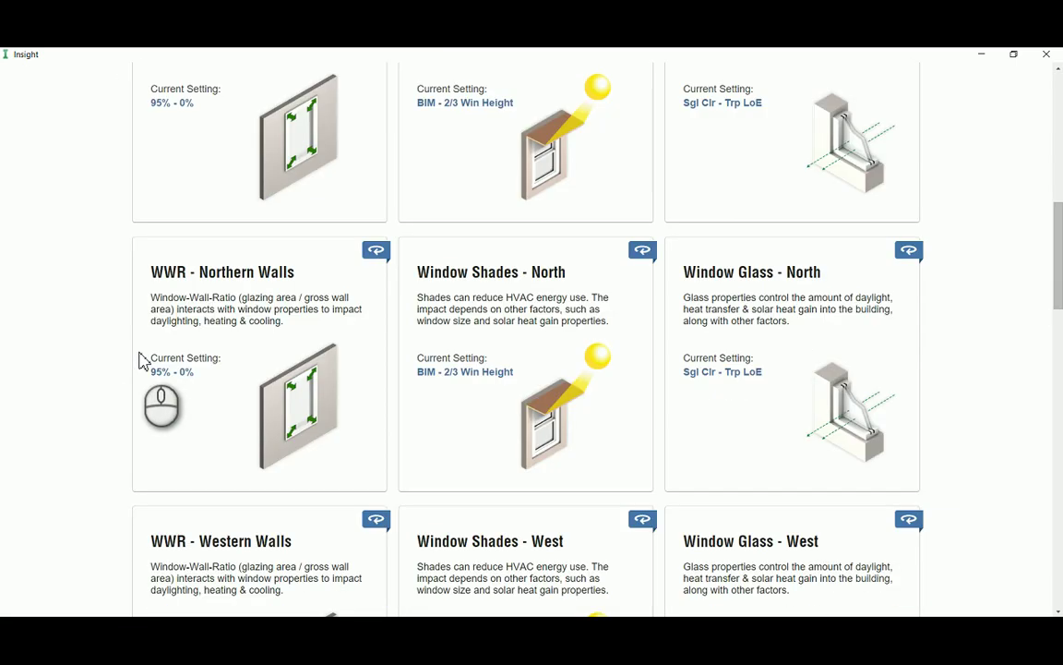